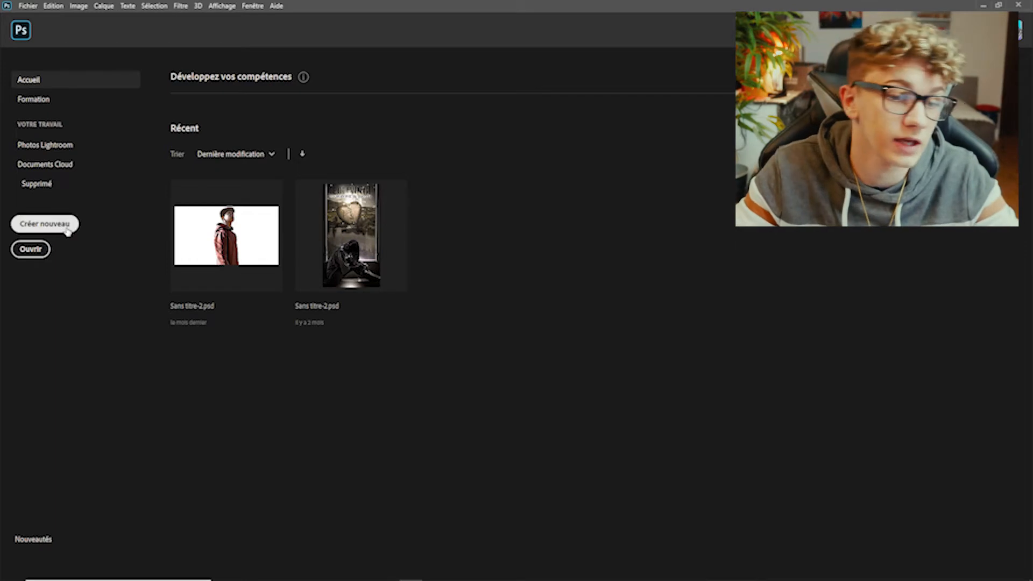
# Create a new portrait document of 1080 x 1920 pixels at 300 pixels per inch with a transparent background
pyautogui.click(54, 230)
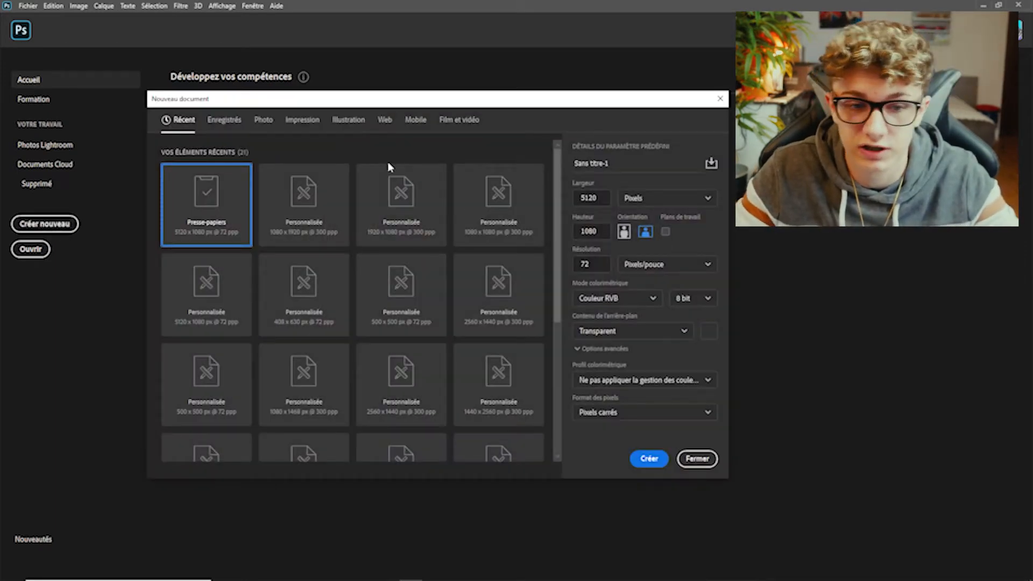
pyautogui.click(313, 195)
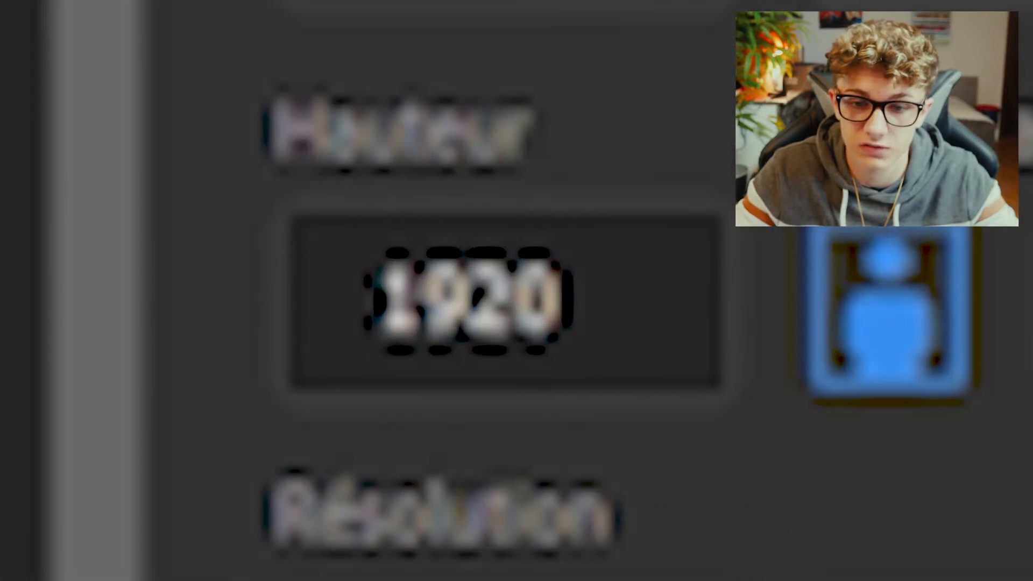
pyautogui.click(645, 231)
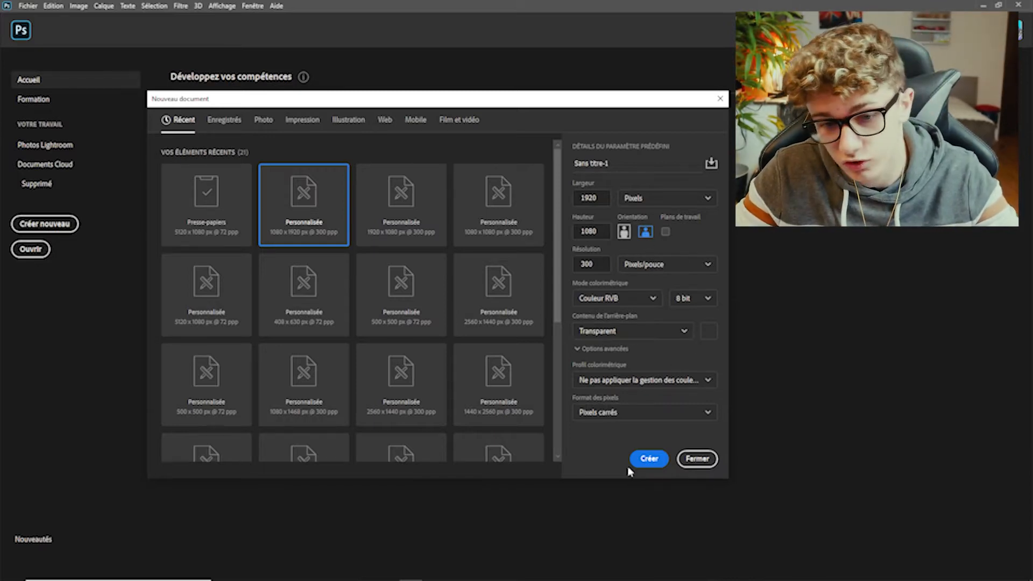
pyautogui.click(663, 464)
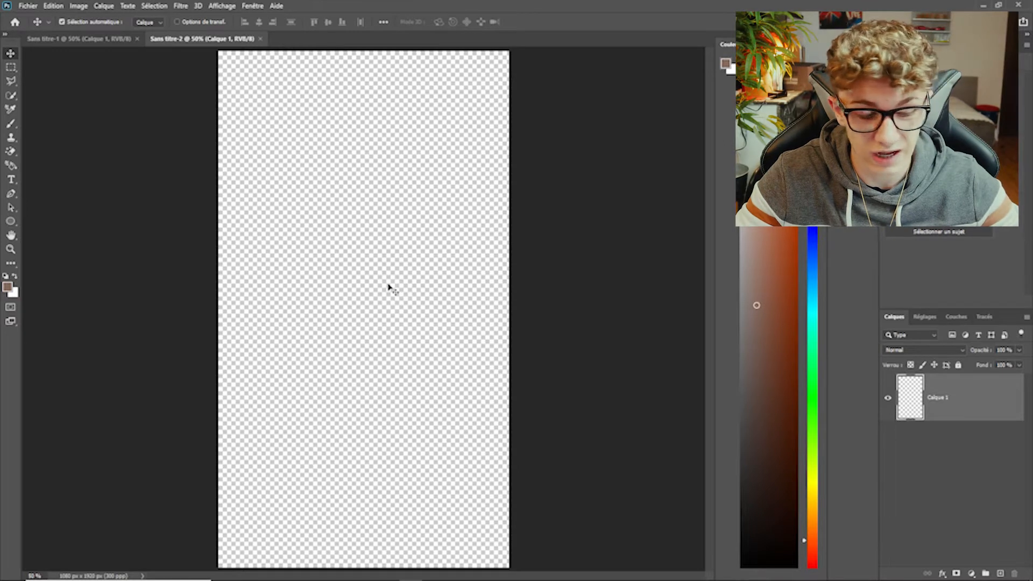
pyautogui.scroll(-2, 388, 288)
pyautogui.scroll(4, 387, 286)
pyautogui.scroll(-3, 387, 285)
pyautogui.scroll(1, 387, 291)
pyautogui.scroll(3, 387, 300)
pyautogui.scroll(-5, 373, 495)
pyautogui.scroll(2, 323, 246)
pyautogui.scroll(-2, 324, 292)
pyautogui.scroll(-3, 302, 279)
pyautogui.scroll(2, 296, 296)
pyautogui.scroll(-1, 290, 308)
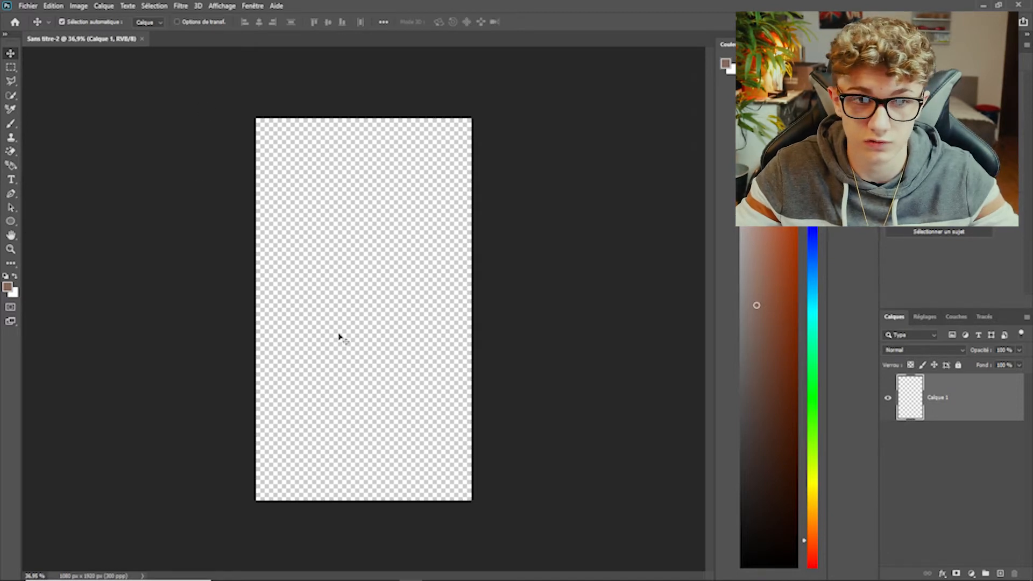
# Open the raw photo _1020596.RW2 in Camera Raw and inspect the subject up close and as a whole
pyautogui.click(182, 6)
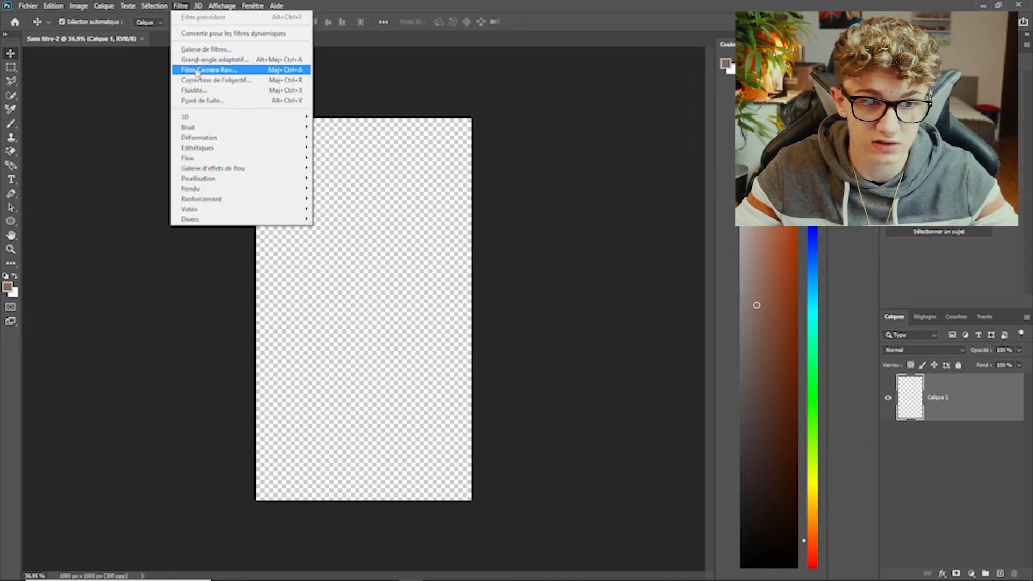
pyautogui.click(491, 63)
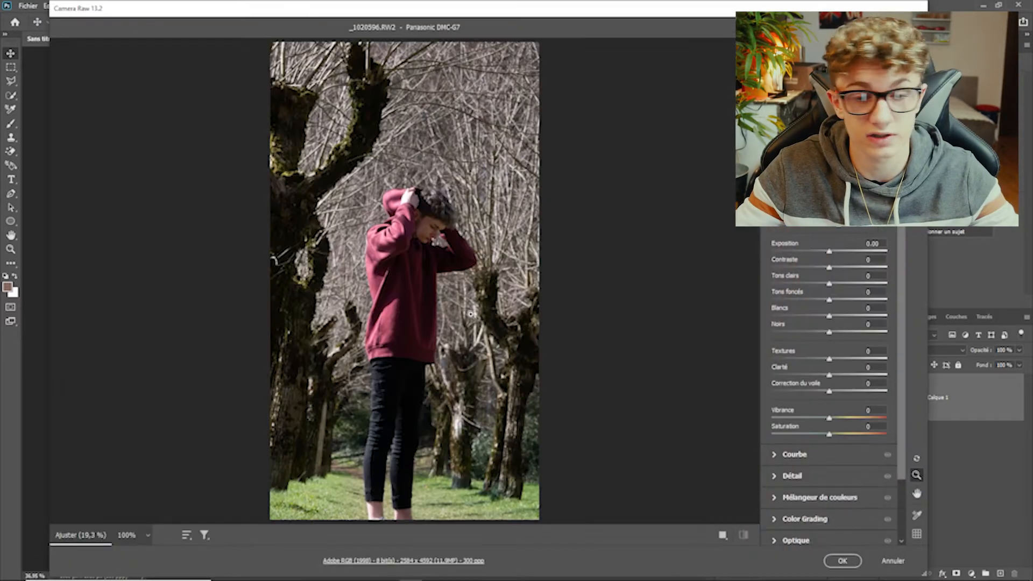
pyautogui.scroll(3, 406, 297)
pyautogui.scroll(-5, 406, 296)
pyautogui.scroll(3, 406, 296)
pyautogui.scroll(-4, 404, 294)
pyautogui.scroll(5, 402, 293)
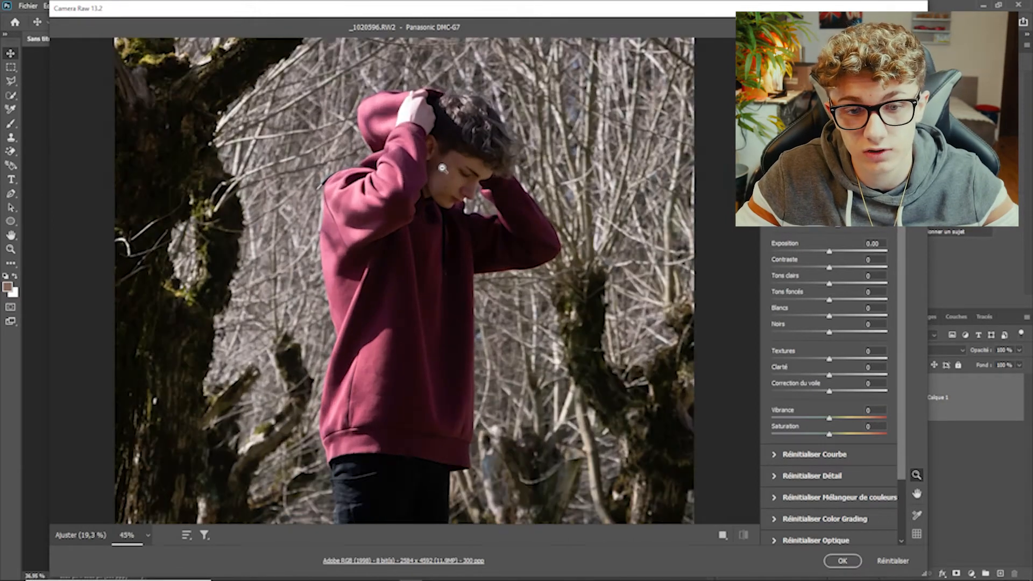
pyautogui.scroll(-5, 391, 214)
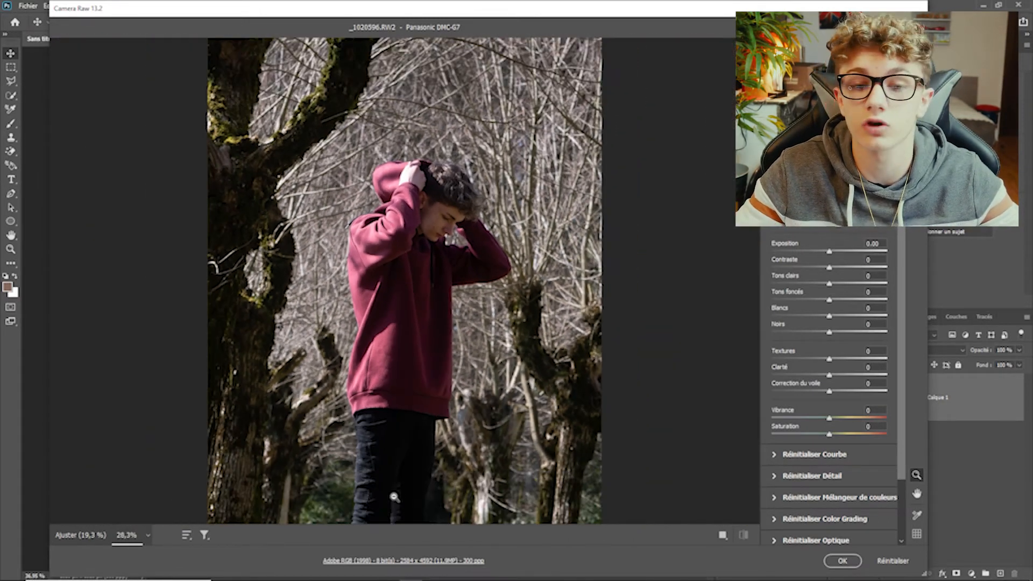
pyautogui.scroll(2, 328, 357)
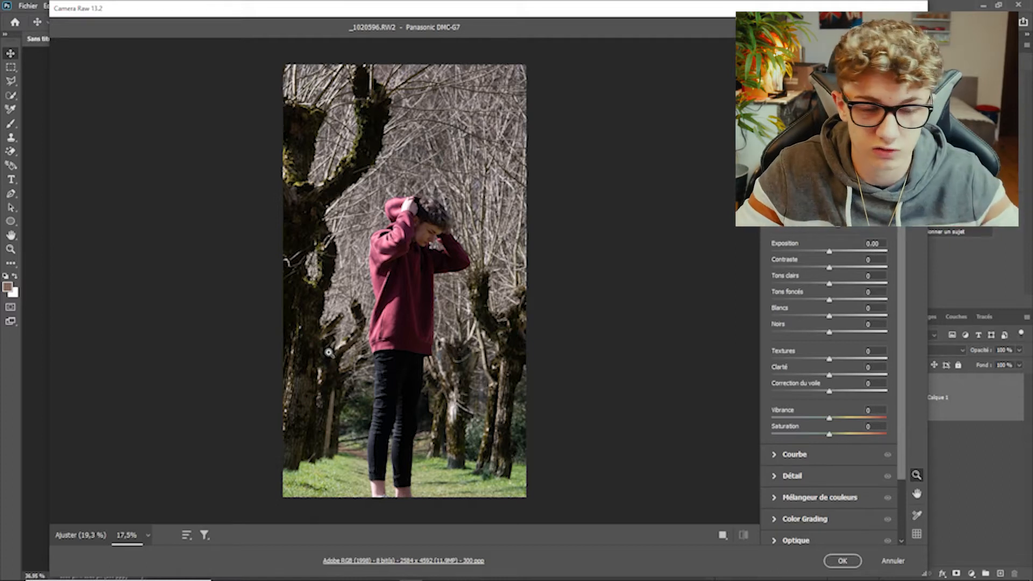
# Raise the photo's exposure (Exposition) to +0.60
pyautogui.click(837, 251)
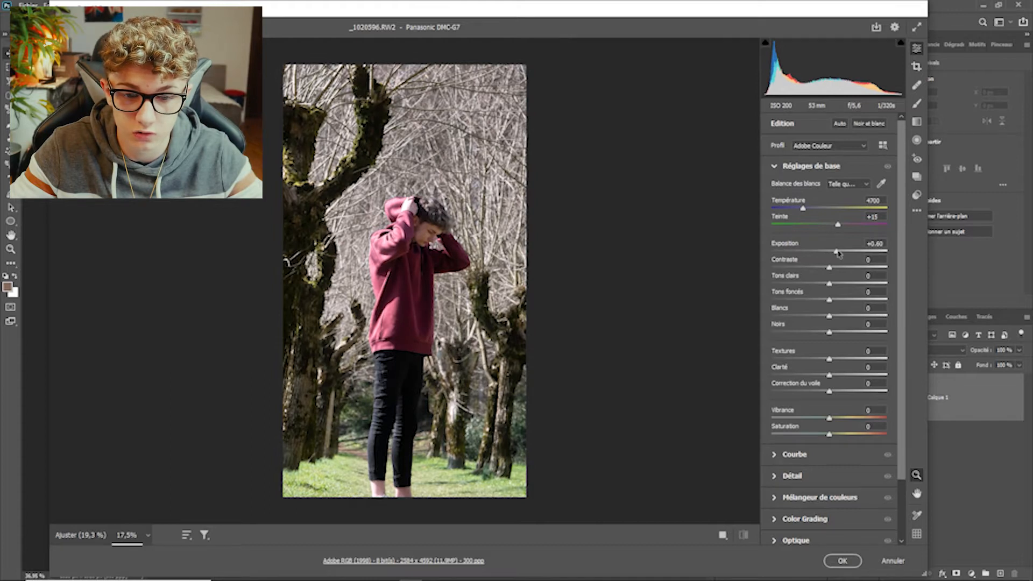
pyautogui.scroll(3, 421, 305)
pyautogui.scroll(-3, 421, 305)
pyautogui.scroll(2, 422, 304)
pyautogui.scroll(-2, 422, 305)
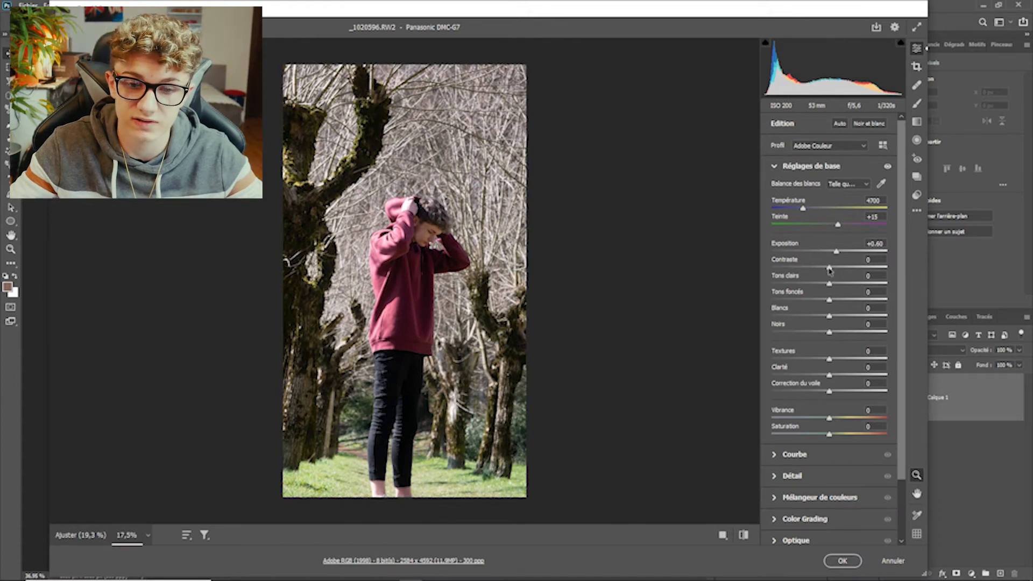
# Try the contrast (Contraste) at -100 and at +35, resetting it to 0 each time
pyautogui.moveTo(829, 270); pyautogui.dragTo(735, 269)
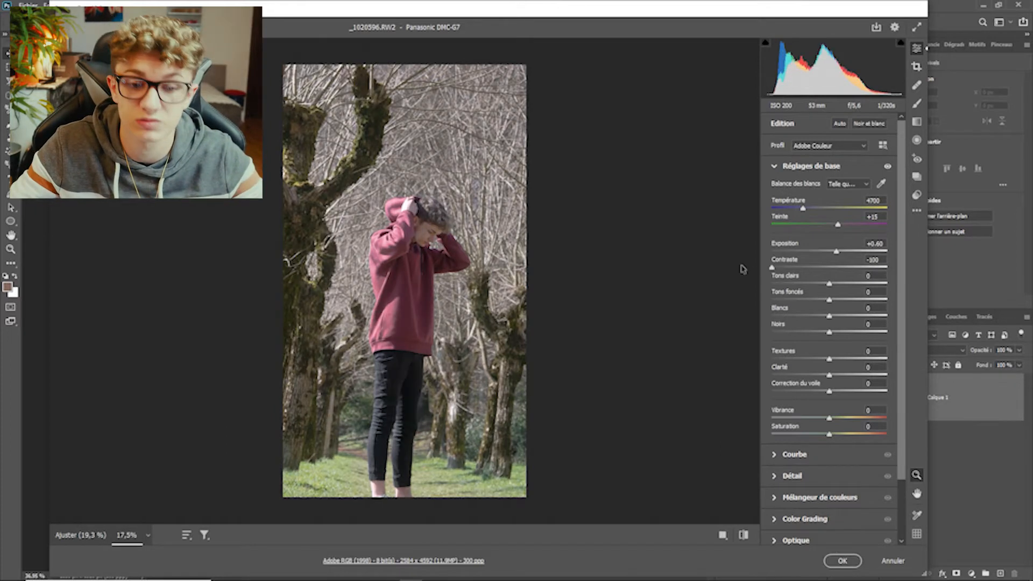
pyautogui.write('0')
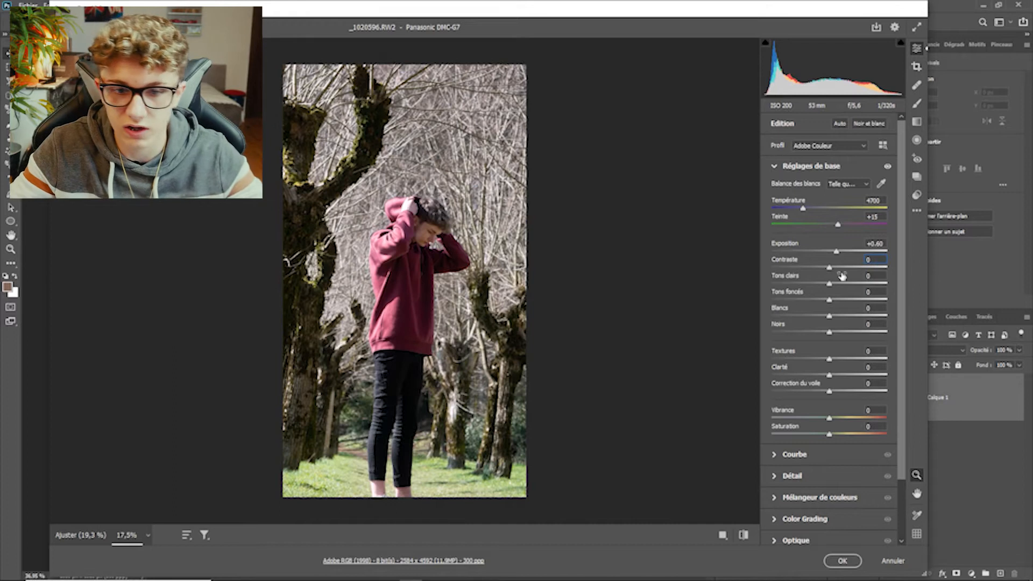
pyautogui.moveTo(829, 269); pyautogui.dragTo(850, 265)
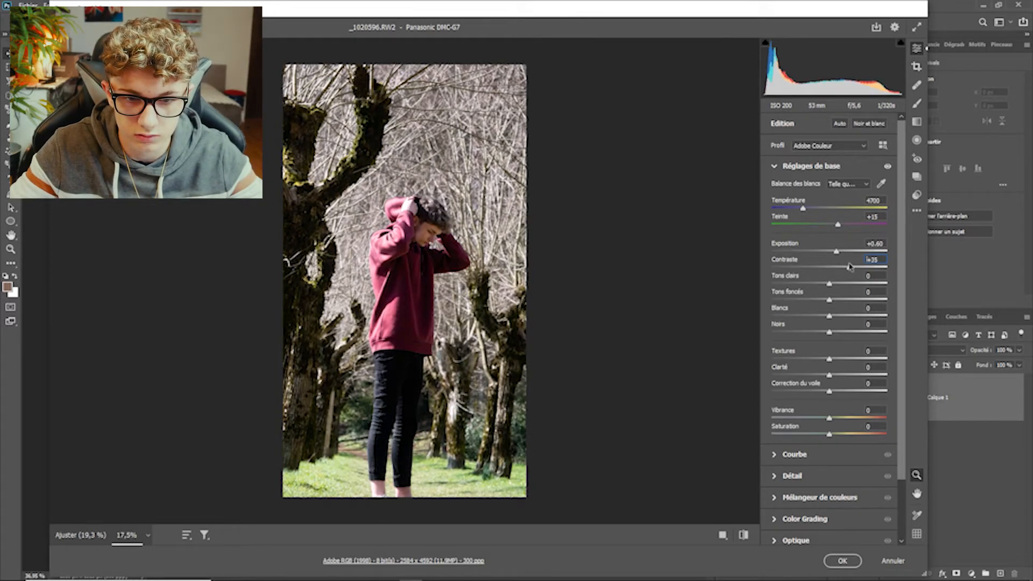
pyautogui.write('0')
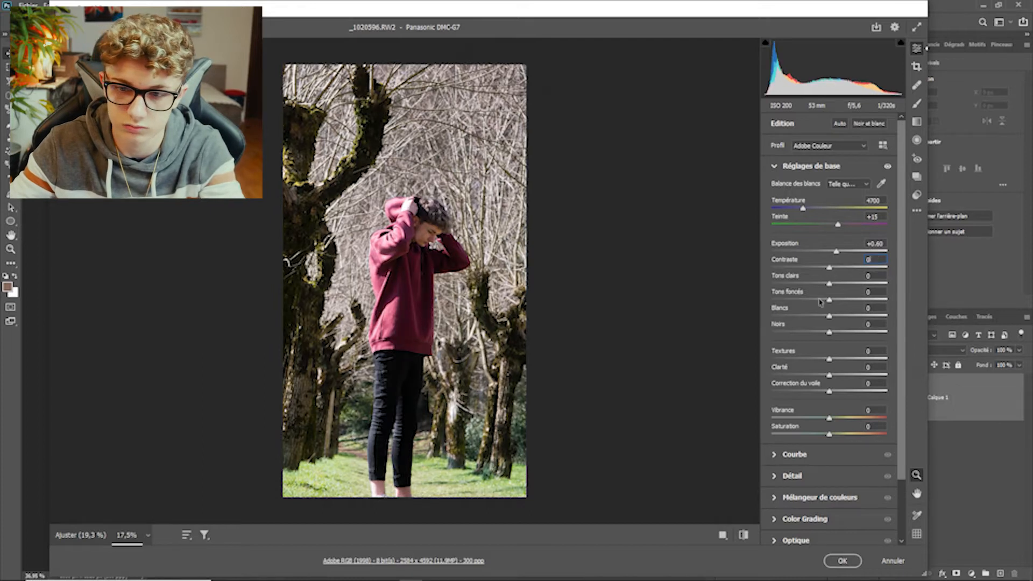
# Raise the photo's shadows (Tons foncés) to +100 and check the effect on the trees and subject
pyautogui.moveTo(829, 303); pyautogui.dragTo(914, 289)
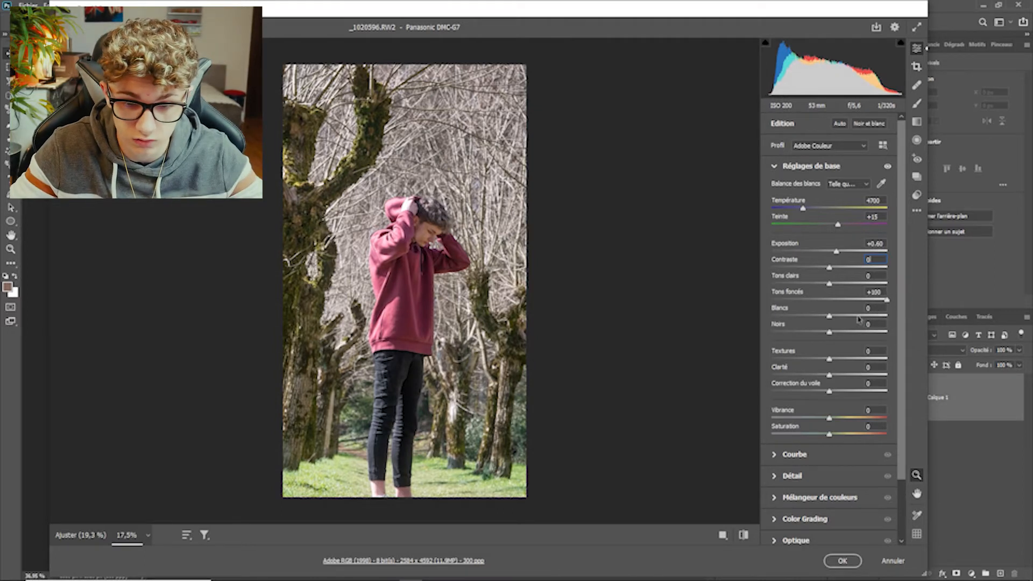
pyautogui.scroll(2, 441, 398)
pyautogui.scroll(-3, 438, 377)
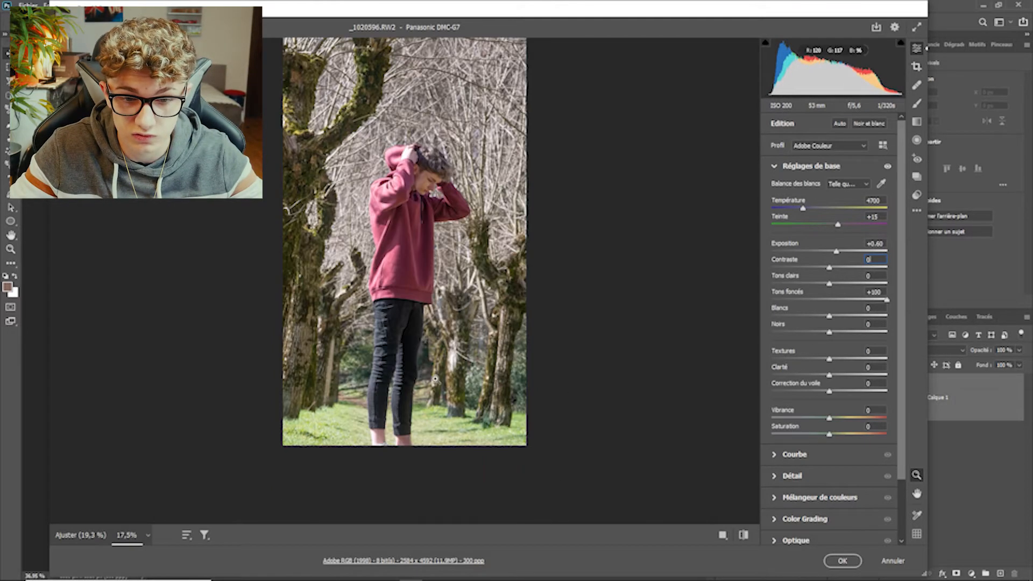
pyautogui.scroll(3, 436, 356)
pyautogui.scroll(-4, 436, 356)
pyautogui.scroll(2, 435, 356)
pyautogui.scroll(-3, 414, 372)
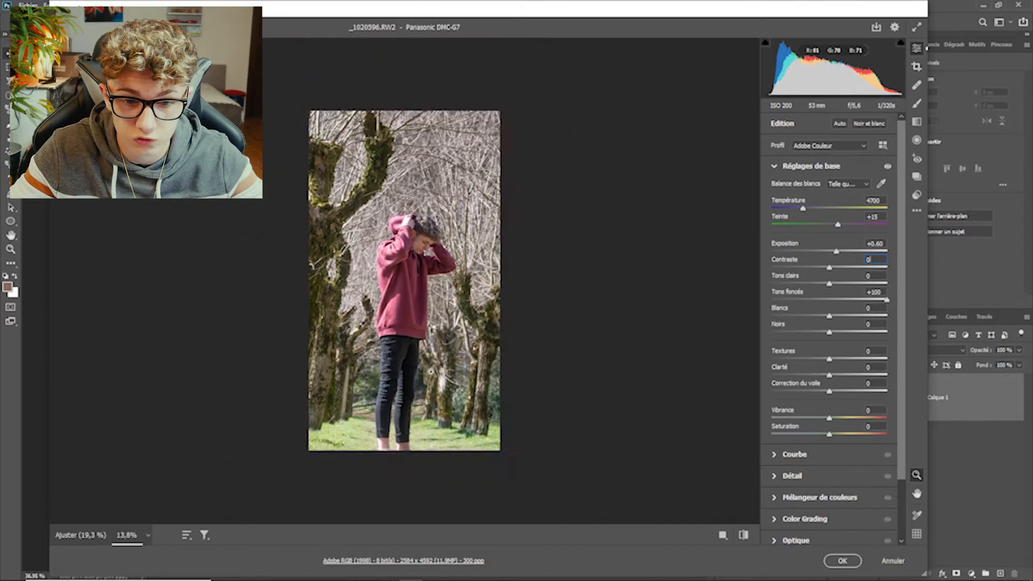
pyautogui.scroll(2, 393, 385)
pyautogui.scroll(-1, 376, 397)
pyautogui.scroll(-1, 415, 418)
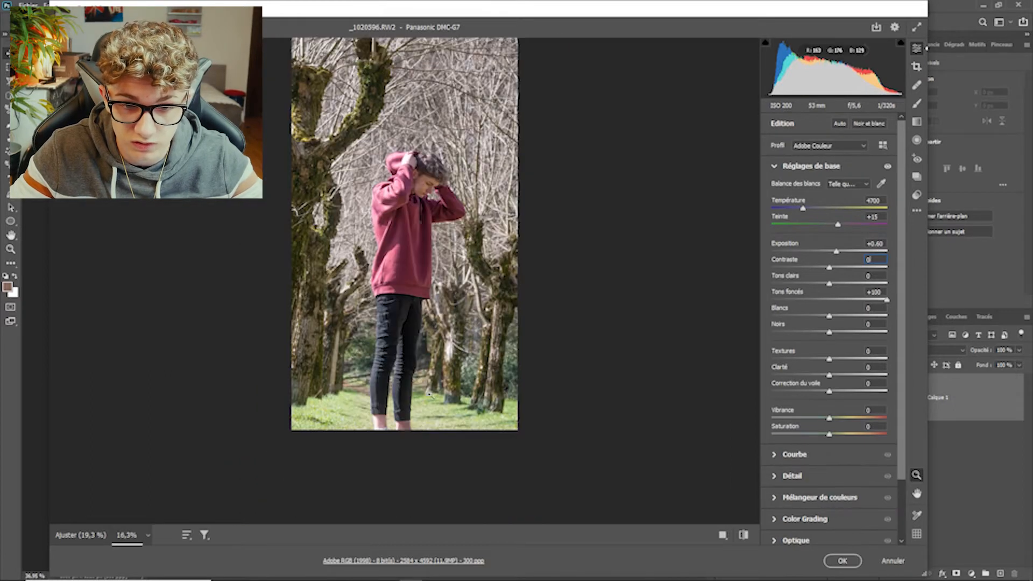
pyautogui.scroll(2, 430, 396)
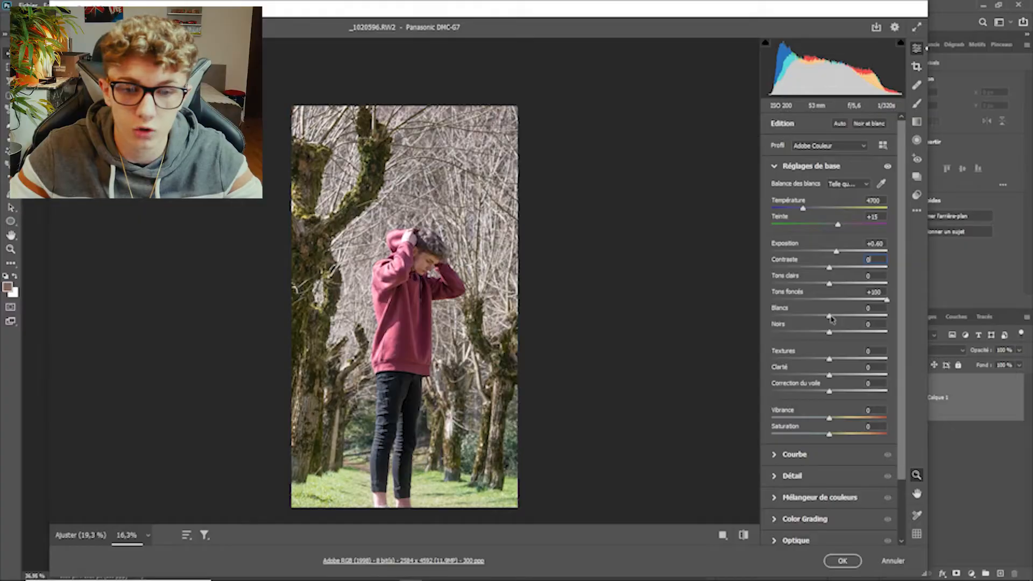
# Set the photo's whites (Blancs) to +40 and check the brightened image
pyautogui.moveTo(914, 308); pyautogui.dragTo(821, 303)
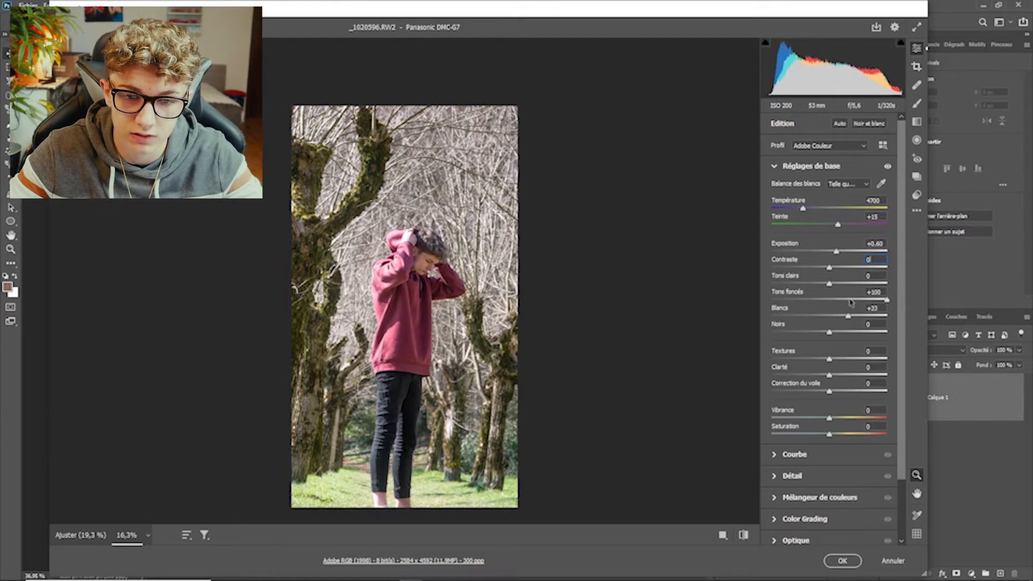
pyautogui.moveTo(851, 302); pyautogui.dragTo(855, 301)
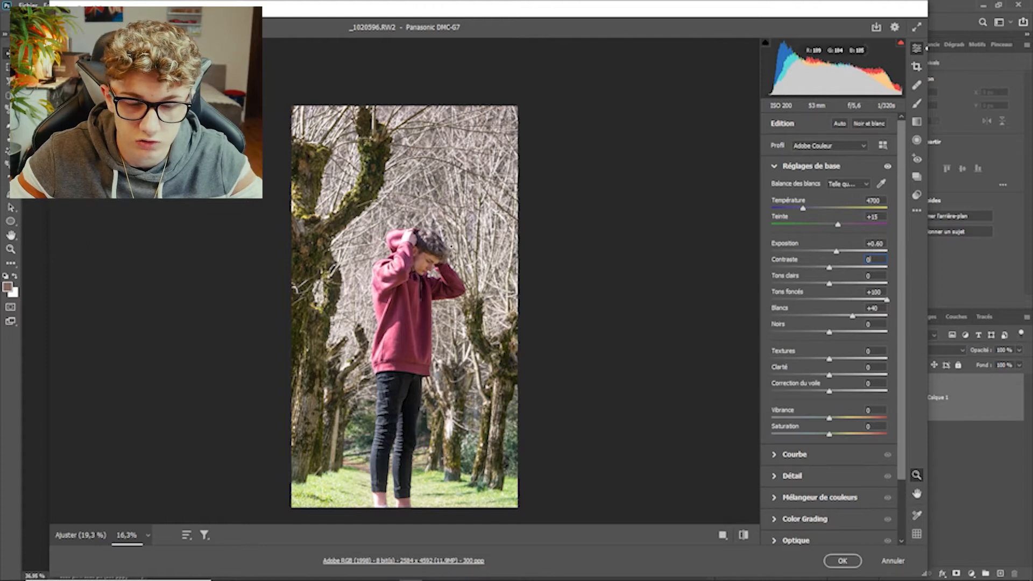
pyautogui.scroll(3, 459, 288)
pyautogui.scroll(-2, 458, 288)
pyautogui.scroll(1, 459, 288)
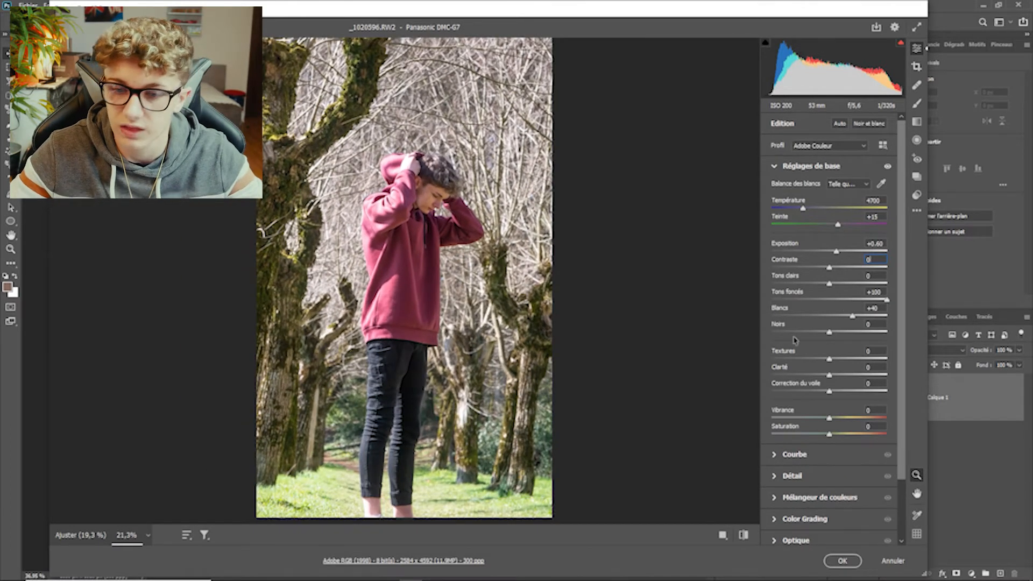
# Lower the photo's blacks (Noirs) to -10
pyautogui.moveTo(829, 332)
pyautogui.mouseDown()
pyautogui.moveTo(814, 332)
pyautogui.moveTo(855, 332)
pyautogui.moveTo(813, 332)
pyautogui.moveTo(925, 317)
pyautogui.moveTo(833, 320)
pyautogui.mouseUp()
pyautogui.moveTo(804, 321); pyautogui.dragTo(829, 323)
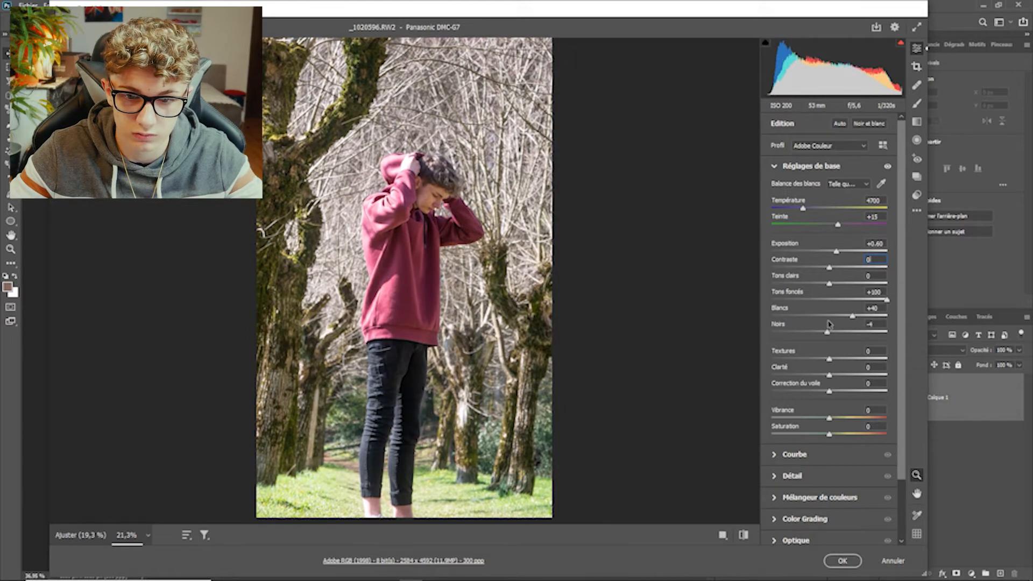
pyautogui.moveTo(829, 324); pyautogui.dragTo(826, 325)
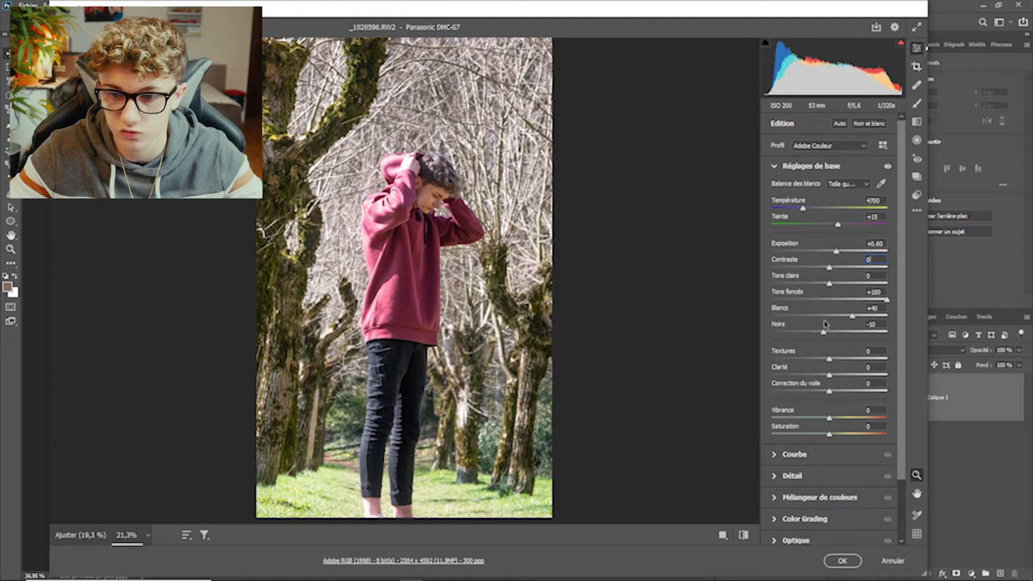
# Examine the whole photo and its details with the adjusted exposure, shadows, whites and blacks
pyautogui.scroll(-5, 570, 285)
pyautogui.press('super')
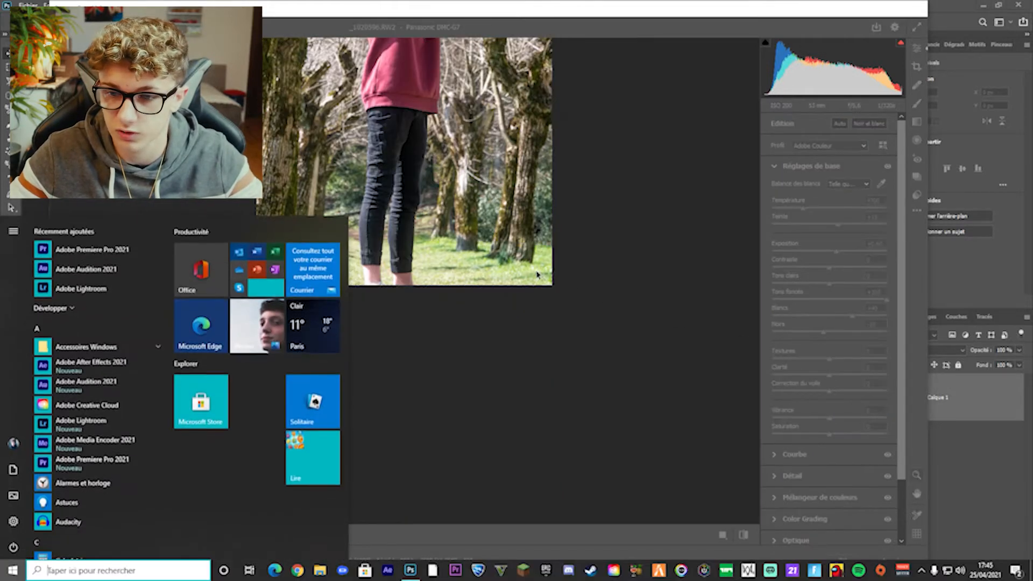
pyautogui.press('super')
pyautogui.scroll(4, 539, 276)
pyautogui.scroll(-3, 538, 277)
pyautogui.scroll(2, 538, 277)
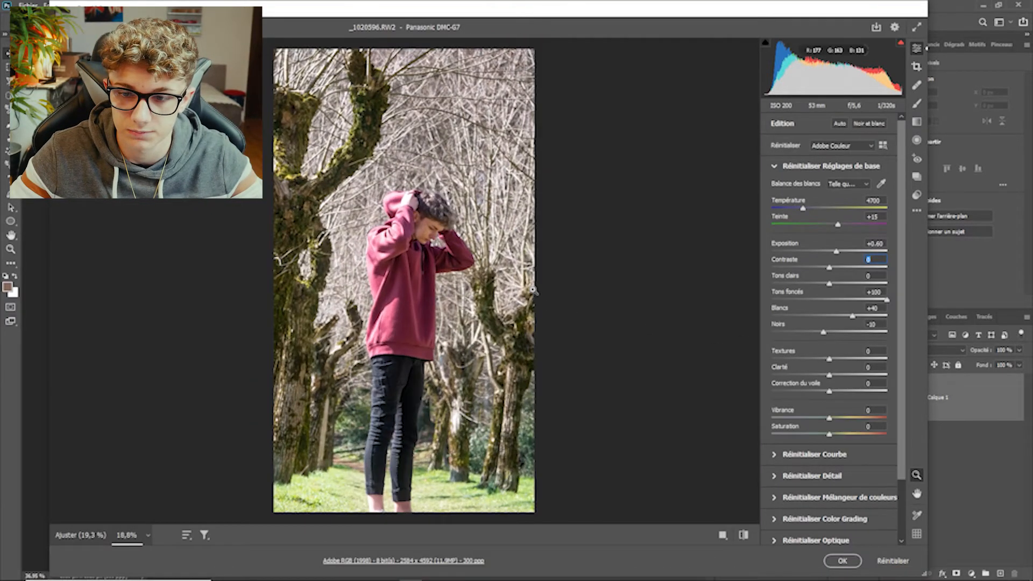
pyautogui.scroll(-1, 532, 294)
pyautogui.scroll(-1, 533, 293)
pyautogui.scroll(2, 530, 293)
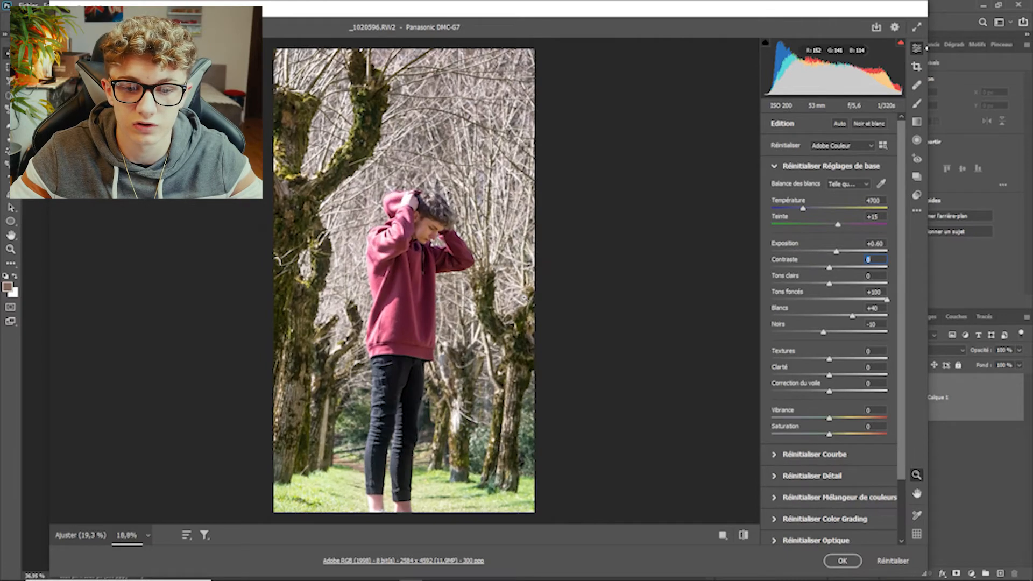
# Collapse the basic adjustments (Réglages de base) and expand the Courbe settings
pyautogui.scroll(-1, 524, 297)
pyautogui.scroll(-2, 805, 295)
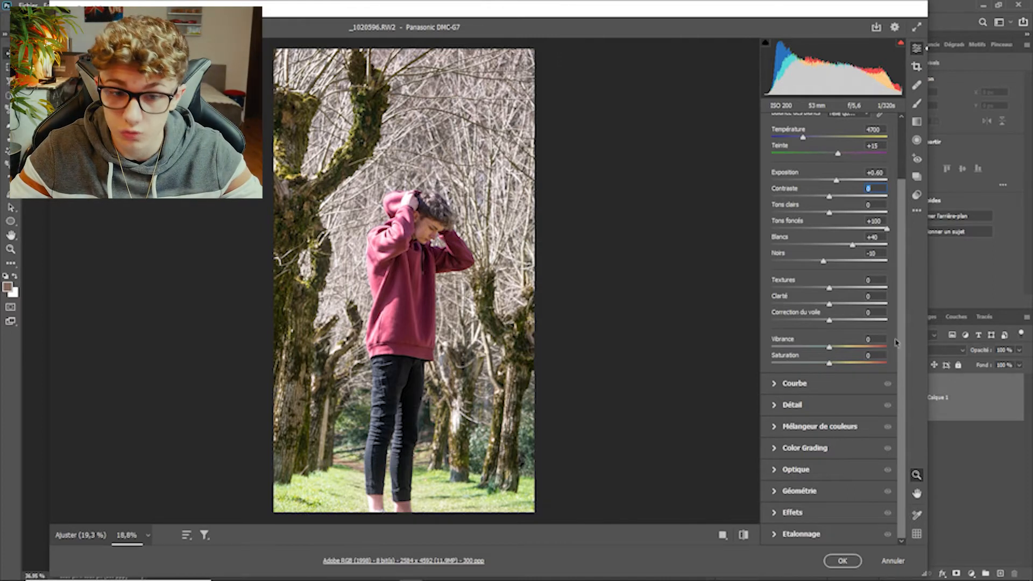
pyautogui.click(794, 383)
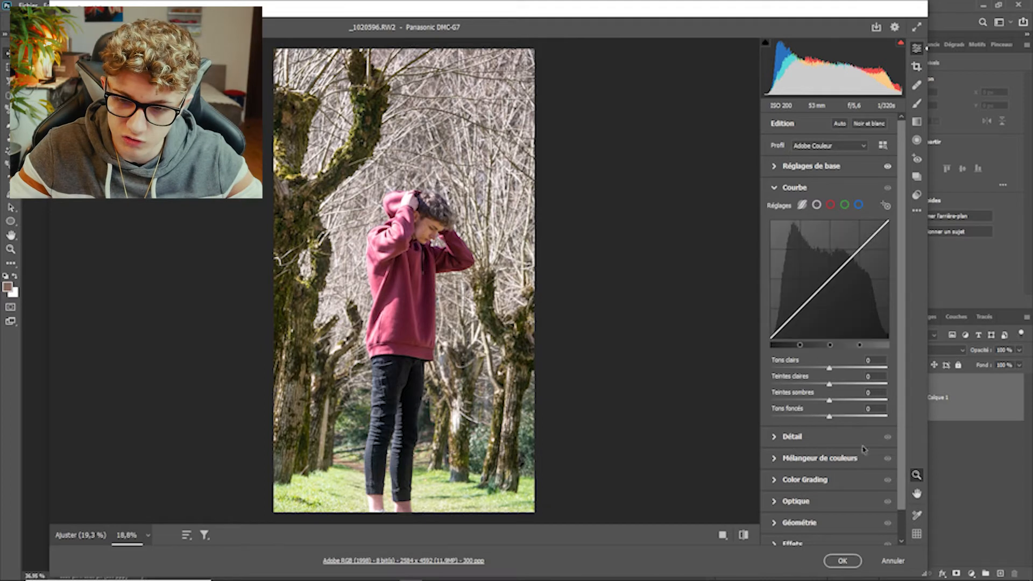
pyautogui.click(792, 191)
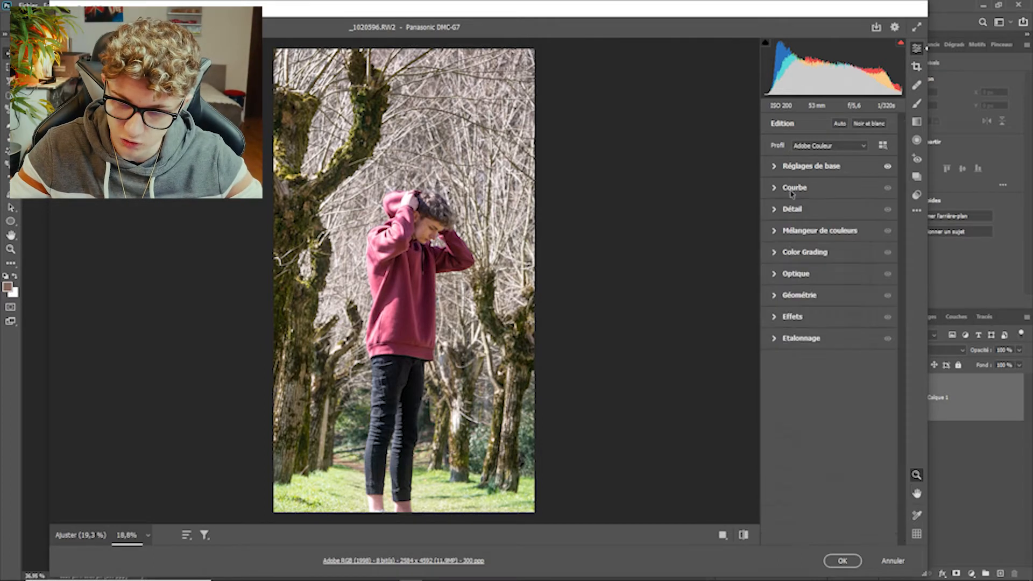
pyautogui.click(808, 166)
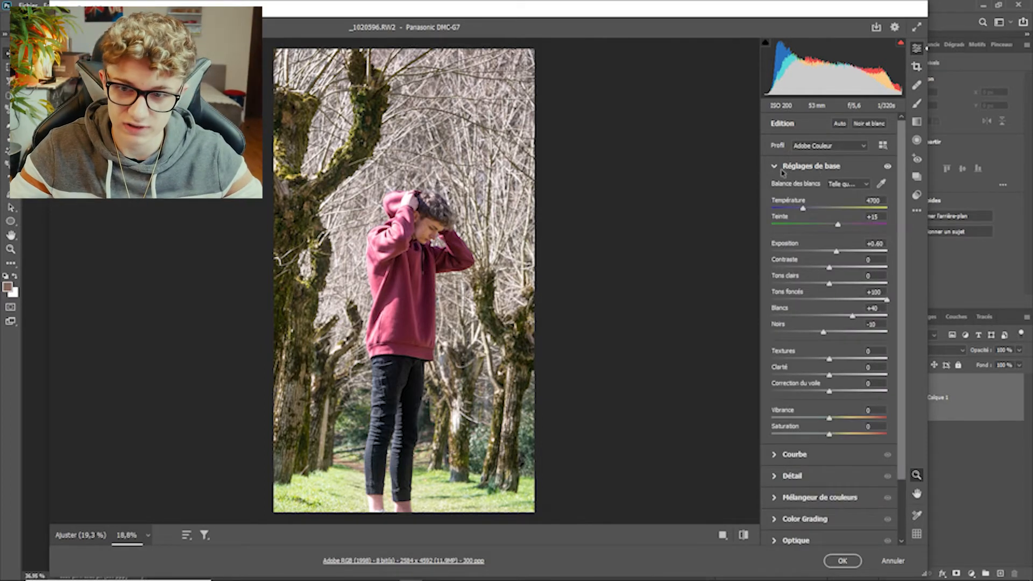
pyautogui.click(785, 168)
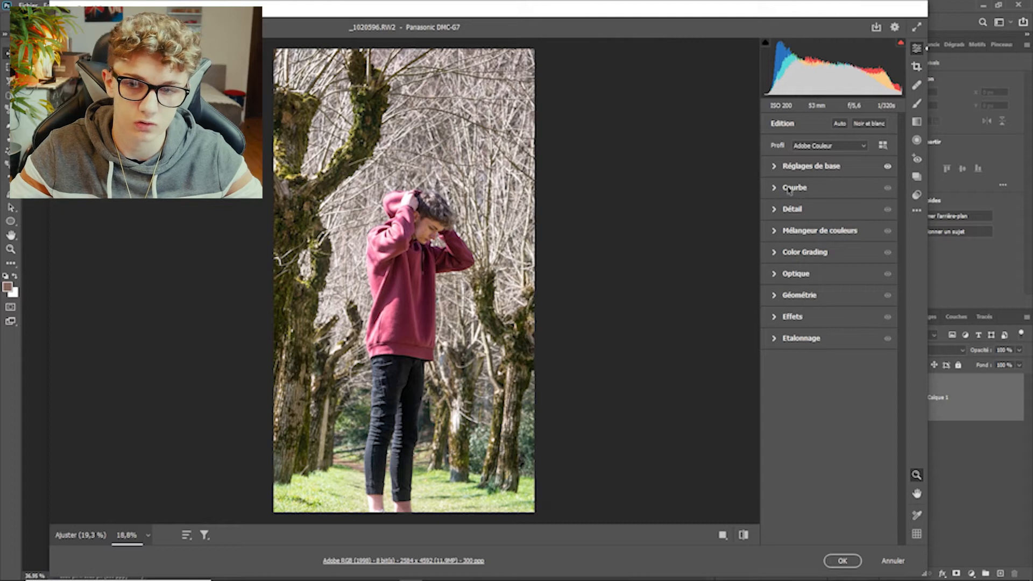
pyautogui.click(789, 190)
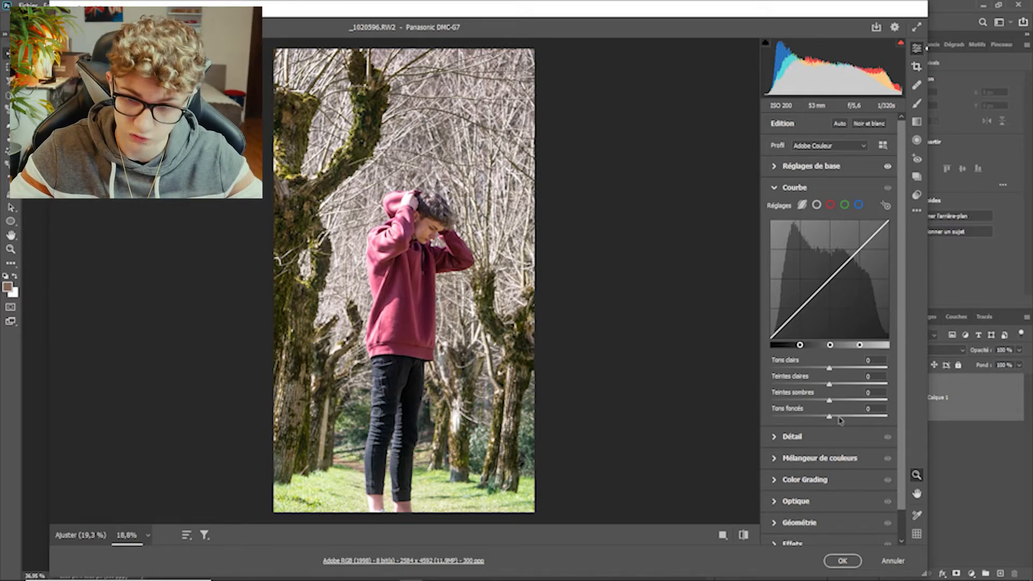
# Set the tone curve's darkest tones (Tons foncés) to -40
pyautogui.moveTo(831, 419); pyautogui.dragTo(807, 422)
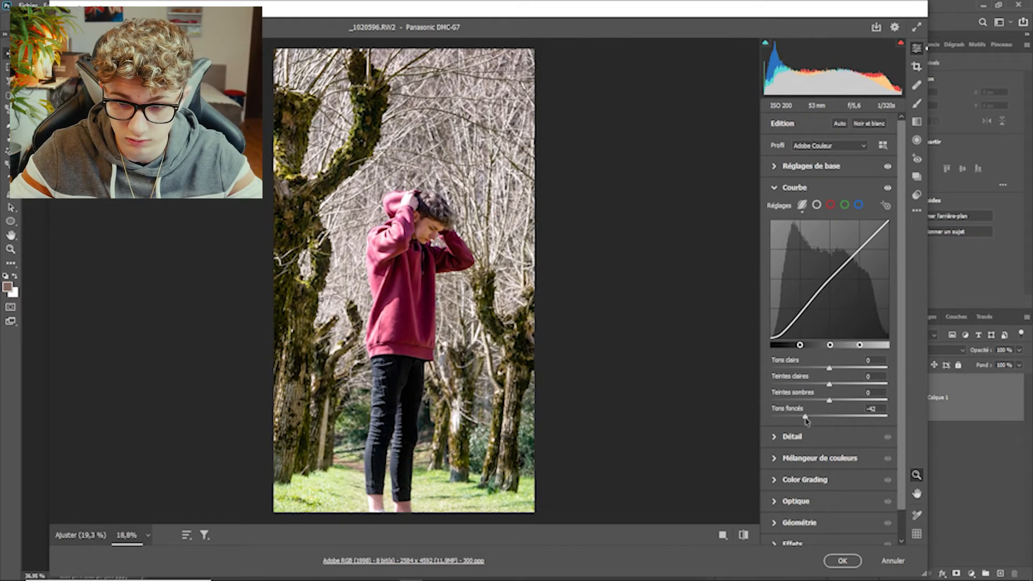
pyautogui.write('40')
pyautogui.press('Return')
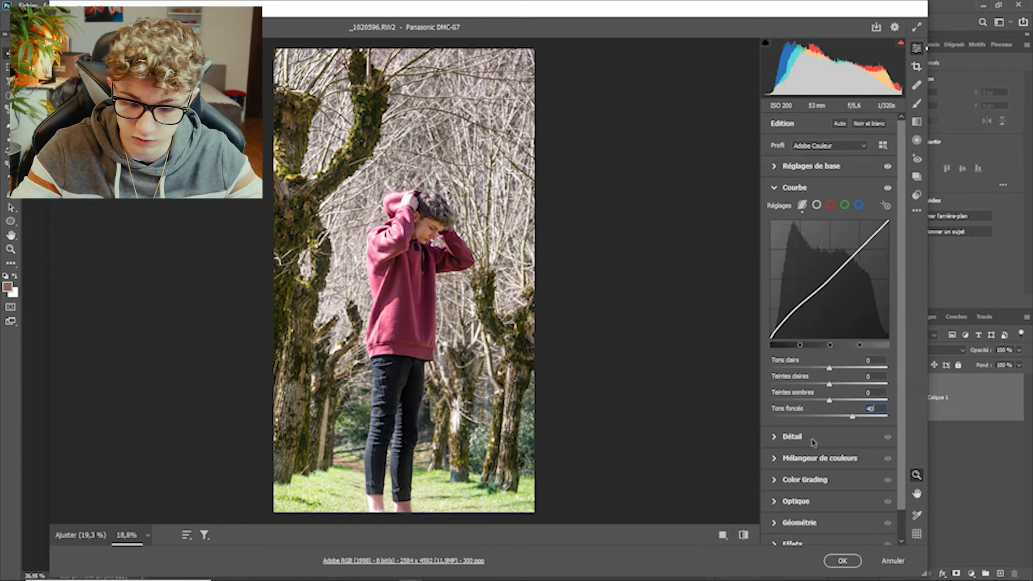
pyautogui.moveTo(879, 410); pyautogui.dragTo(841, 420)
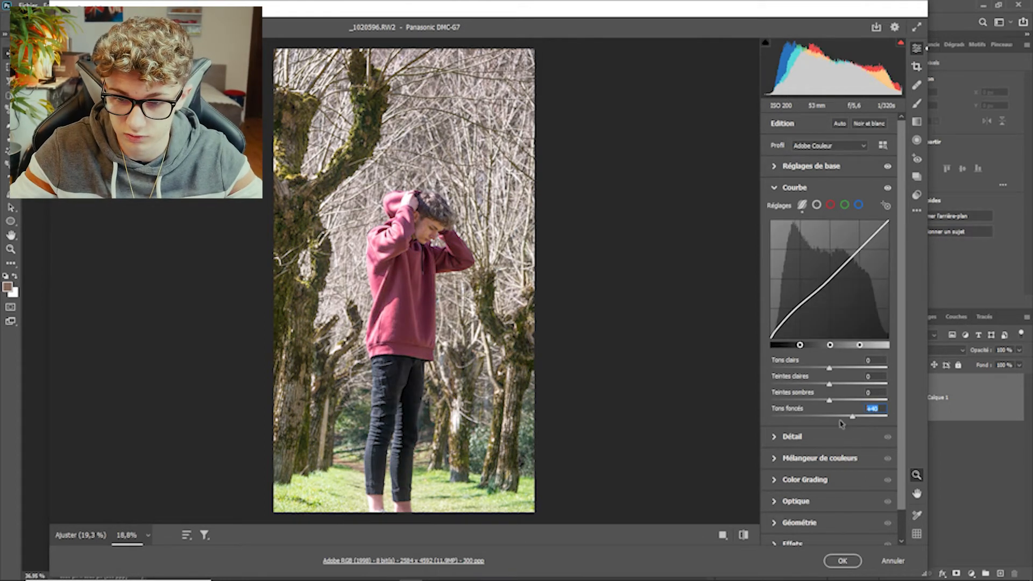
pyautogui.write('-40')
pyautogui.press('Return')
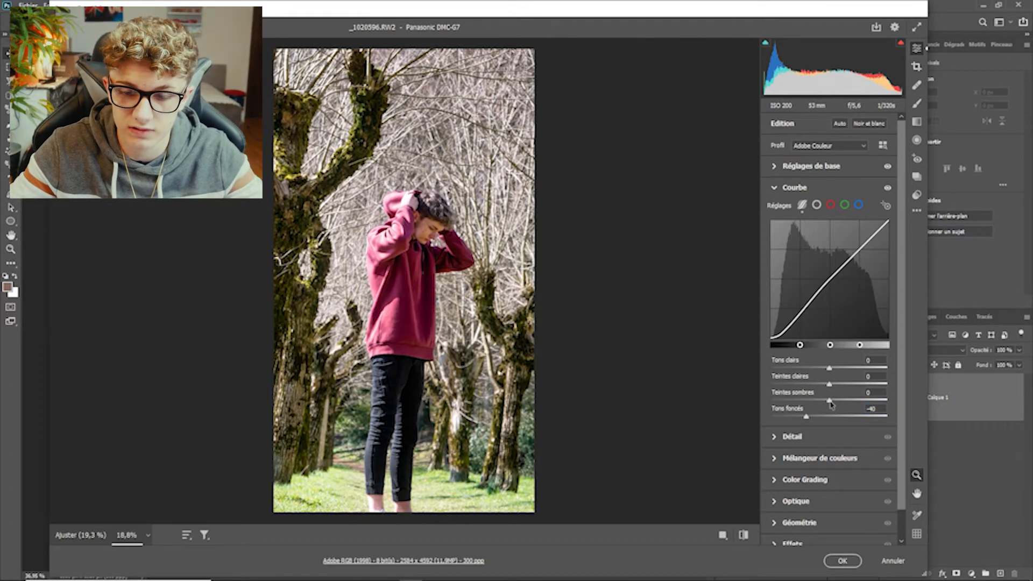
# Raise the curve's Teintes sombres to +20 and Teintes claires to +10, checking the result on the subject
pyautogui.moveTo(830, 403)
pyautogui.mouseDown()
pyautogui.moveTo(818, 404)
pyautogui.moveTo(842, 403)
pyautogui.mouseUp()
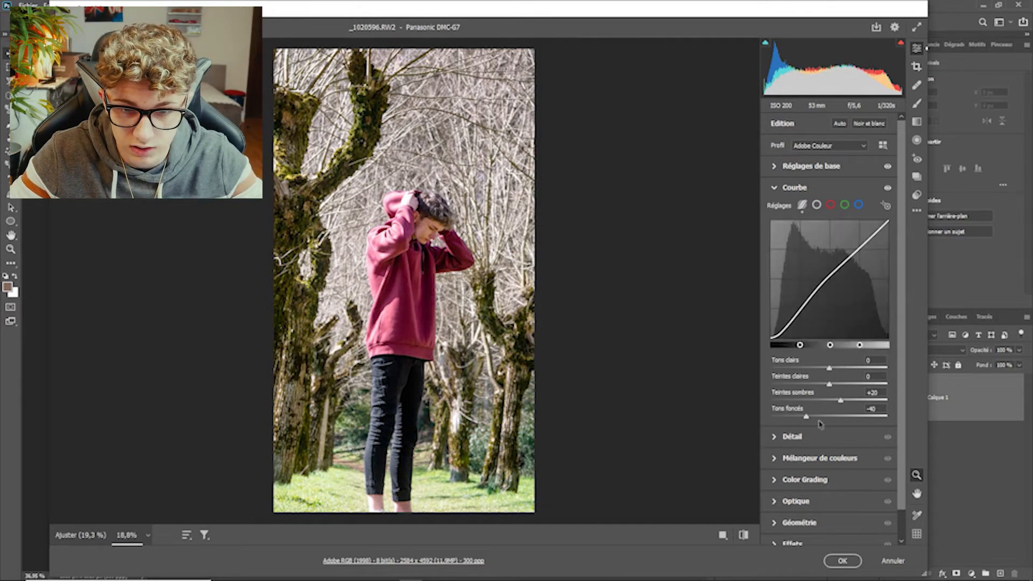
pyautogui.moveTo(832, 386); pyautogui.dragTo(837, 387)
pyautogui.press('alt')
pyautogui.scroll(2, 524, 210)
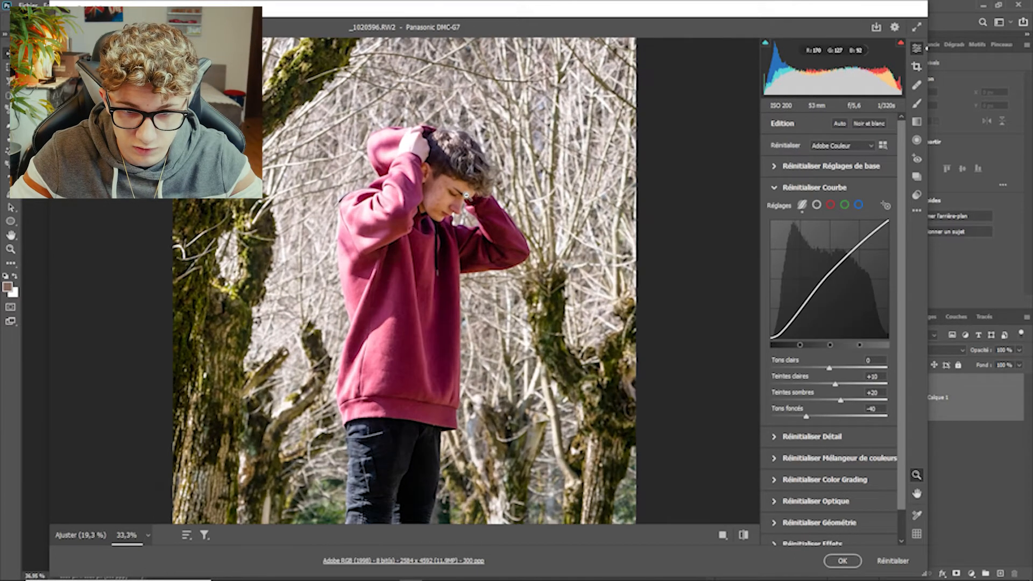
pyautogui.scroll(-3, 525, 210)
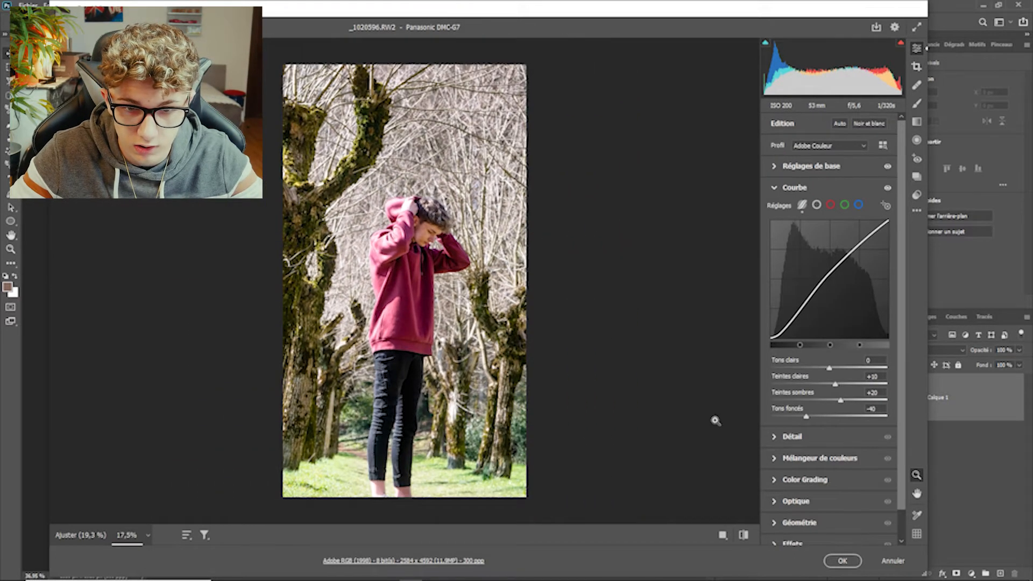
# Set the curve's Tons clairs to +20 and compare the edited photo with the original settings
pyautogui.moveTo(832, 371)
pyautogui.mouseDown()
pyautogui.moveTo(842, 371)
pyautogui.moveTo(820, 374)
pyautogui.moveTo(862, 378)
pyautogui.moveTo(819, 379)
pyautogui.moveTo(843, 380)
pyautogui.mouseUp()
pyautogui.click(552, 370)
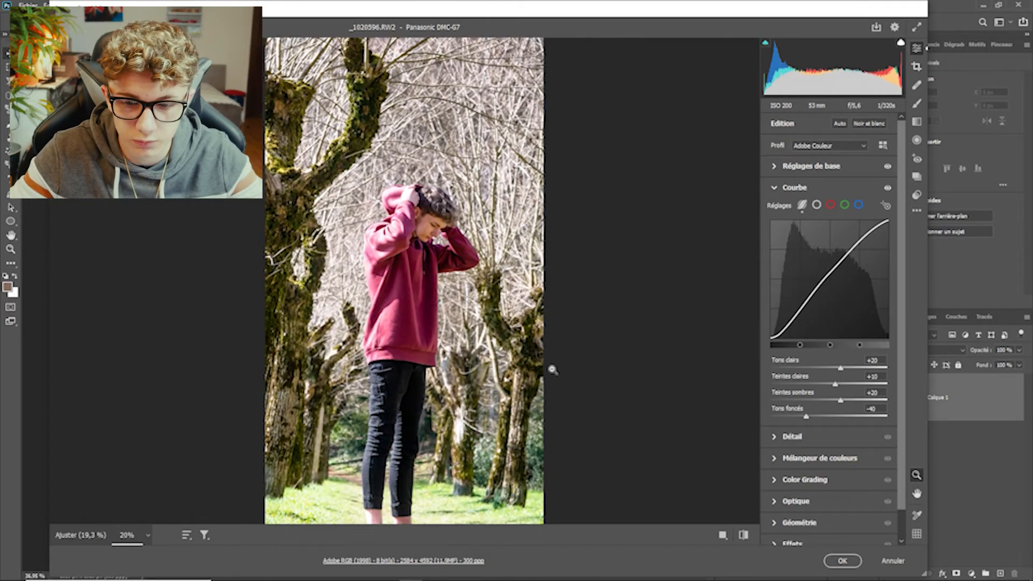
pyautogui.click(744, 536)
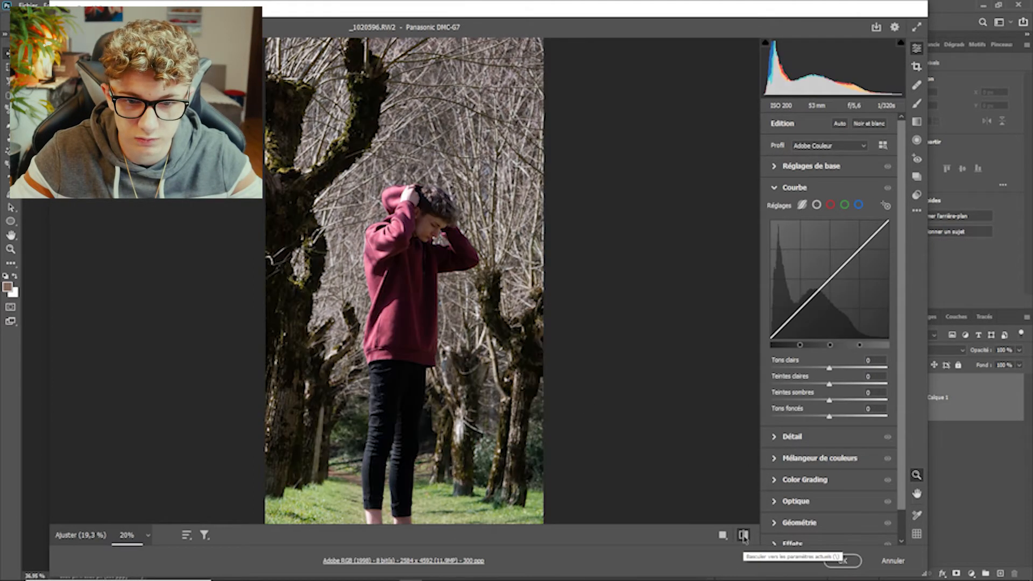
pyautogui.click(744, 535)
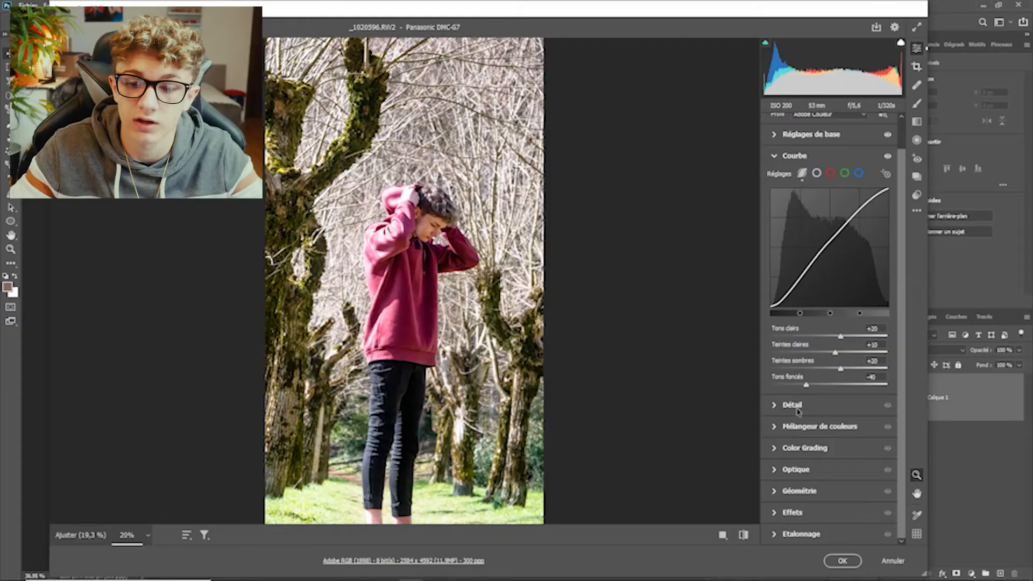
# Expand the color mixer (Mélangeur de couleurs) and show its Luminance settings
pyautogui.click(797, 409)
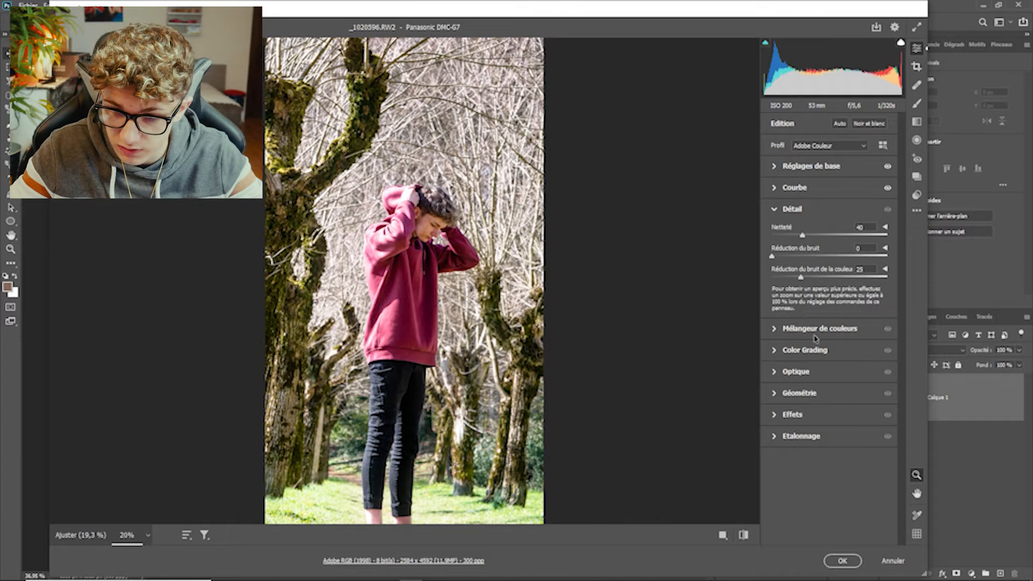
pyautogui.click(816, 335)
pyautogui.click(805, 267)
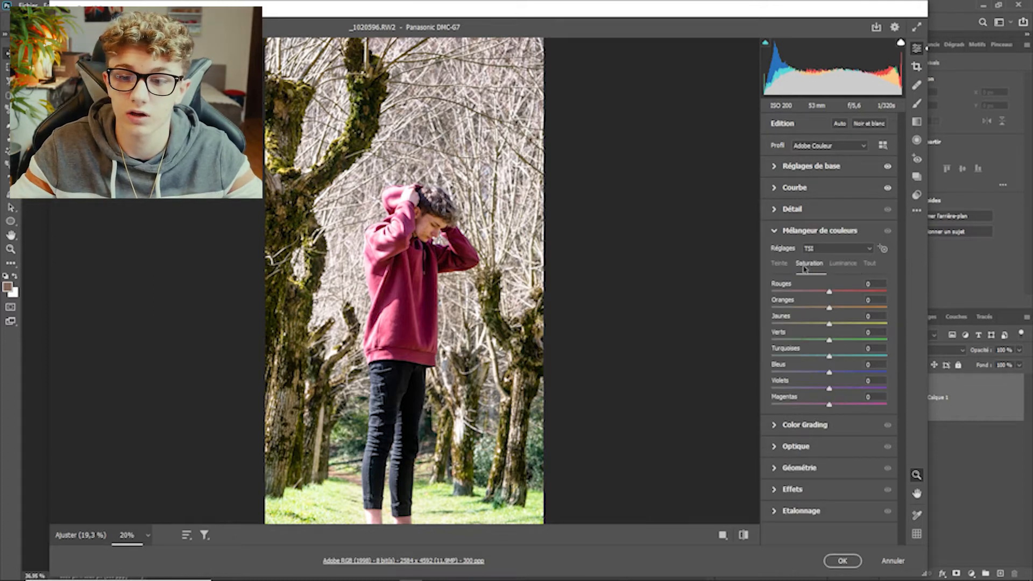
pyautogui.click(779, 263)
pyautogui.click(829, 264)
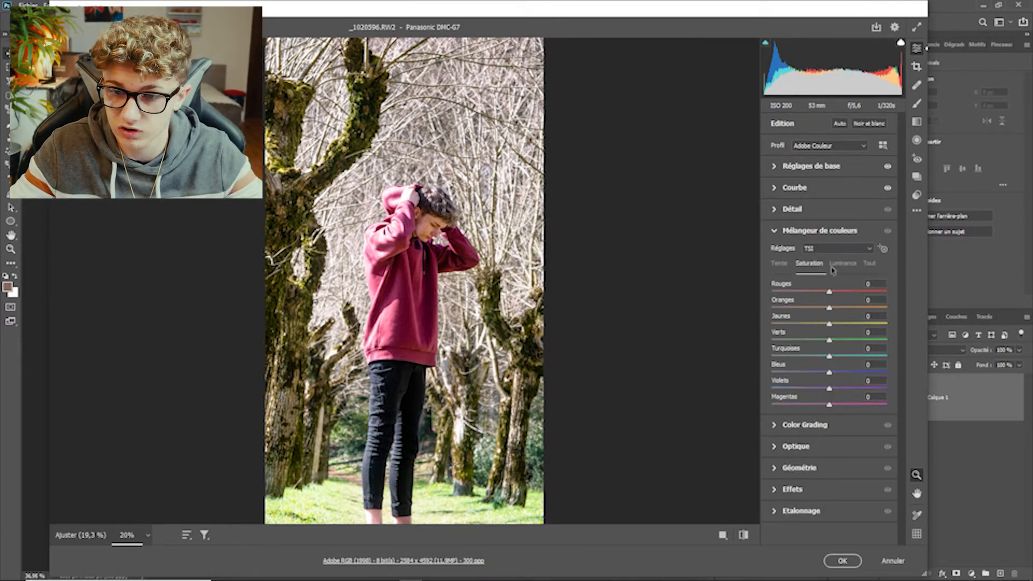
pyautogui.click(843, 264)
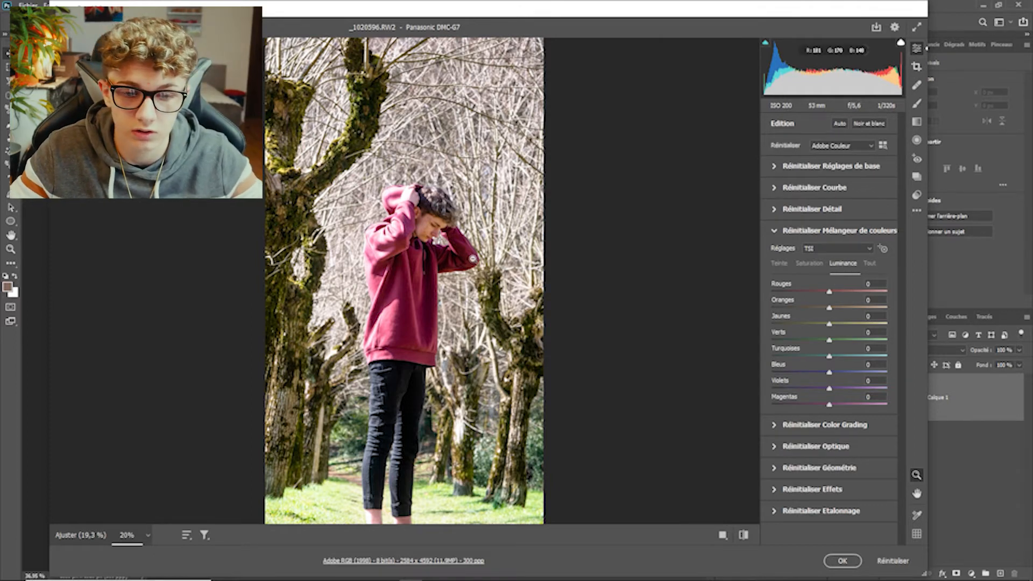
# Examine the subject's face, hoodie and the surrounding scene to judge which colors need luminance changes
pyautogui.scroll(5, 616, 258)
pyautogui.scroll(-3, 564, 157)
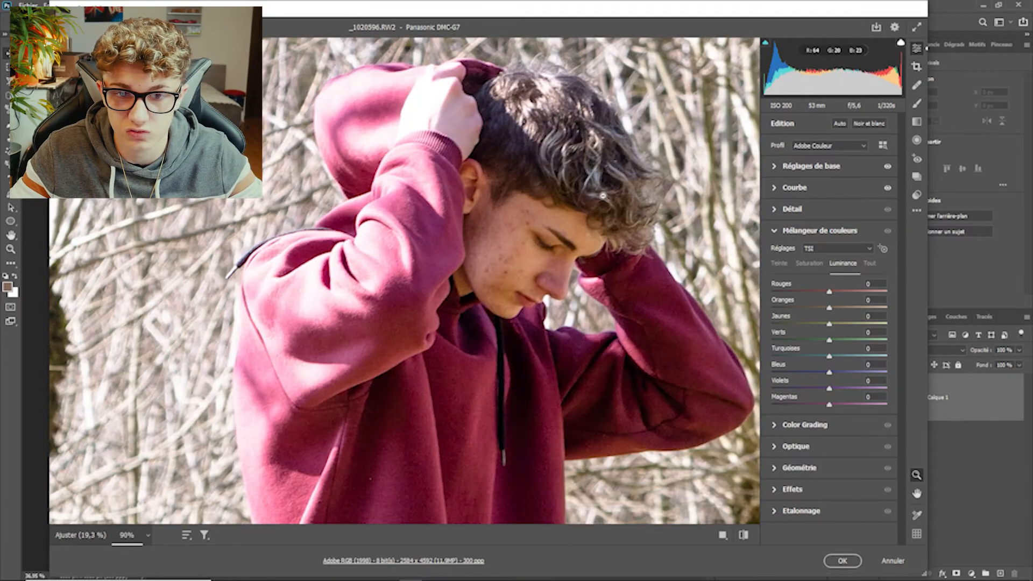
pyautogui.scroll(-5, 547, 321)
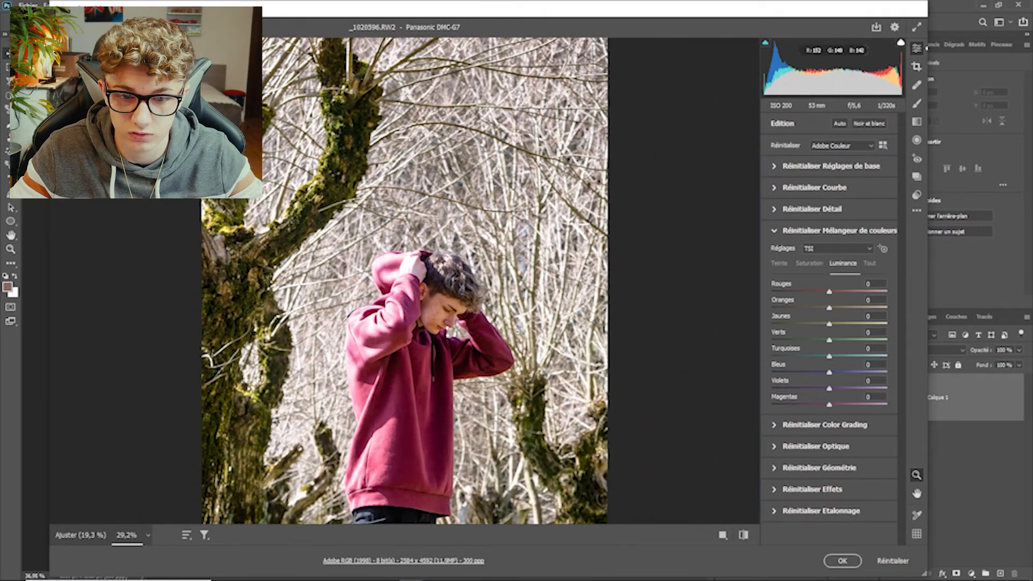
pyautogui.scroll(2, 406, 419)
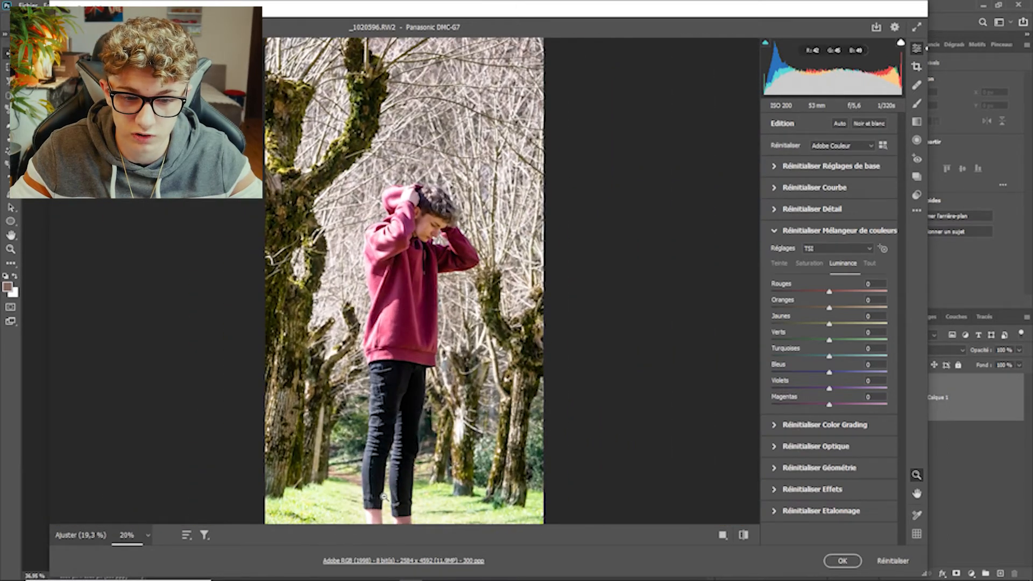
pyautogui.scroll(-1, 420, 439)
pyautogui.scroll(1, 428, 447)
pyautogui.scroll(-1, 425, 438)
pyautogui.scroll(2, 417, 428)
pyautogui.scroll(-1, 415, 423)
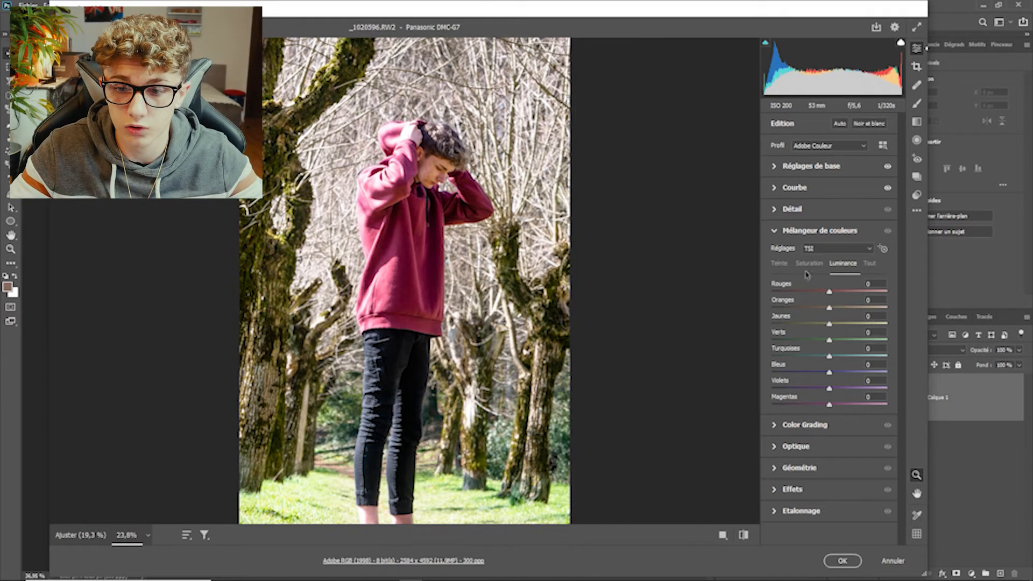
# Try the reds' luminance at +28 and at -100, inspecting the effect on the hoodie
pyautogui.moveTo(831, 294)
pyautogui.mouseDown()
pyautogui.moveTo(952, 293)
pyautogui.moveTo(691, 288)
pyautogui.moveTo(845, 292)
pyautogui.mouseUp()
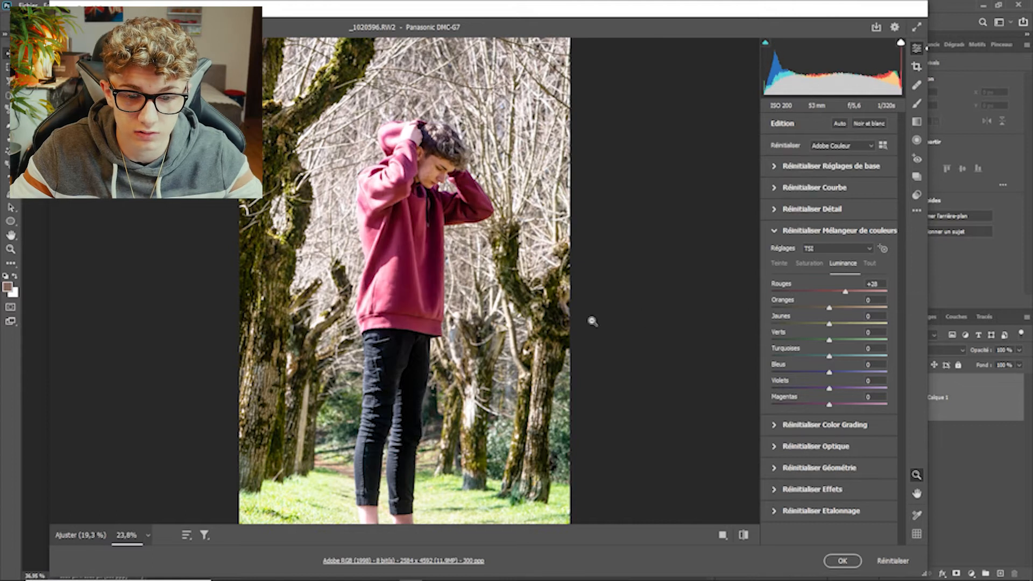
pyautogui.scroll(-3, 451, 351)
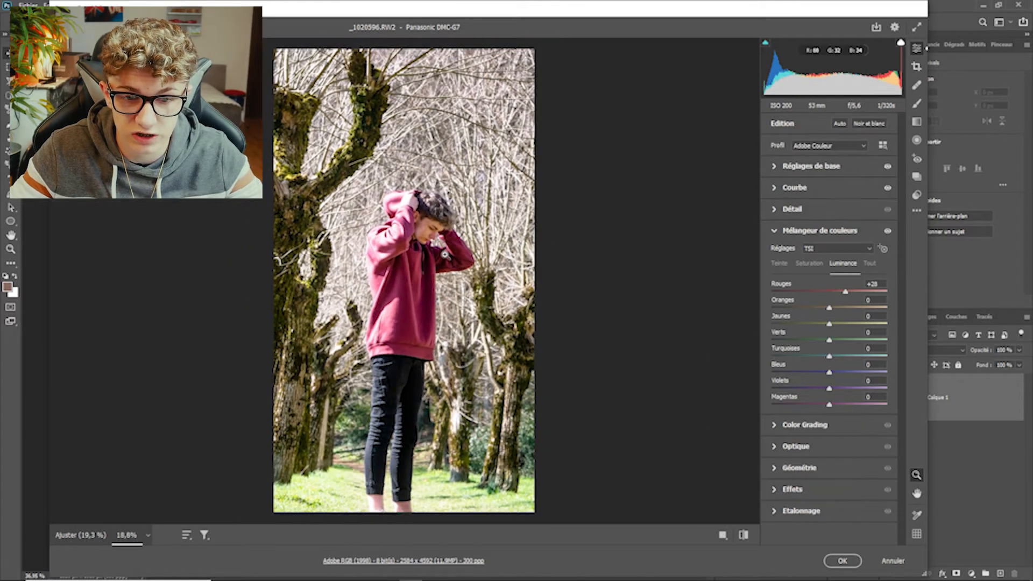
pyautogui.moveTo(843, 293); pyautogui.dragTo(740, 311)
pyautogui.scroll(3, 337, 232)
pyautogui.scroll(1, 337, 232)
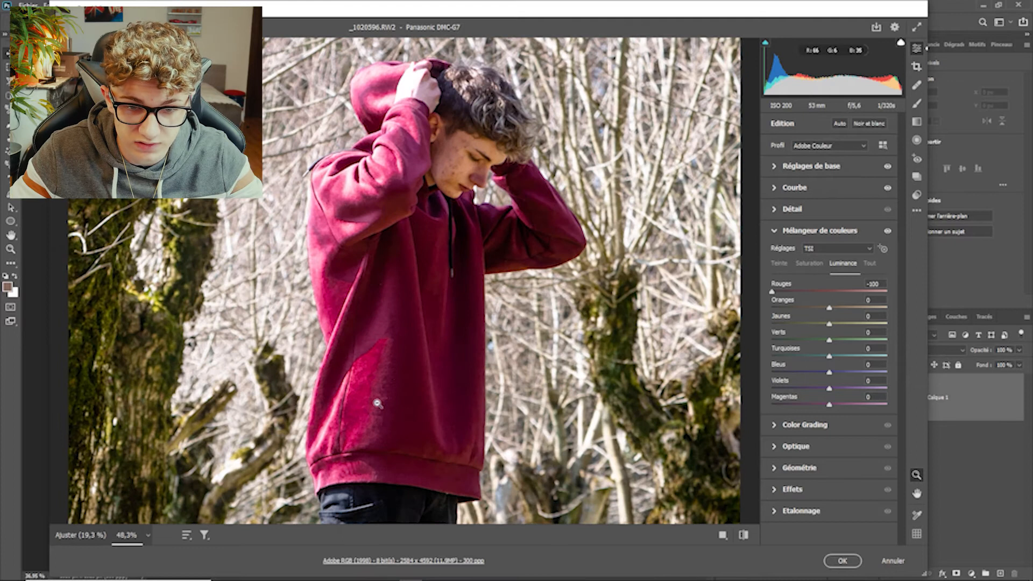
# Set the luminance of the reds (Rouges) to +40 and check the hoodie in the whole photo
pyautogui.moveTo(772, 292); pyautogui.dragTo(855, 306)
pyautogui.scroll(-10, 430, 280)
pyautogui.scroll(5, 430, 280)
pyautogui.scroll(-1, 419, 297)
pyautogui.scroll(-2, 418, 296)
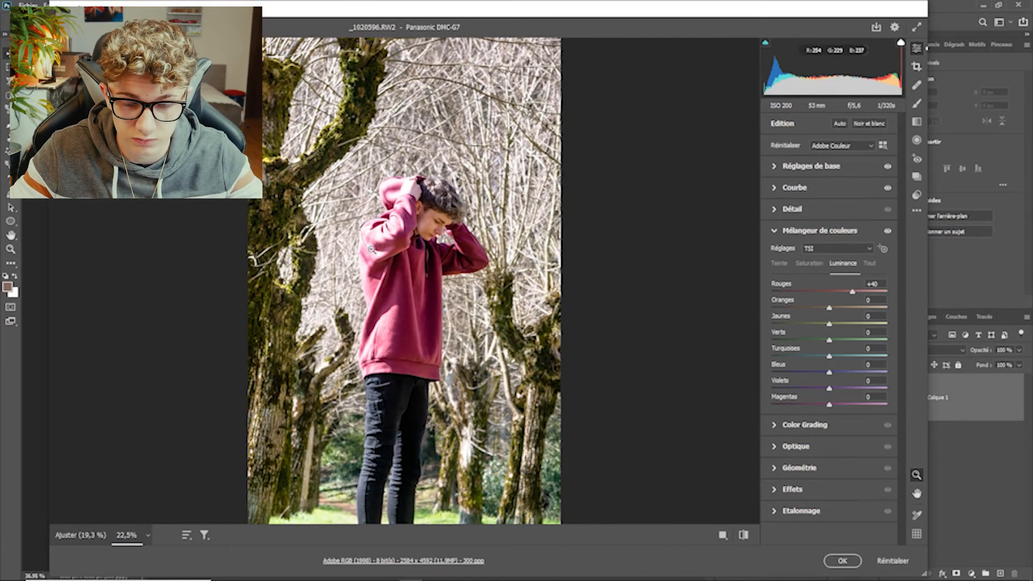
pyautogui.scroll(-2, 401, 307)
pyautogui.scroll(-3, 391, 312)
pyautogui.scroll(2, 391, 312)
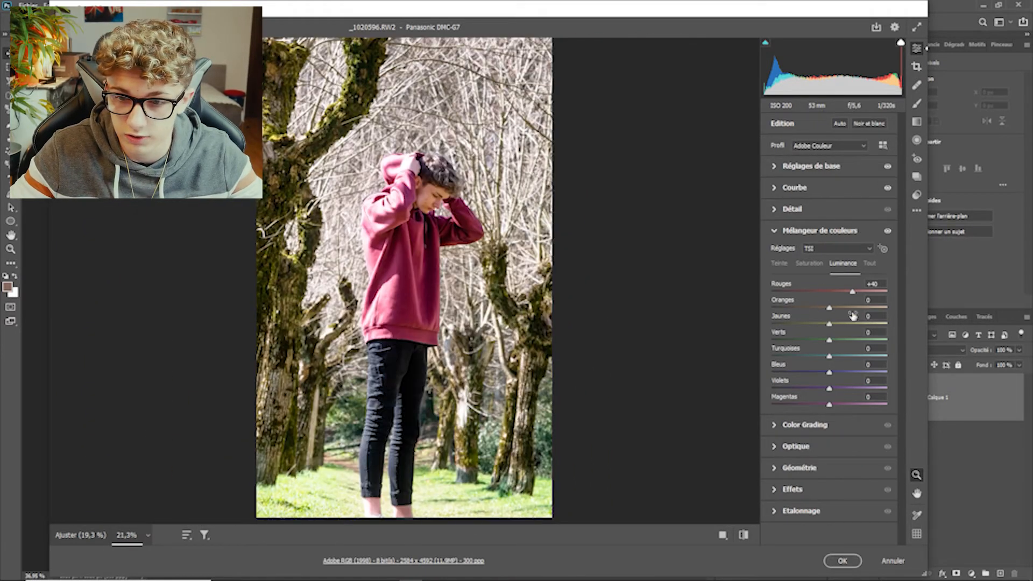
# Try the oranges' luminance at +20 and -15 while inspecting the skin tones of the face
pyautogui.moveTo(829, 311)
pyautogui.mouseDown()
pyautogui.moveTo(883, 309)
pyautogui.moveTo(786, 308)
pyautogui.moveTo(891, 303)
pyautogui.moveTo(841, 307)
pyautogui.mouseUp()
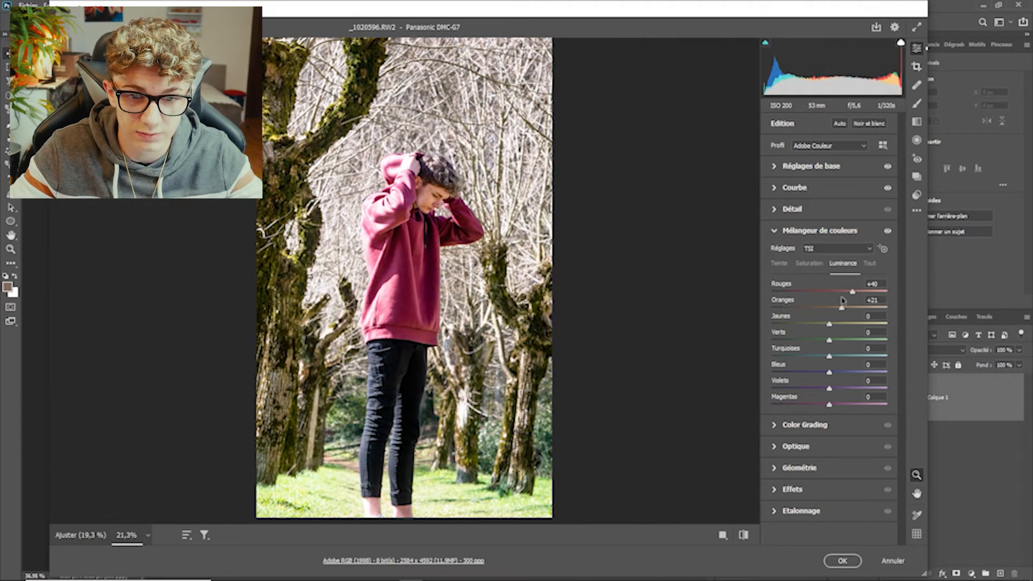
pyautogui.keyDown('alt'); pyautogui.scroll(5, 598, 146); pyautogui.keyUp('alt')
pyautogui.keyDown('alt'); pyautogui.scroll(1, 599, 146); pyautogui.keyUp('alt')
pyautogui.scroll(6, 700, 186)
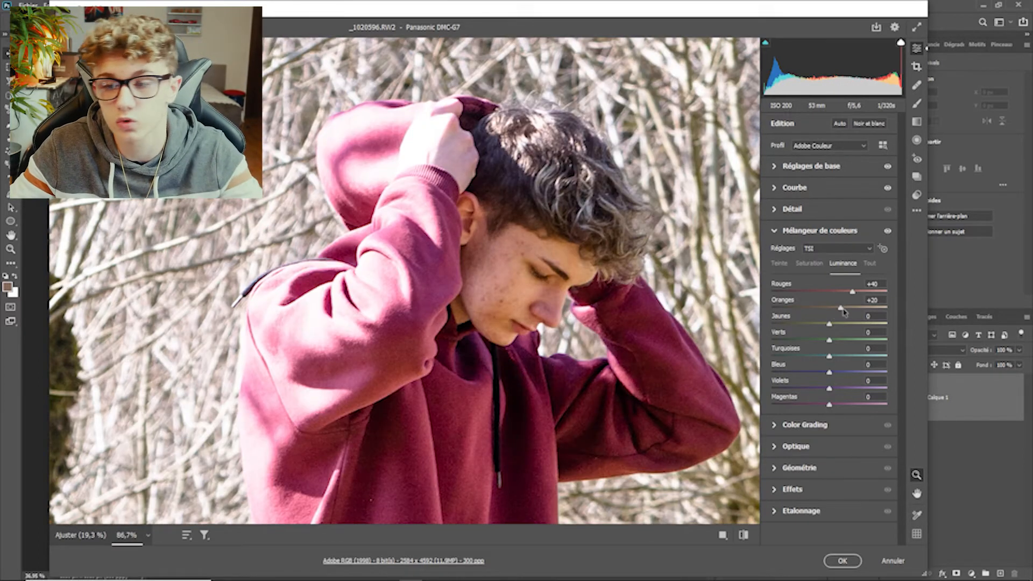
pyautogui.moveTo(843, 312); pyautogui.dragTo(738, 316)
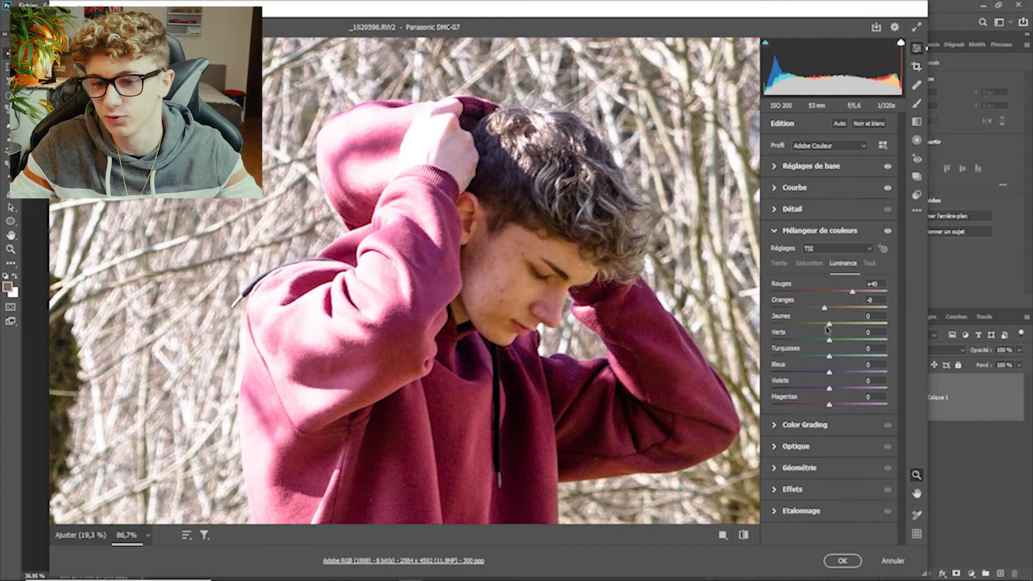
pyautogui.moveTo(772, 308); pyautogui.dragTo(827, 309)
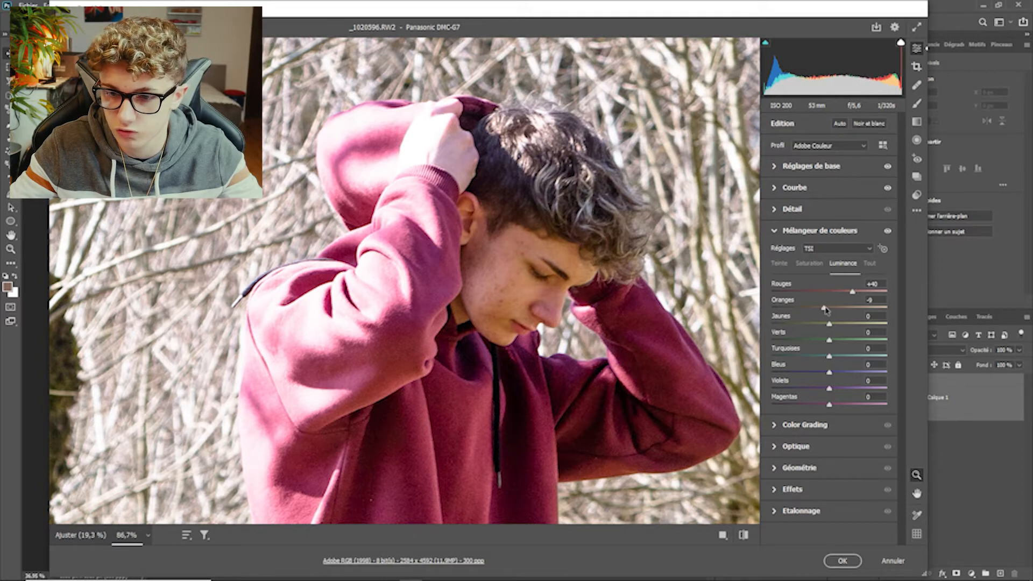
pyautogui.moveTo(826, 310); pyautogui.dragTo(822, 309)
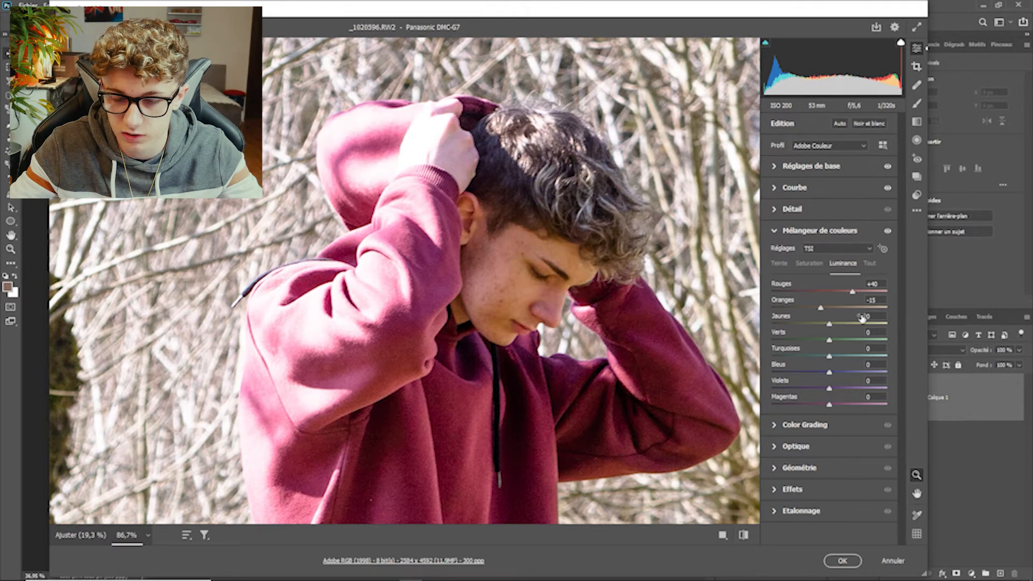
# Set the luminance of the oranges (Oranges) to -10 and check the whole photo
pyautogui.keyDown('alt'); pyautogui.click(480, 303); pyautogui.keyUp('alt')
pyautogui.scroll(-2, 480, 303)
pyautogui.scroll(2, 480, 303)
pyautogui.moveTo(821, 309); pyautogui.dragTo(823, 310)
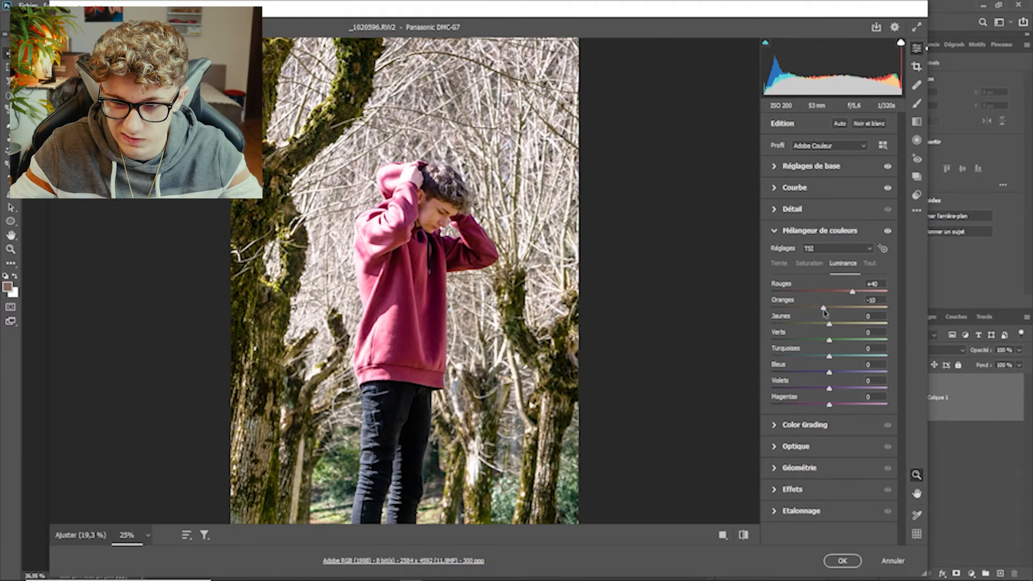
pyautogui.scroll(-2, 335, 239)
pyautogui.scroll(2, 338, 260)
pyautogui.scroll(-2, 338, 260)
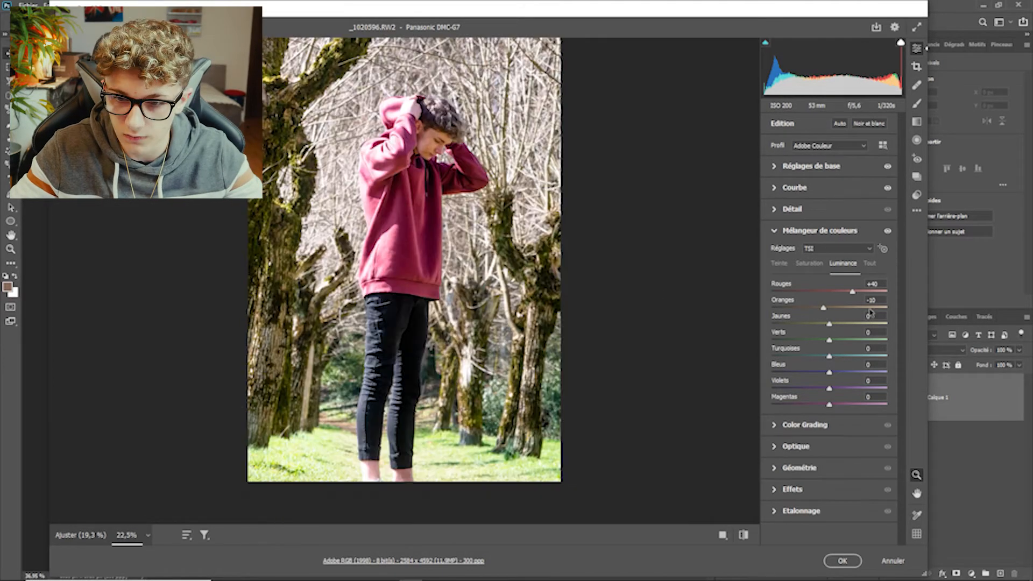
# Try the yellows' luminance at -100 and +3 to compare the effect on the grass and trees
pyautogui.moveTo(831, 326); pyautogui.dragTo(641, 320)
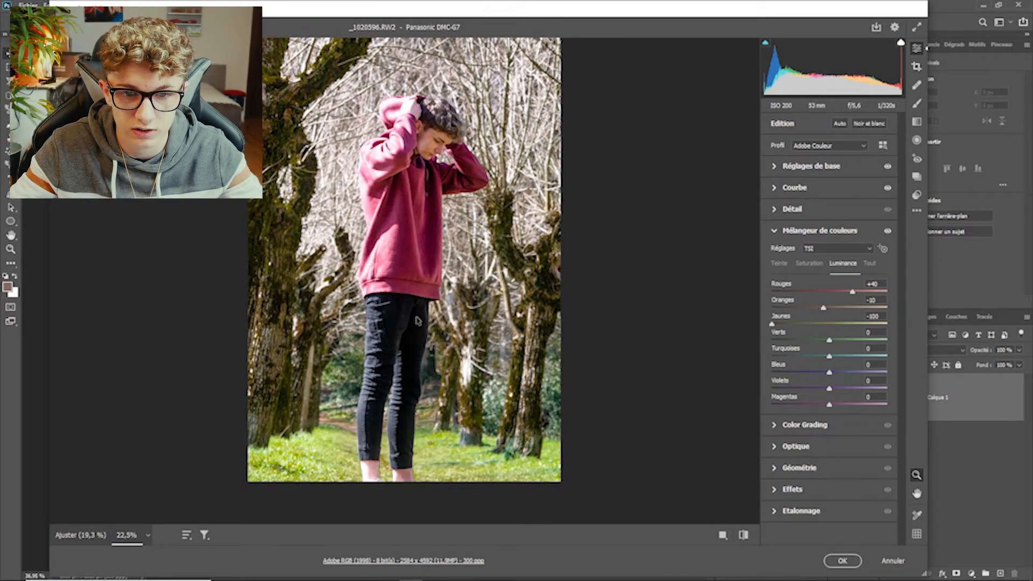
pyautogui.moveTo(682, 336); pyautogui.dragTo(1028, 333)
pyautogui.moveTo(780, 321); pyautogui.dragTo(769, 315)
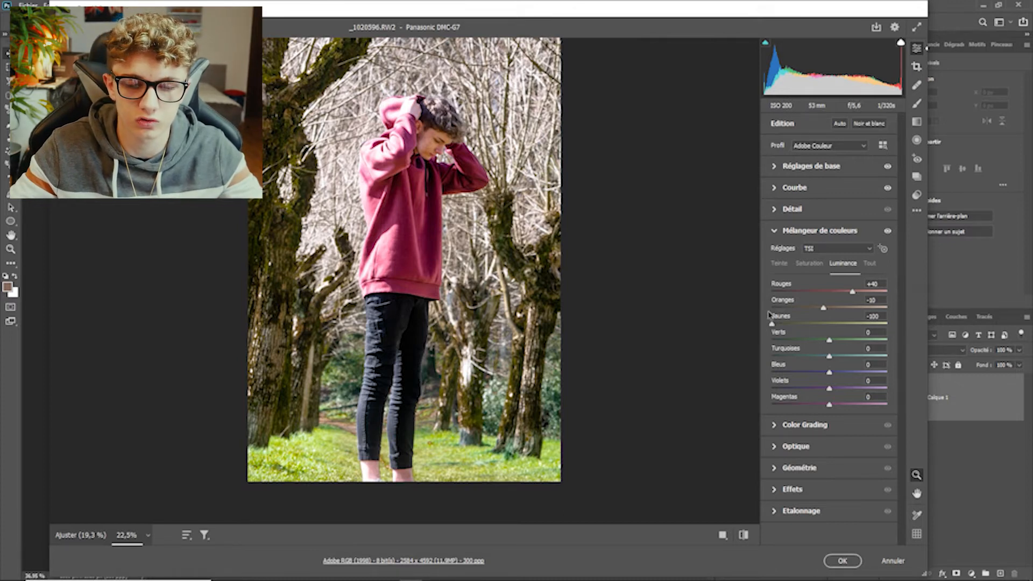
pyautogui.moveTo(771, 323); pyautogui.dragTo(832, 323)
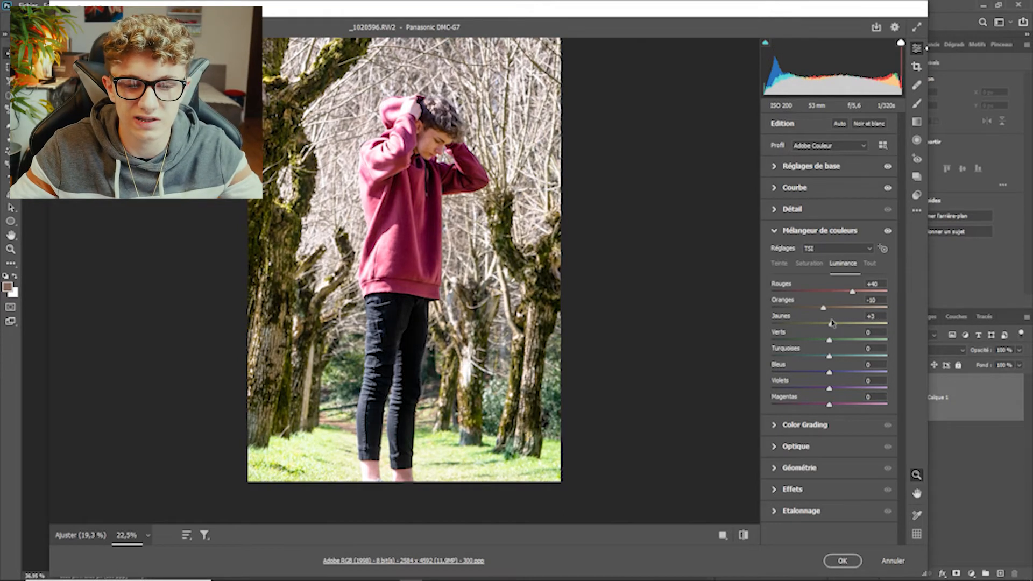
# Lower the luminance of the yellows (Jaunes) to -75 and check the whole photo
pyautogui.moveTo(832, 323); pyautogui.dragTo(790, 335)
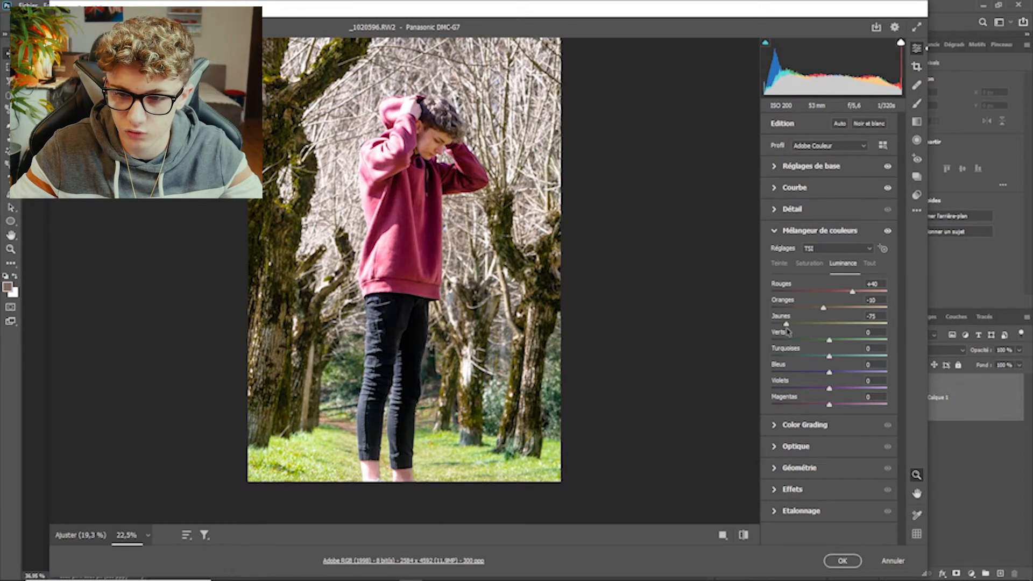
pyautogui.scroll(-6, 484, 289)
pyautogui.scroll(5, 465, 280)
pyautogui.scroll(-1, 429, 286)
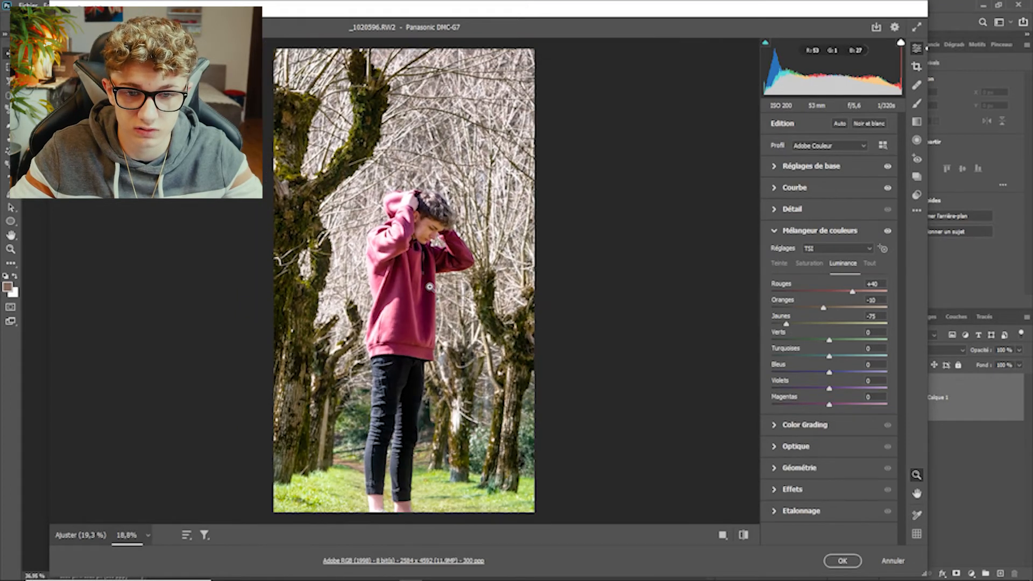
# Try the greens' (Verts) luminance at -100 and inspect the grass and tree trunks up close and in the whole photo
pyautogui.scroll(-1, 430, 287)
pyautogui.moveTo(829, 343); pyautogui.dragTo(586, 325)
pyautogui.scroll(4, 308, 471)
pyautogui.scroll(1, 308, 472)
pyautogui.scroll(-5, 390, 428)
pyautogui.scroll(4, 401, 414)
pyautogui.scroll(-4, 401, 417)
pyautogui.scroll(3, 260, 438)
pyautogui.scroll(2, 259, 438)
pyautogui.scroll(-4, 167, 366)
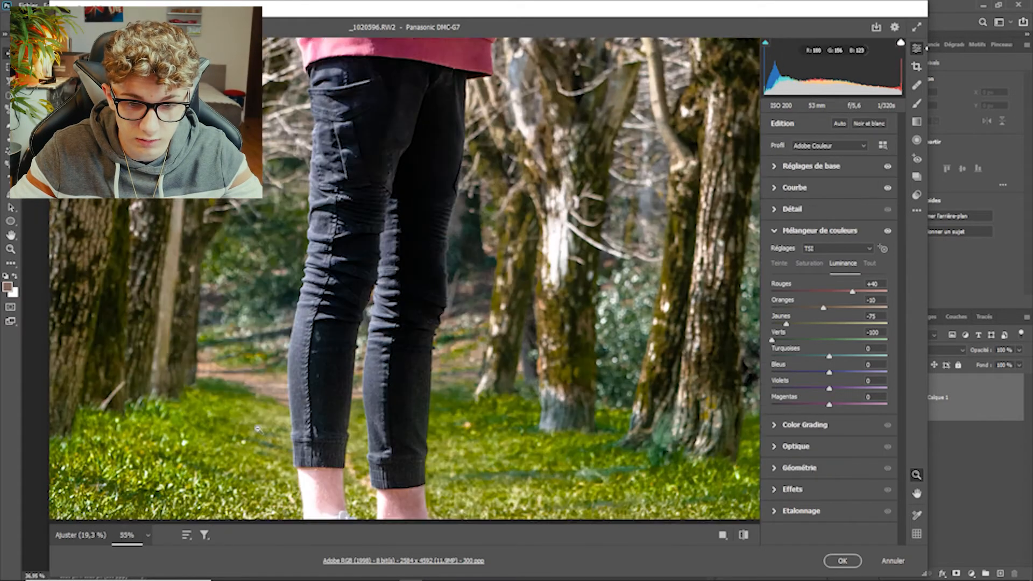
pyautogui.scroll(-6, 670, 291)
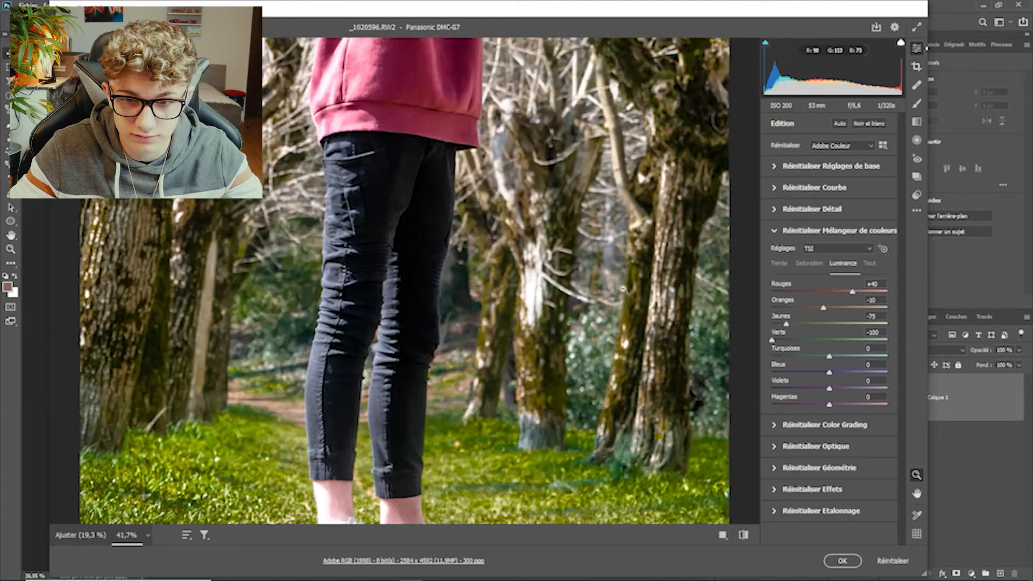
pyautogui.scroll(-3, 521, 319)
pyautogui.scroll(1, 519, 321)
pyautogui.scroll(-1, 517, 323)
# Return the luminance of the greens (Verts) to 0
pyautogui.moveTo(771, 340); pyautogui.dragTo(826, 343)
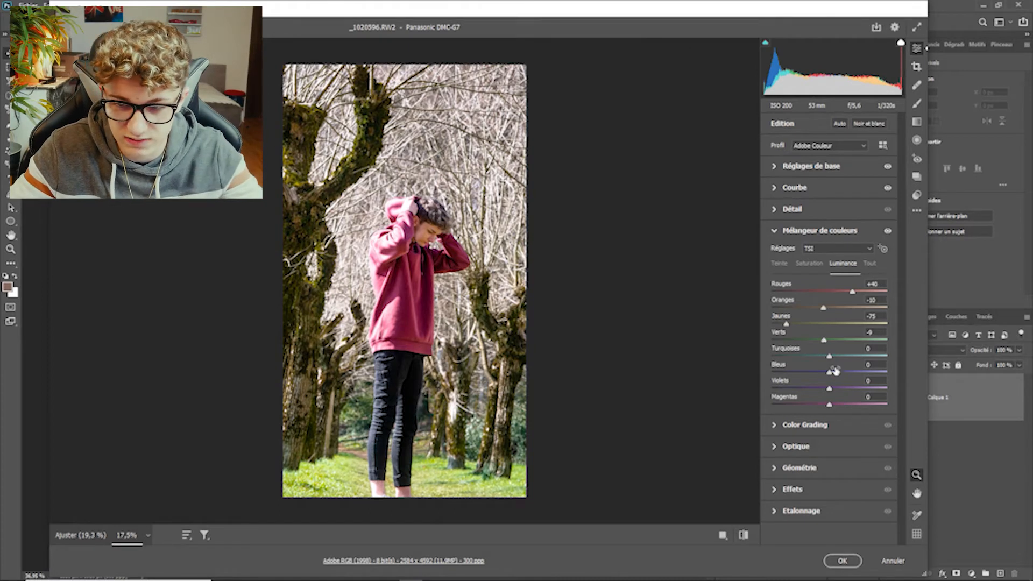
pyautogui.write('0')
pyautogui.moveTo(876, 335); pyautogui.dragTo(791, 357)
# Try the luminance of the turquoises at +81 and of the violets at +27, returning both to 0
pyautogui.moveTo(888, 370); pyautogui.dragTo(877, 376)
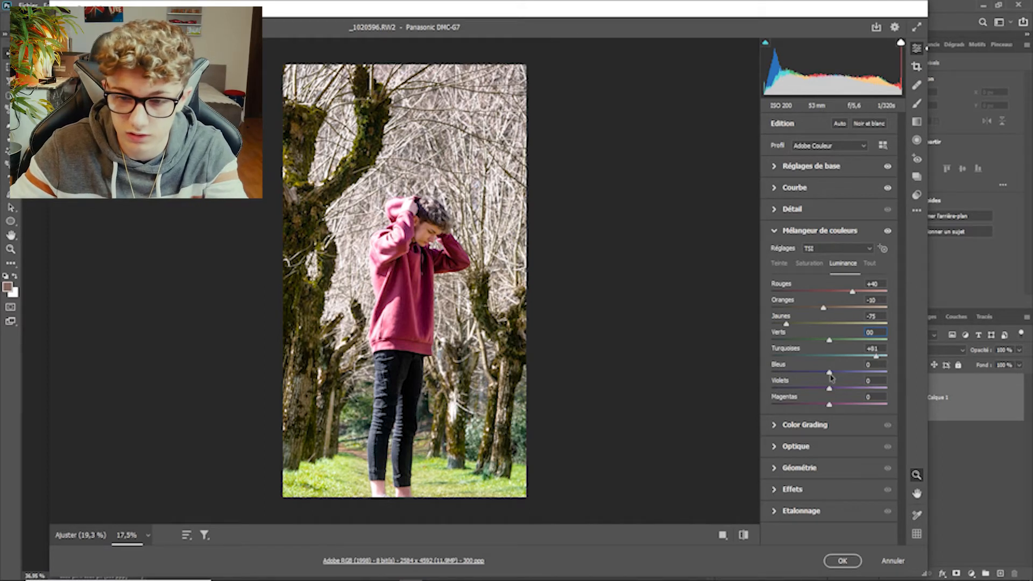
pyautogui.press('Tab')
pyautogui.write('0')
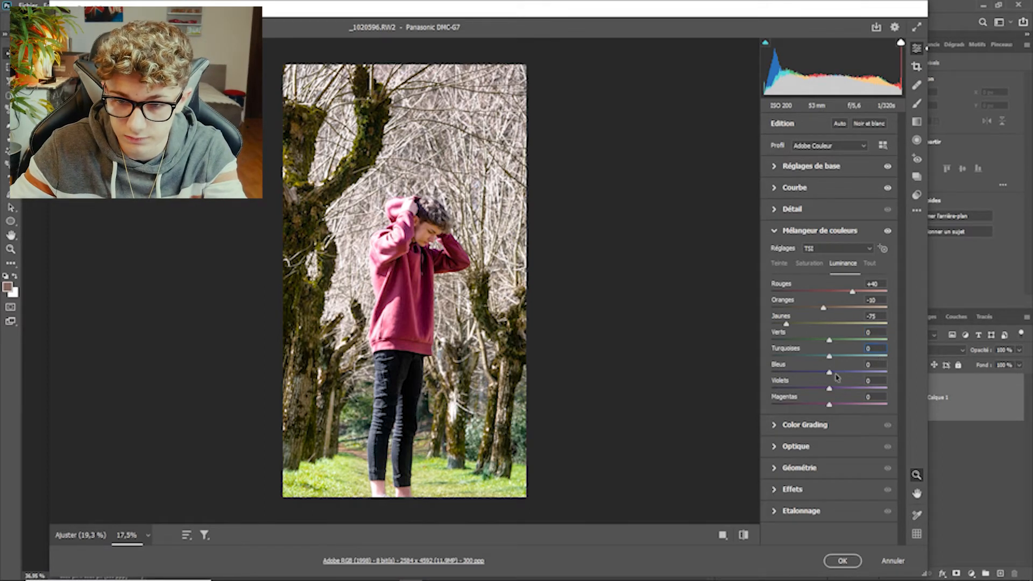
pyautogui.moveTo(831, 375)
pyautogui.mouseDown()
pyautogui.moveTo(896, 372)
pyautogui.moveTo(775, 373)
pyautogui.moveTo(872, 369)
pyautogui.moveTo(797, 371)
pyautogui.moveTo(825, 370)
pyautogui.mouseUp()
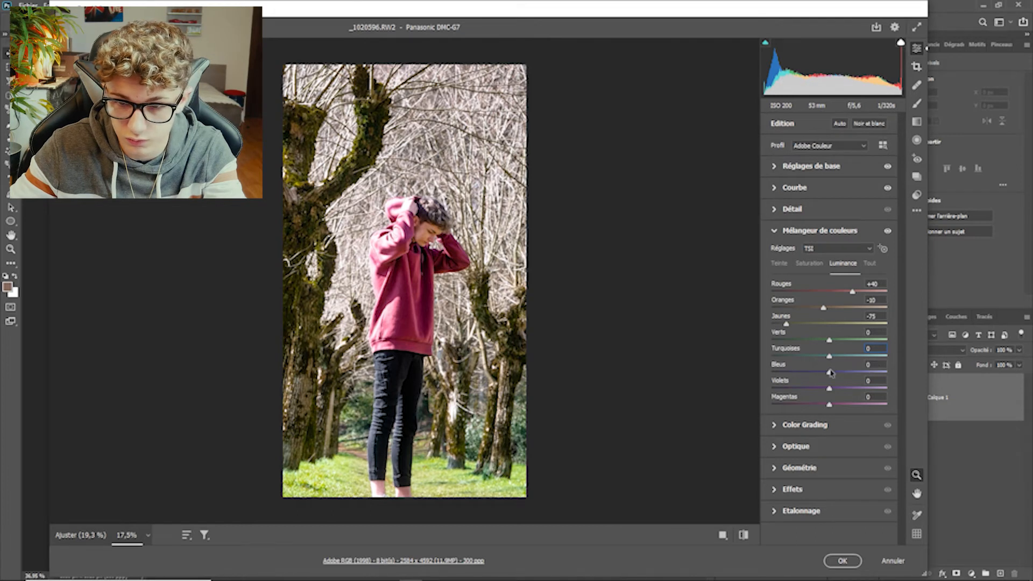
pyautogui.moveTo(833, 393)
pyautogui.mouseDown()
pyautogui.moveTo(758, 386)
pyautogui.moveTo(870, 384)
pyautogui.moveTo(738, 389)
pyautogui.moveTo(847, 383)
pyautogui.mouseUp()
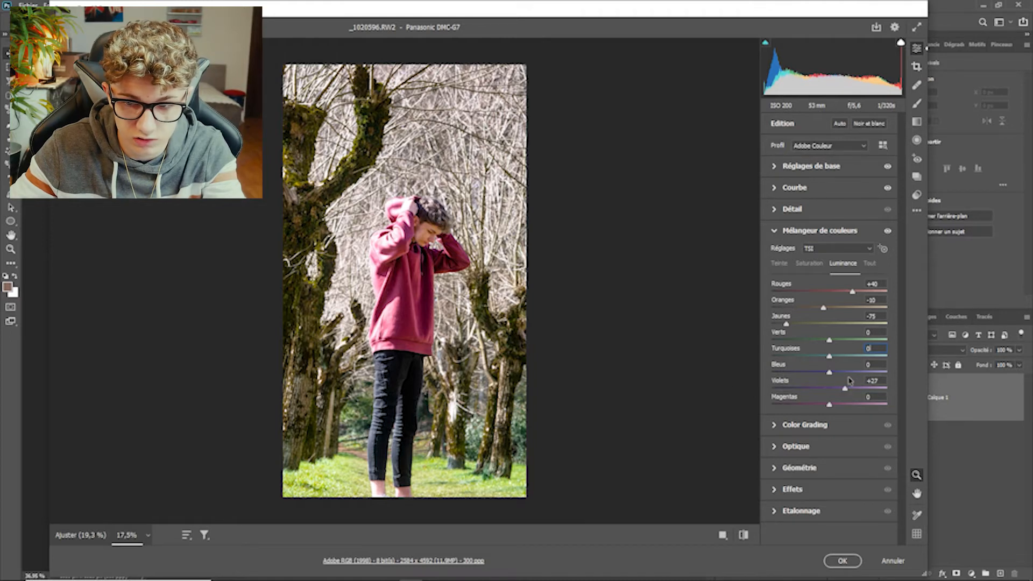
pyautogui.doubleClick(852, 383)
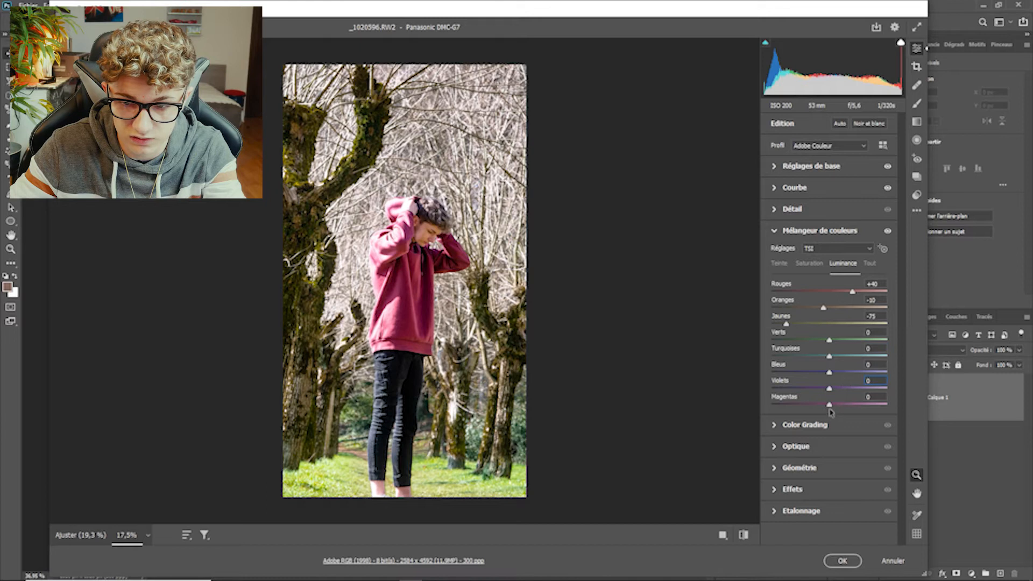
# Raise the luminance of the magentas to +25 and inspect the hoodie up close and in the whole photo
pyautogui.moveTo(829, 408)
pyautogui.mouseDown()
pyautogui.moveTo(861, 404)
pyautogui.moveTo(738, 401)
pyautogui.moveTo(844, 401)
pyautogui.mouseUp()
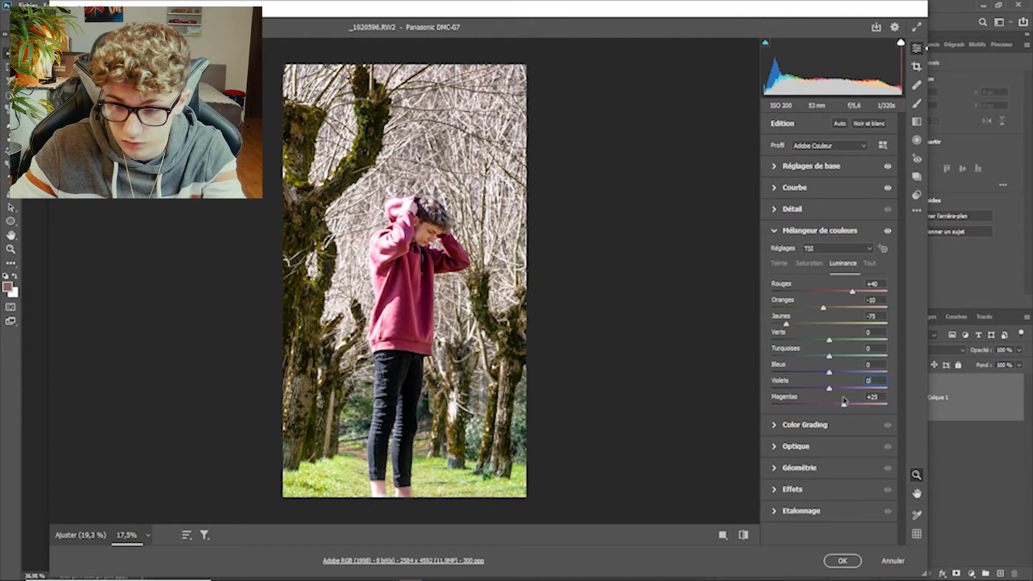
pyautogui.scroll(5, 436, 131)
pyautogui.scroll(1, 437, 132)
pyautogui.scroll(3, 538, 301)
pyautogui.scroll(3, 540, 353)
pyautogui.scroll(-6, 503, 340)
pyautogui.scroll(-4, 503, 339)
pyautogui.scroll(3, 474, 321)
pyautogui.scroll(-1, 474, 320)
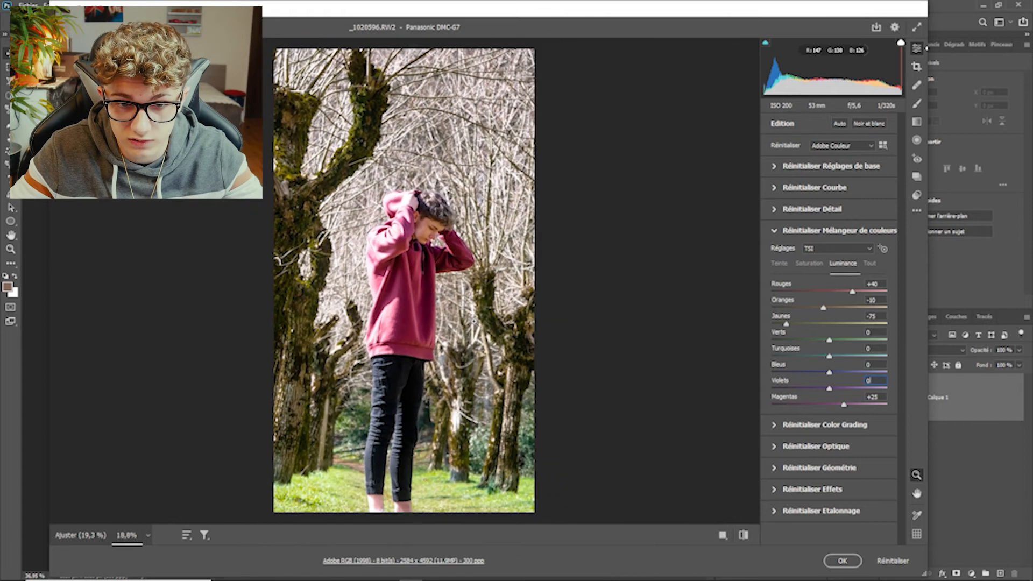
pyautogui.scroll(-1, 473, 321)
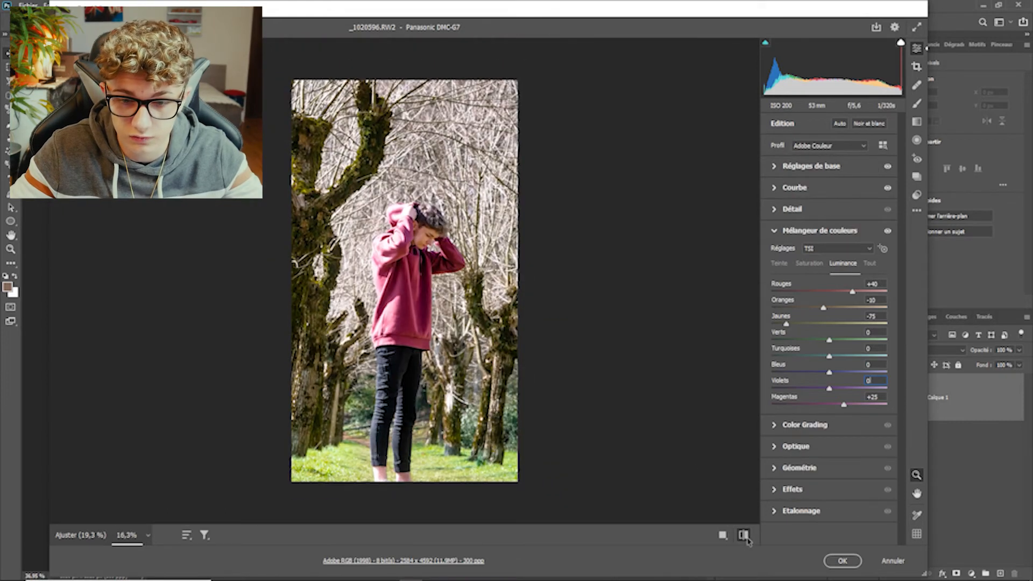
# Compare the retouched photo with its default settings twice, ending on the current settings
pyautogui.click(745, 536)
pyautogui.click(745, 536)
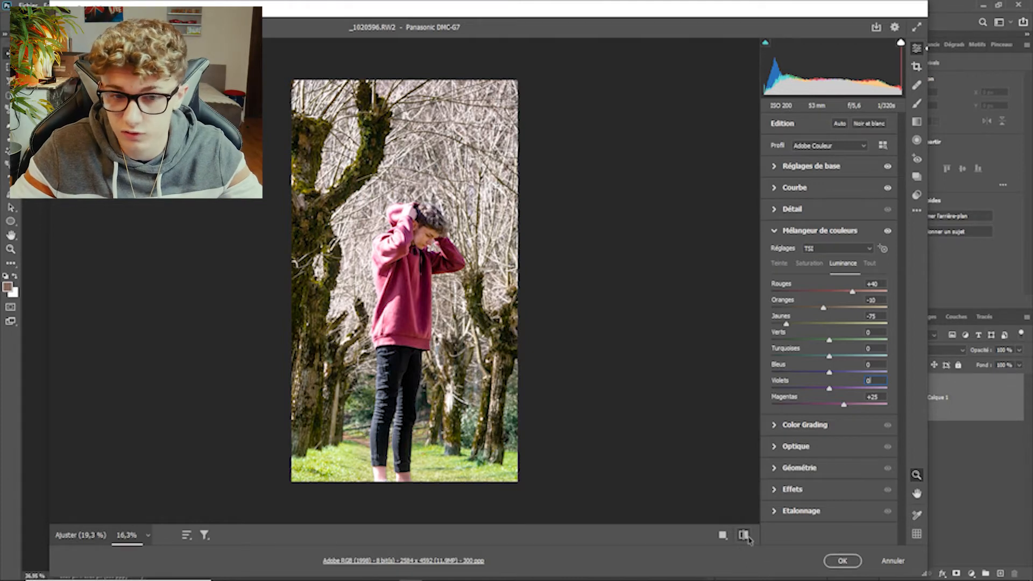
pyautogui.click(745, 536)
pyautogui.click(745, 536)
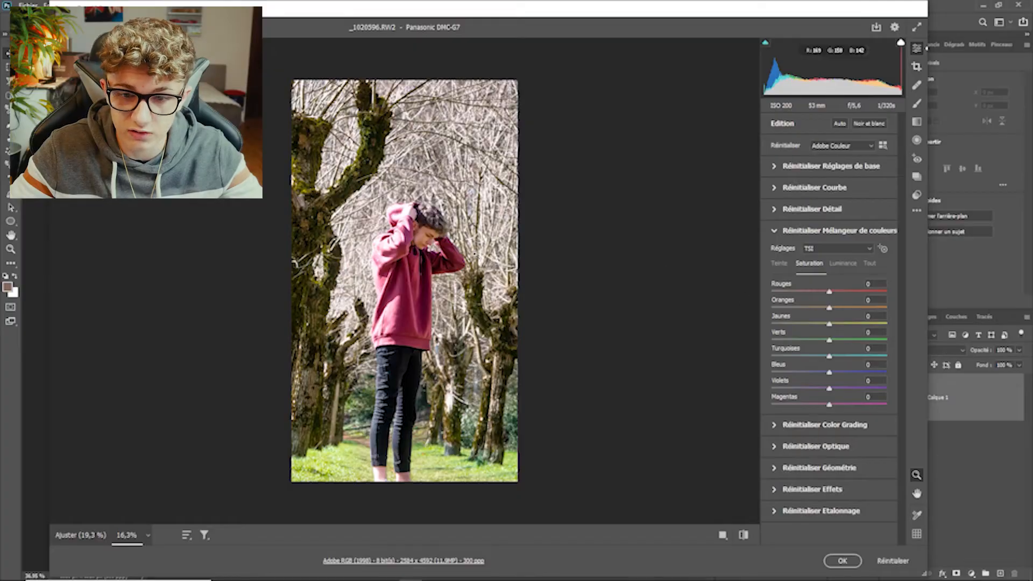
# Try the reds' (Rouges) saturation at +20 and inspect the hoodie and the face
pyautogui.scroll(2, 484, 264)
pyautogui.scroll(-1, 485, 265)
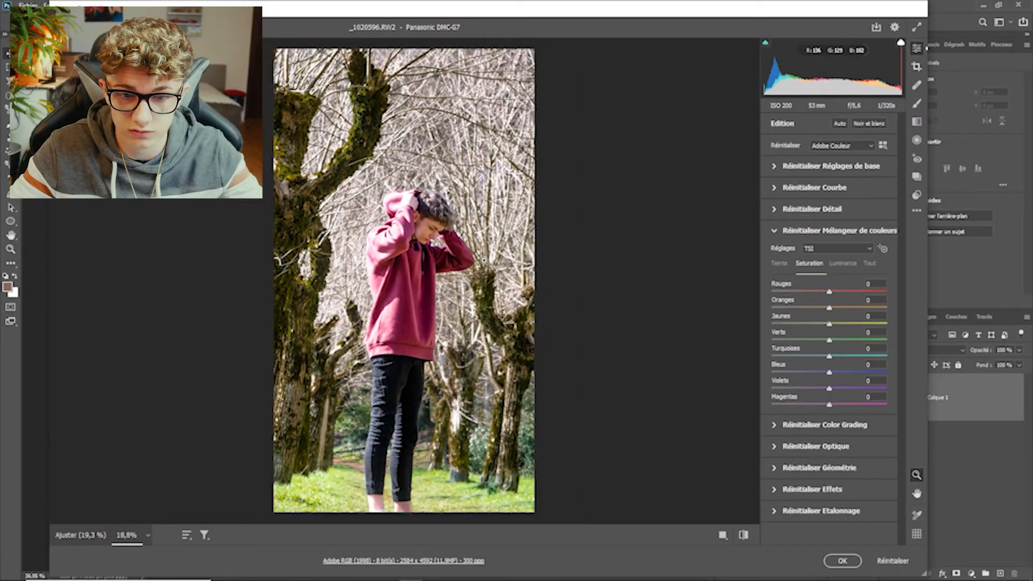
pyautogui.scroll(1, 484, 265)
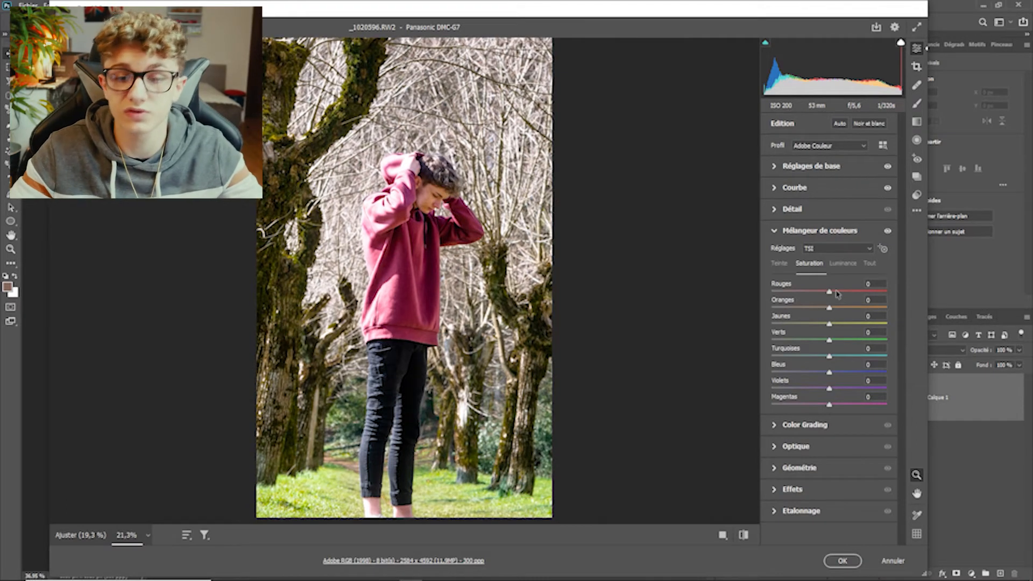
pyautogui.moveTo(829, 295); pyautogui.dragTo(842, 275)
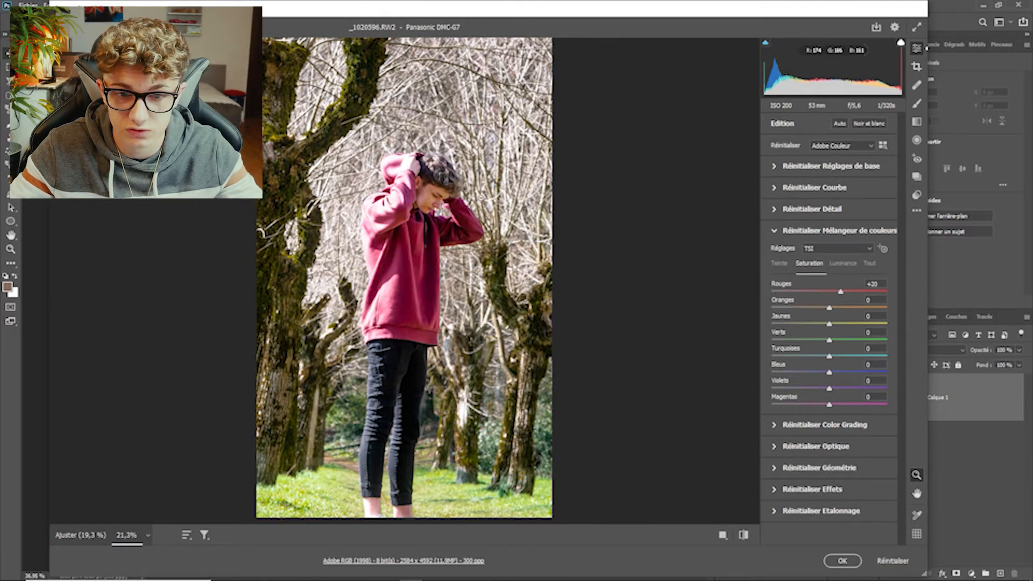
pyautogui.scroll(4, 512, 114)
pyautogui.scroll(-4, 511, 114)
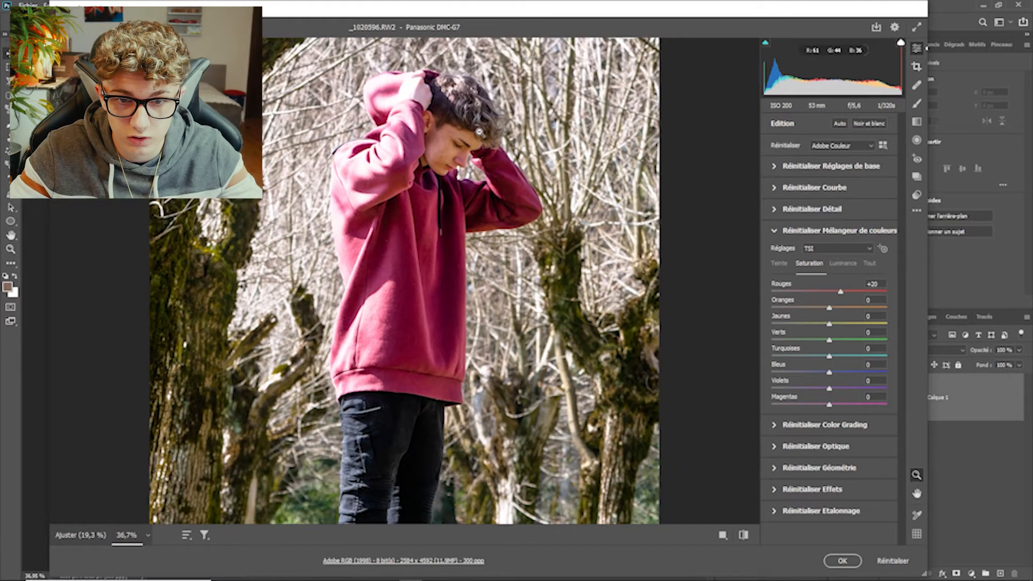
pyautogui.scroll(1, 502, 258)
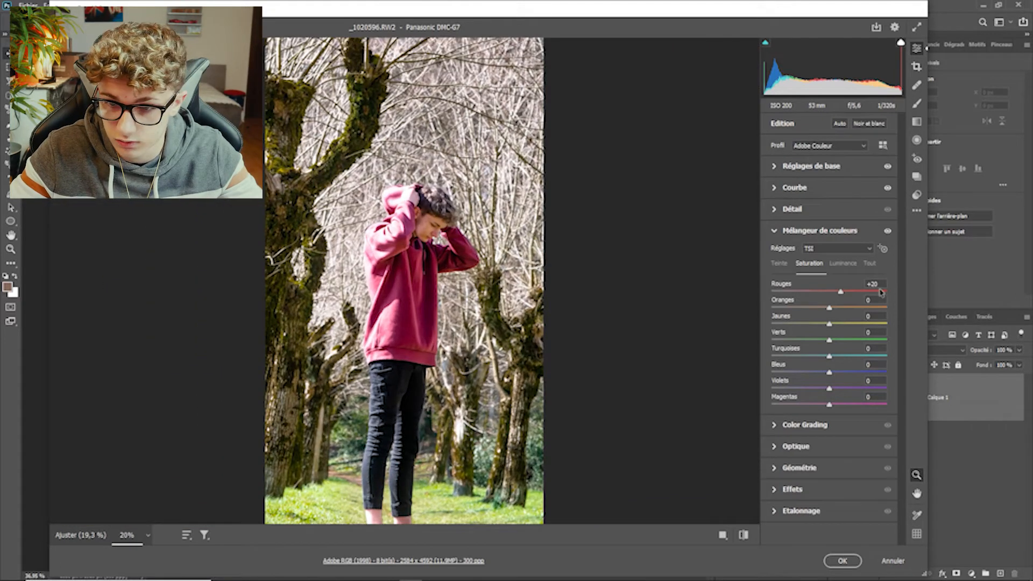
# Set the saturation of the reds (Rouges) to +45 and check the whole photo
pyautogui.moveTo(843, 293)
pyautogui.mouseDown()
pyautogui.moveTo(819, 295)
pyautogui.moveTo(863, 301)
pyautogui.moveTo(811, 295)
pyautogui.moveTo(852, 298)
pyautogui.mouseUp()
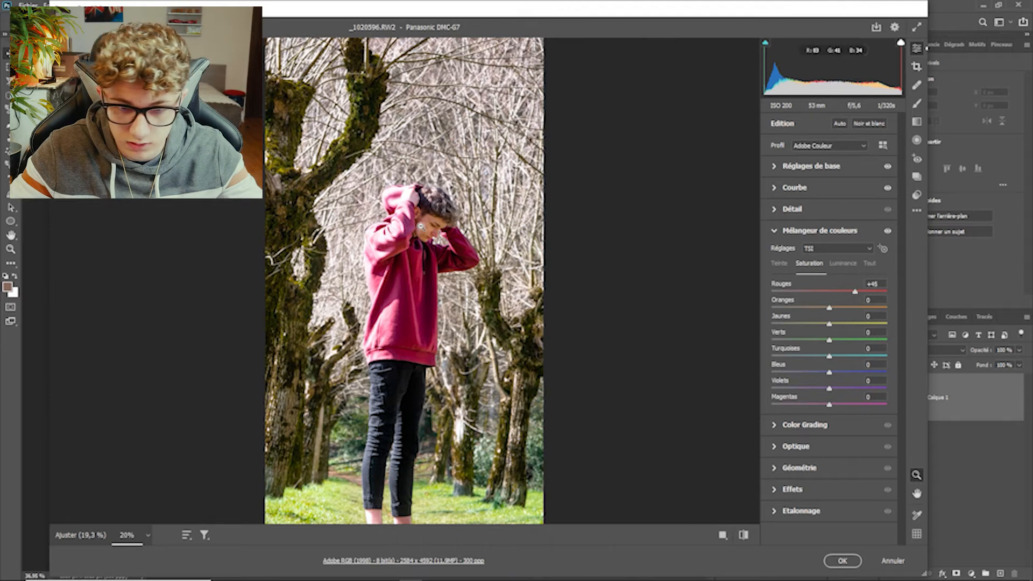
pyautogui.scroll(4, 459, 121)
pyautogui.scroll(-5, 459, 121)
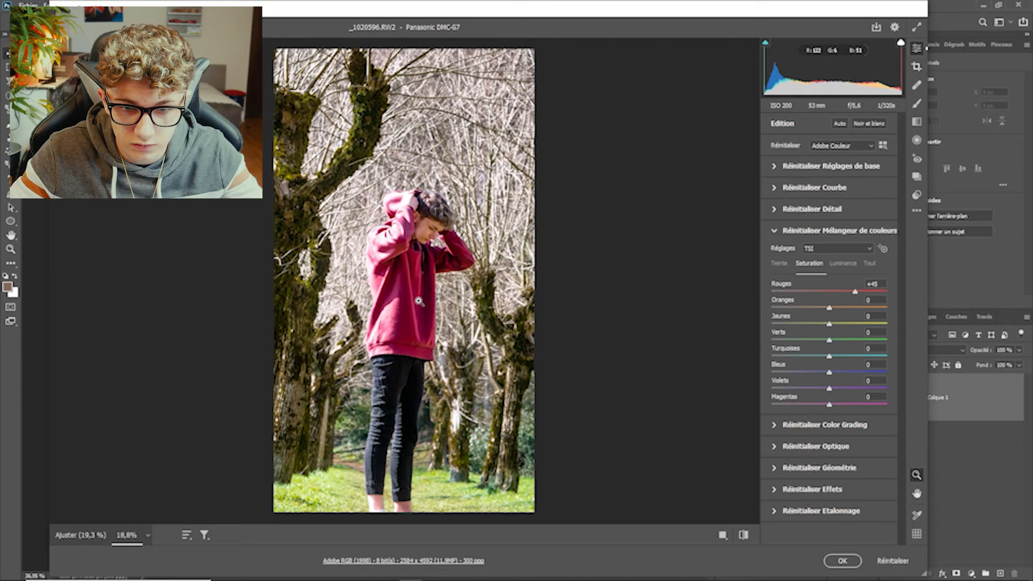
# Raise the saturation of the oranges to +35 while checking the skin tones and the whole photo
pyautogui.moveTo(829, 310)
pyautogui.mouseDown()
pyautogui.moveTo(895, 311)
pyautogui.moveTo(849, 306)
pyautogui.mouseUp()
pyautogui.scroll(5, 585, 166)
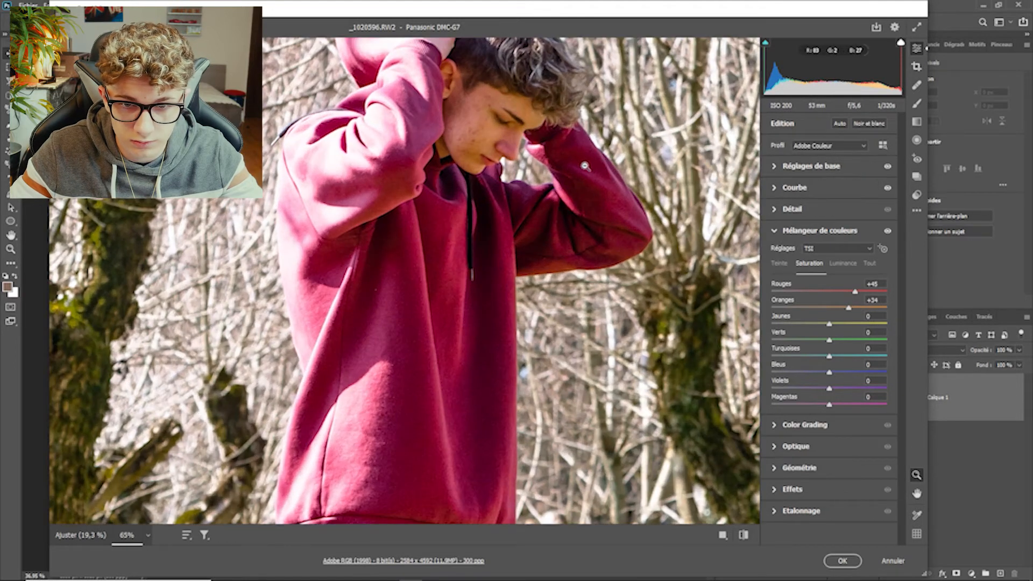
pyautogui.scroll(3, 585, 167)
pyautogui.moveTo(849, 307)
pyautogui.mouseDown()
pyautogui.moveTo(796, 309)
pyautogui.moveTo(848, 313)
pyautogui.mouseUp()
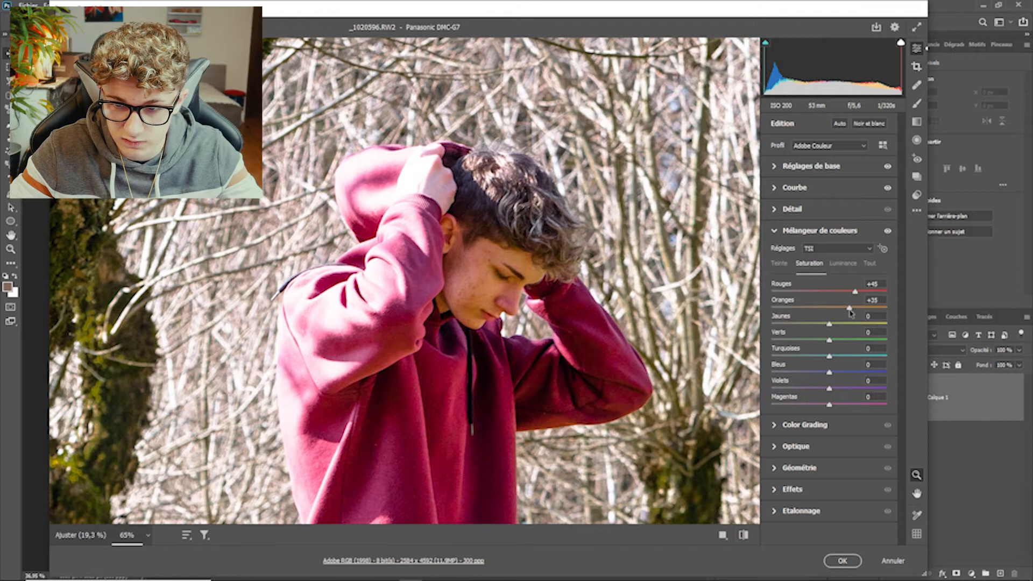
pyautogui.scroll(-6, 471, 310)
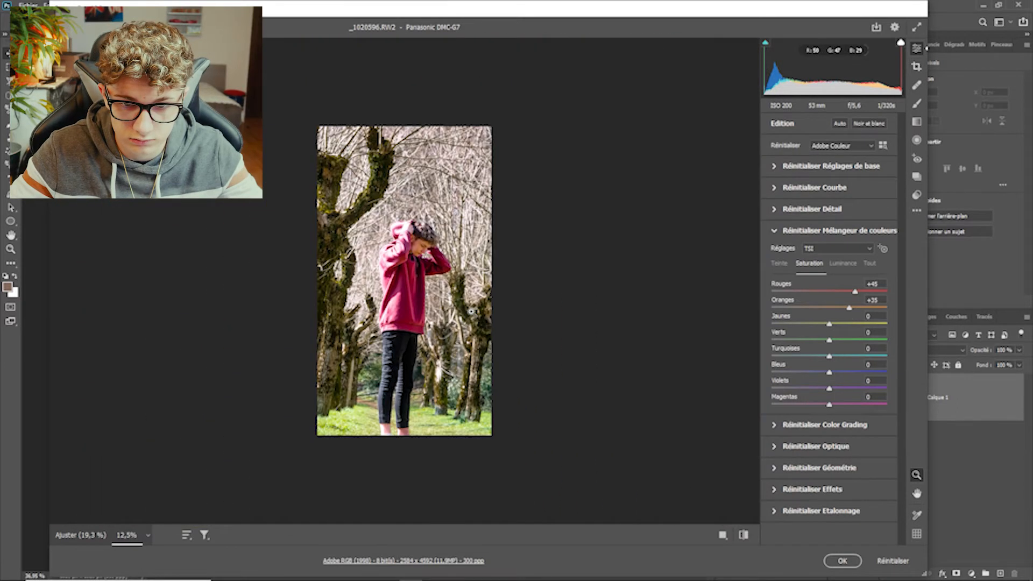
pyautogui.scroll(1, 419, 337)
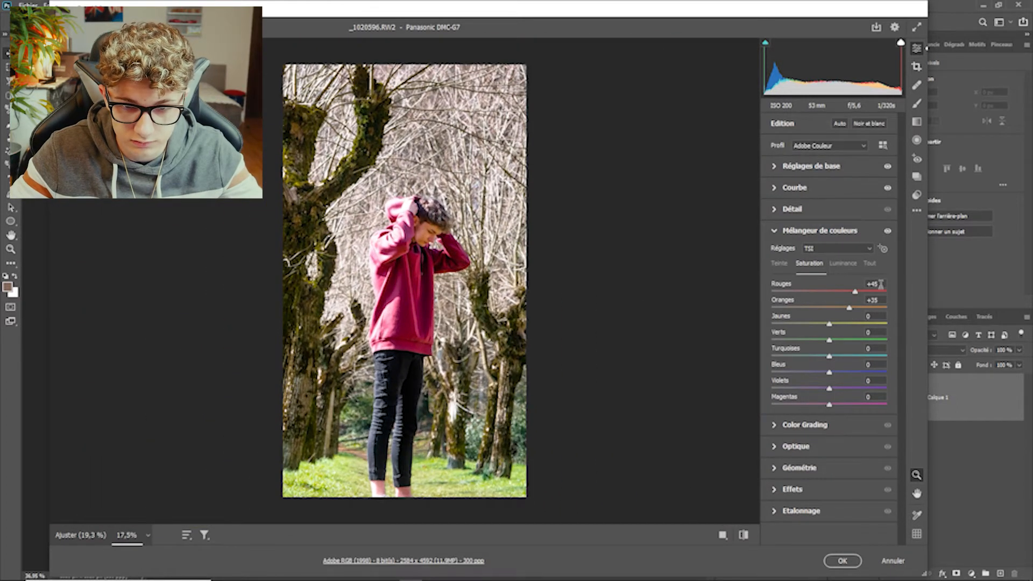
# Set the saturation of the yellows (Jaunes) to +25, compare with the default settings, and set the greens (Verts) to +30
pyautogui.moveTo(829, 323); pyautogui.dragTo(654, 293)
pyautogui.moveTo(577, 293); pyautogui.dragTo(827, 329)
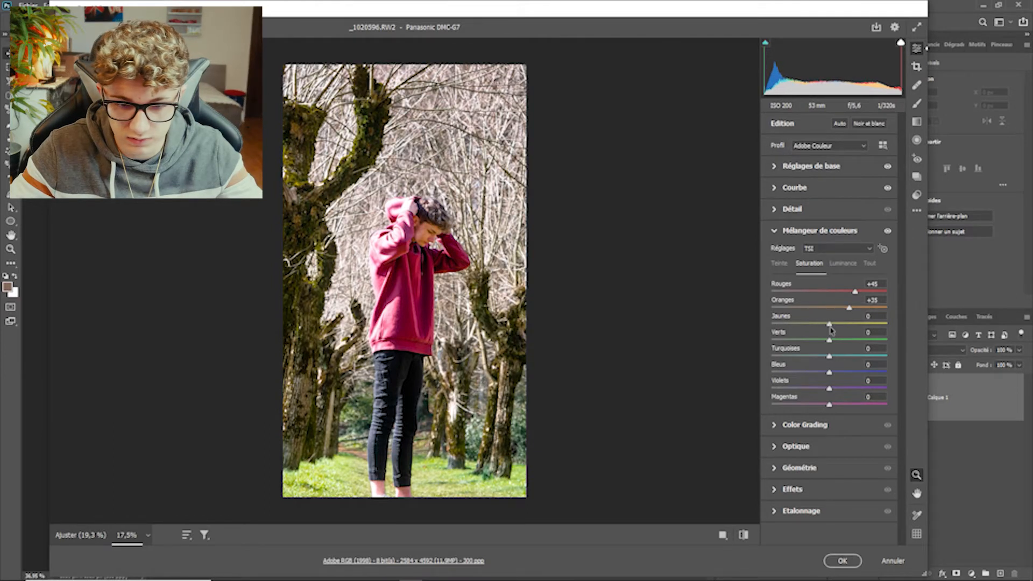
pyautogui.moveTo(832, 329); pyautogui.dragTo(841, 332)
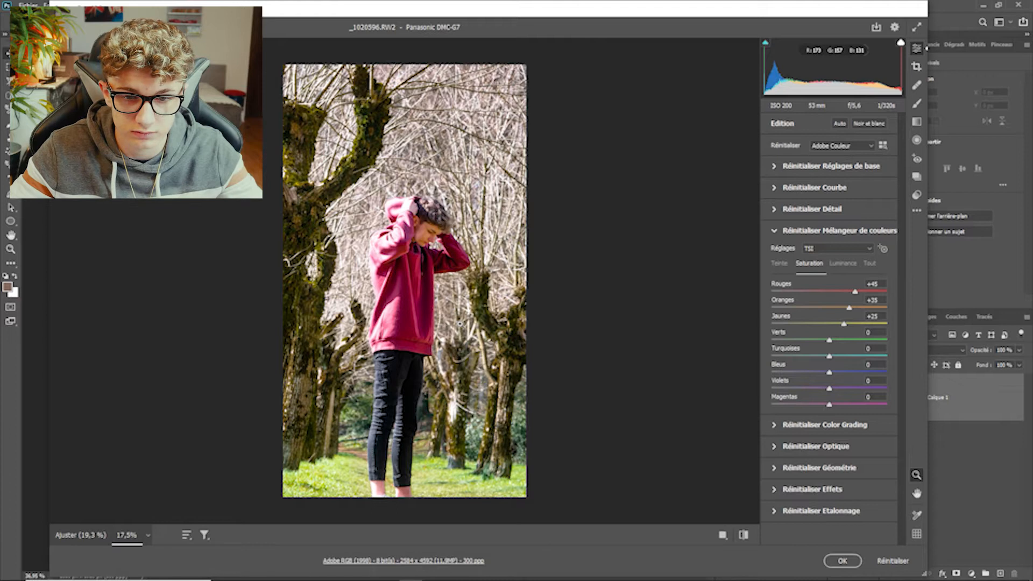
pyautogui.click(743, 535)
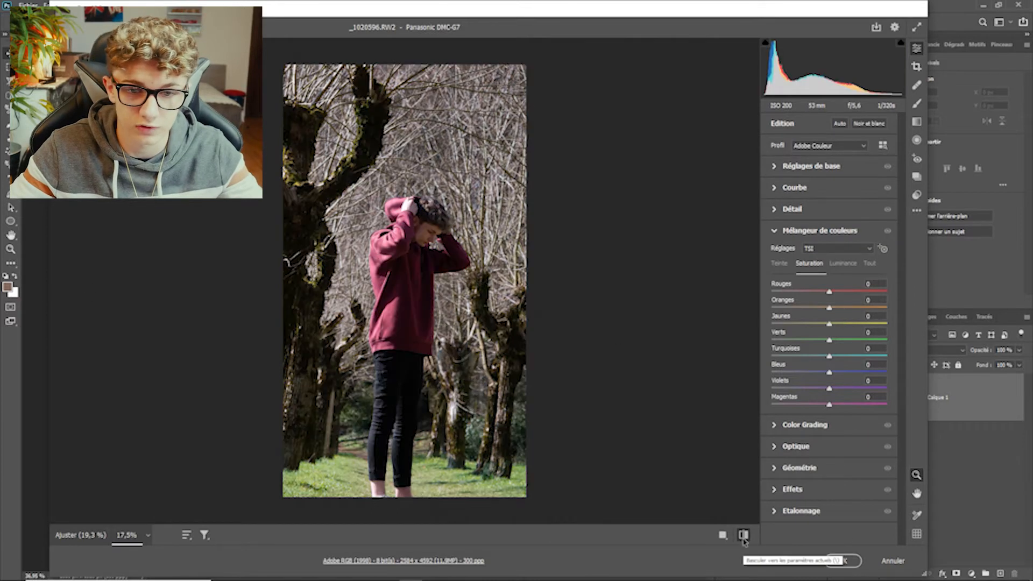
pyautogui.click(744, 535)
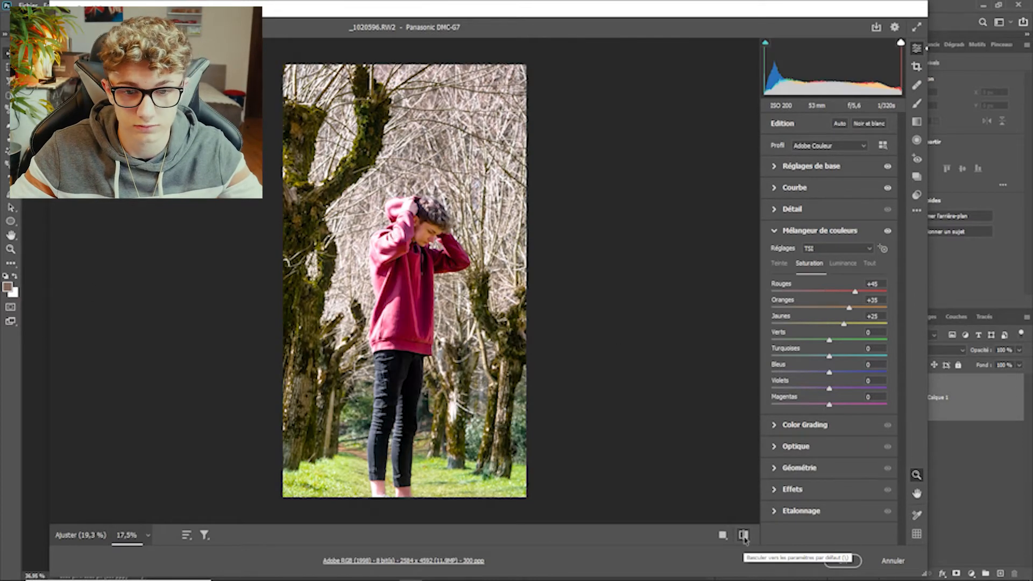
pyautogui.moveTo(829, 339); pyautogui.dragTo(856, 349)
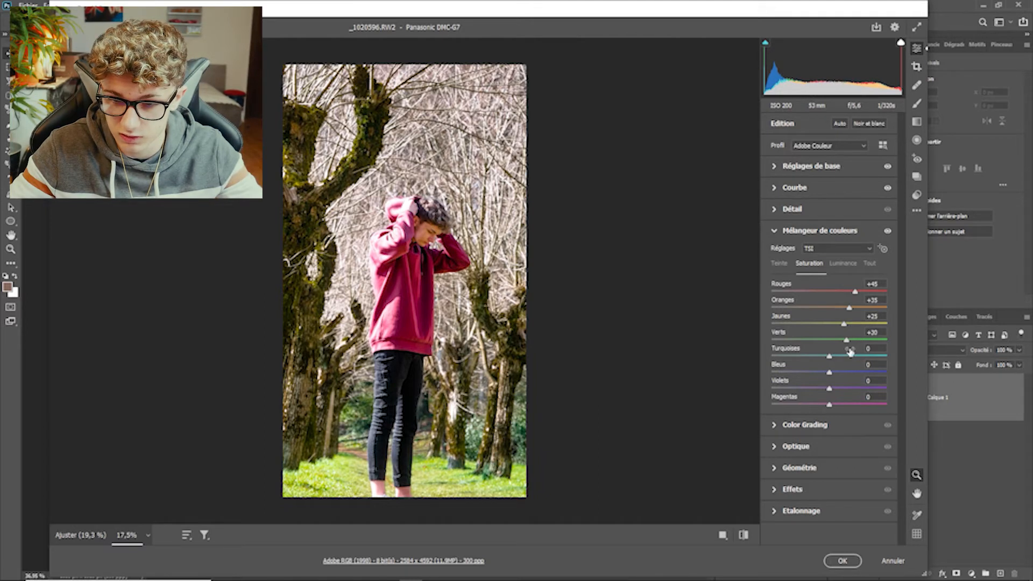
# Try the saturation of the turquoises at +100 and of the violets at +47, returning the turquoises to 0
pyautogui.moveTo(831, 363); pyautogui.dragTo(891, 347)
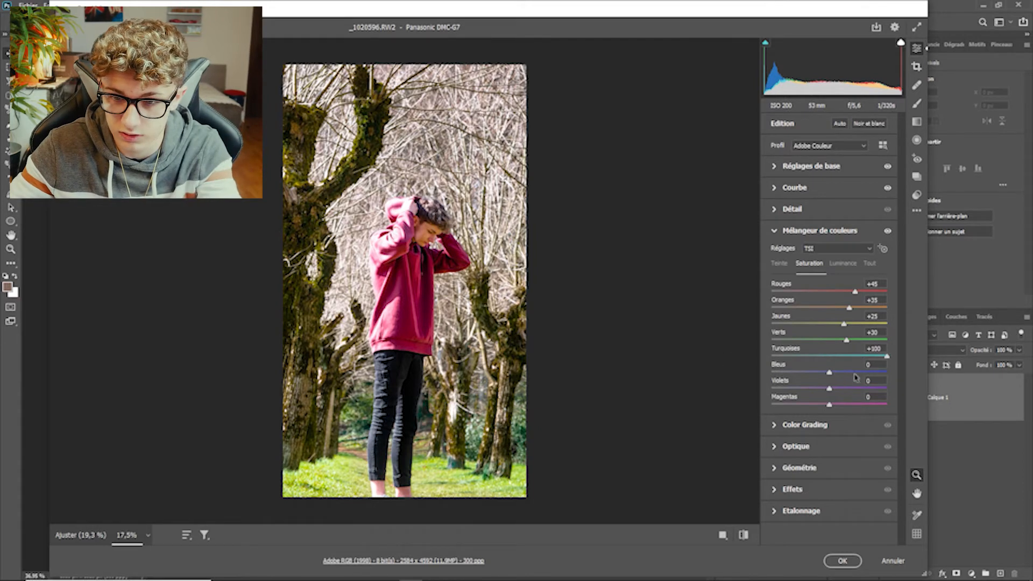
pyautogui.click(878, 350)
pyautogui.write('0')
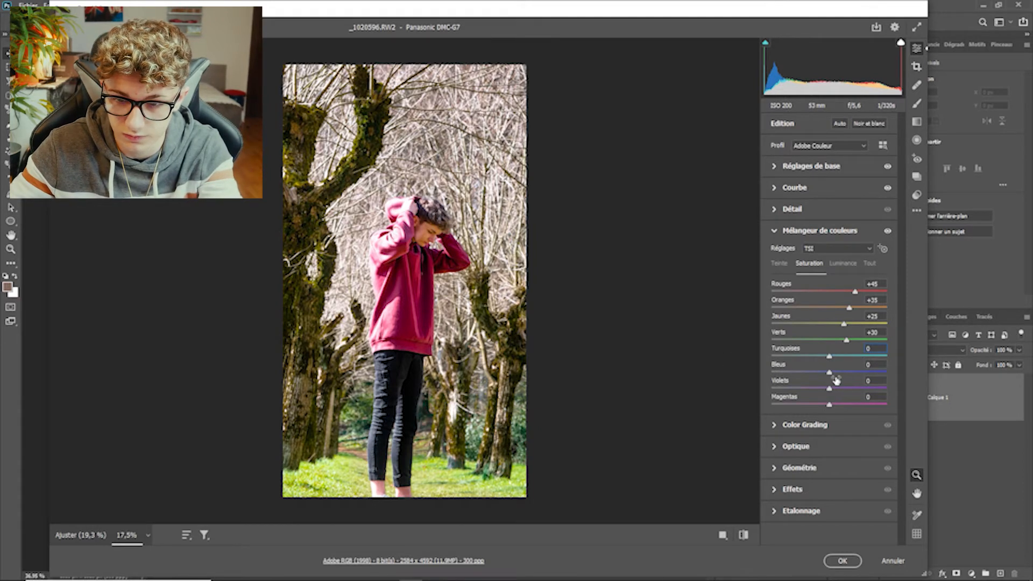
pyautogui.moveTo(830, 372); pyautogui.dragTo(721, 381)
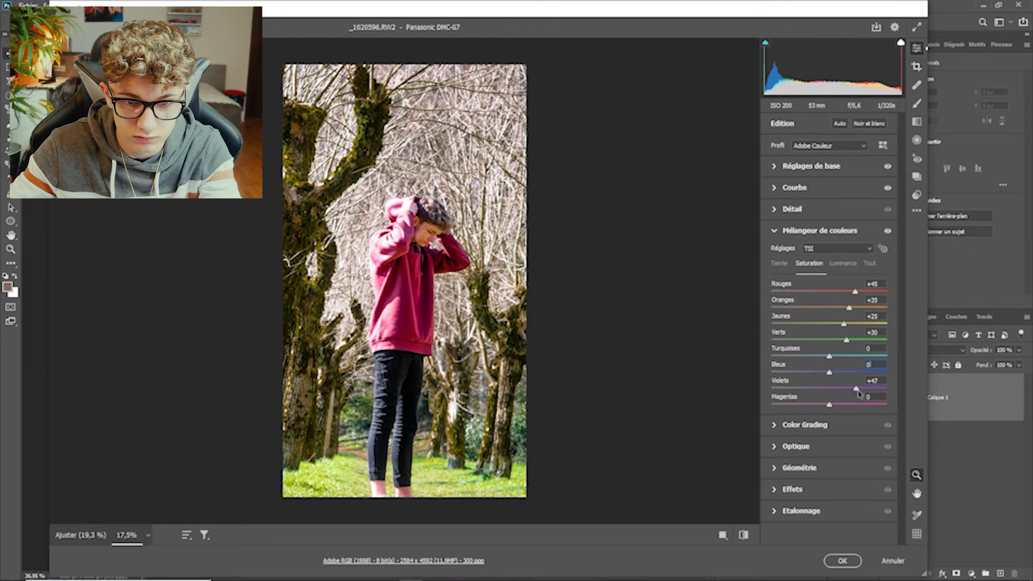
# Raise the saturation of the magentas to +30 and inspect the hoodie and the whole photo
pyautogui.moveTo(831, 408)
pyautogui.mouseDown()
pyautogui.moveTo(800, 404)
pyautogui.moveTo(850, 401)
pyautogui.mouseUp()
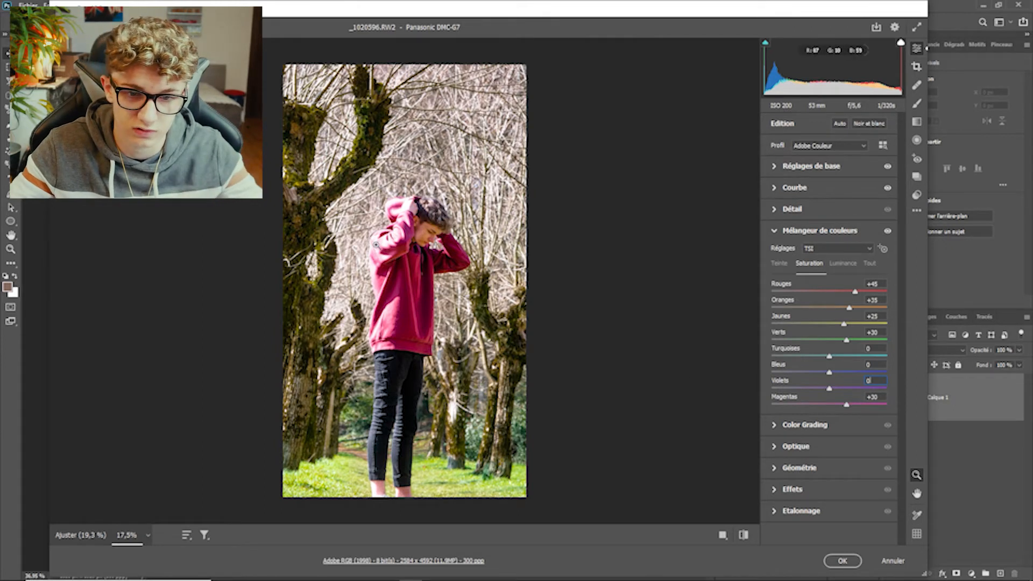
pyautogui.scroll(-1, 373, 266)
pyautogui.scroll(6, 374, 266)
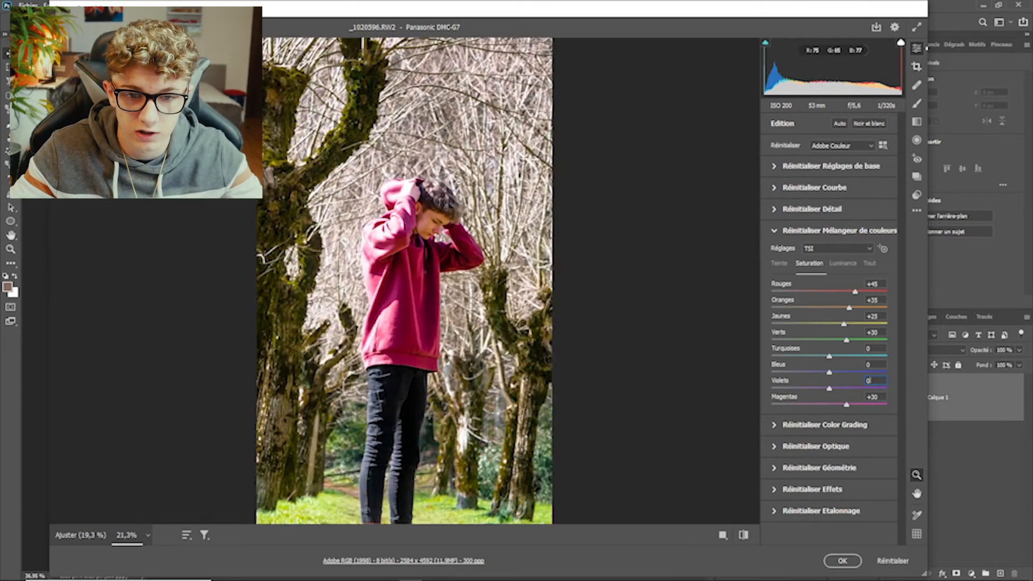
pyautogui.scroll(-5, 501, 253)
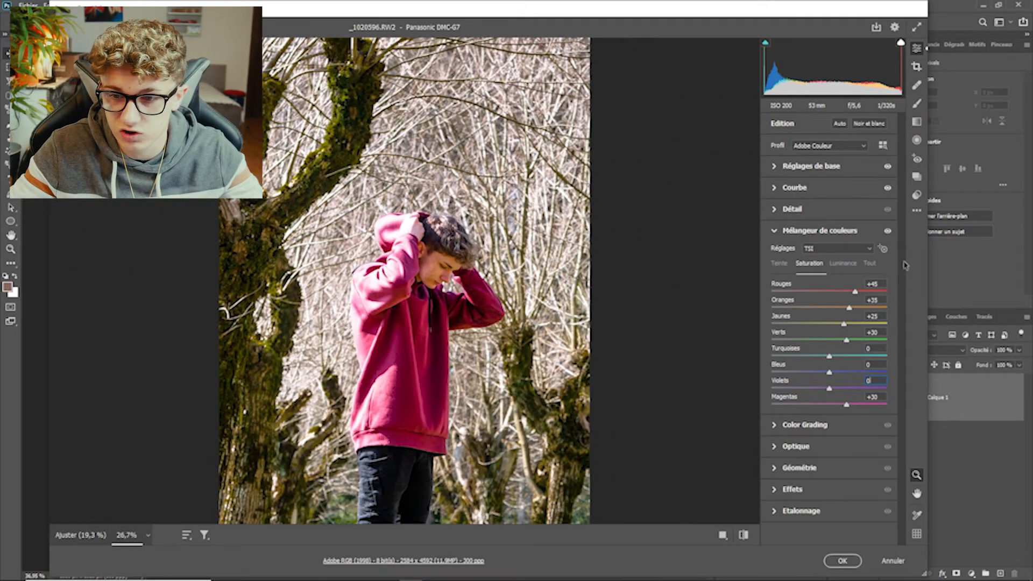
# Review the hue and saturation values of the color mixer, the whole photo, and the Optics (Optique) and Geometry (Géométrie) settings
pyautogui.click(781, 264)
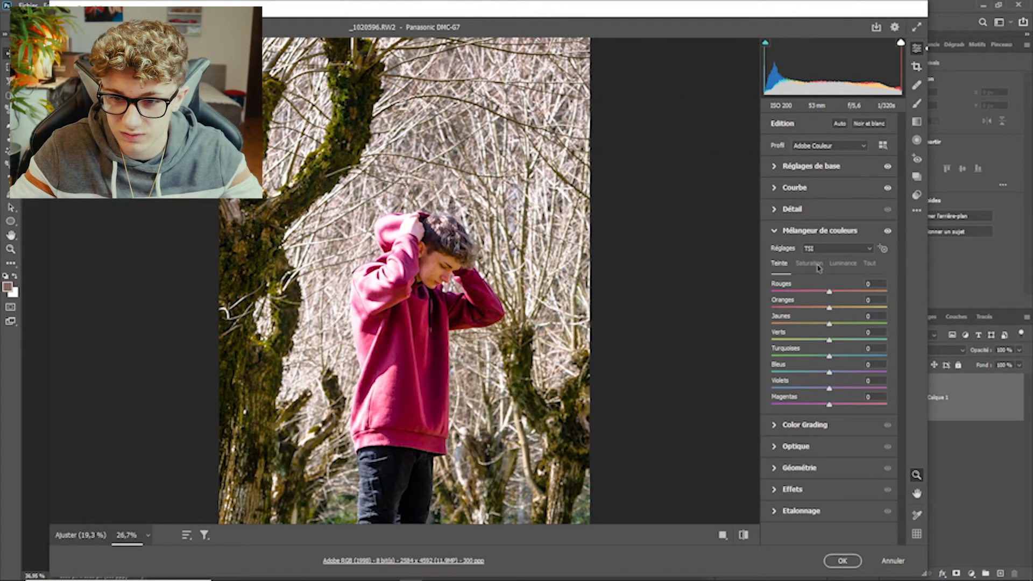
pyautogui.click(807, 265)
pyautogui.scroll(-7, 420, 296)
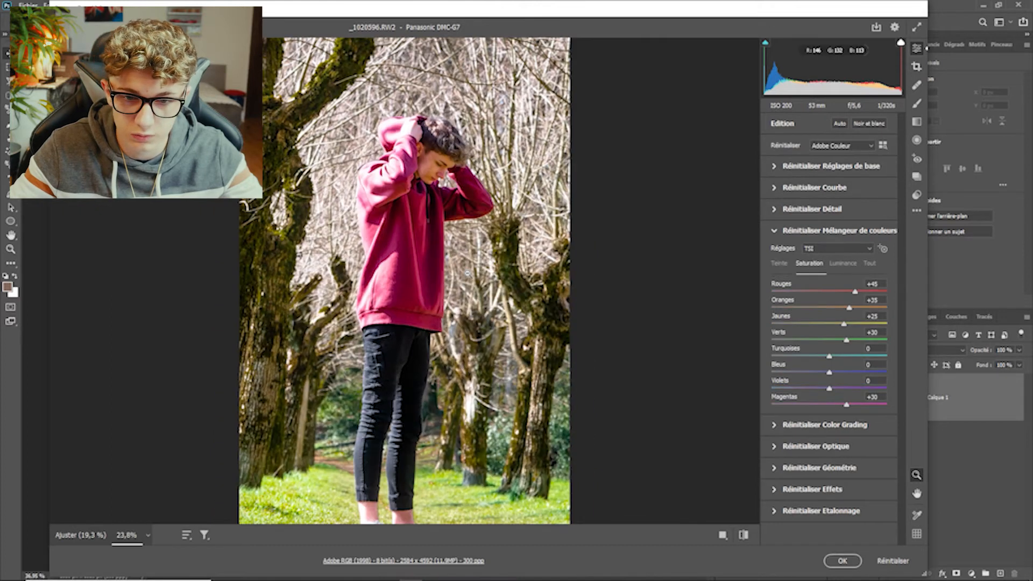
pyautogui.scroll(4, 417, 296)
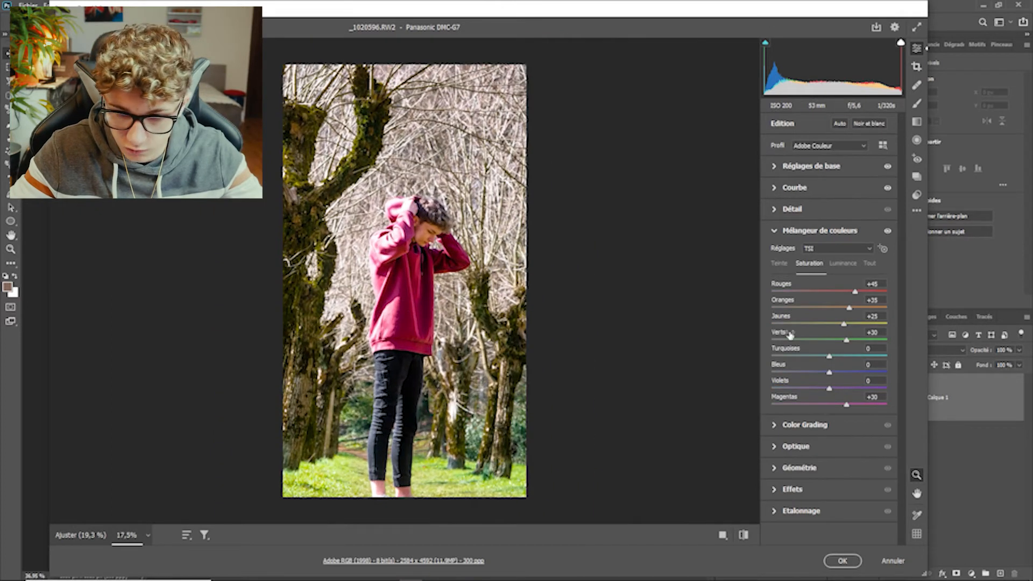
pyautogui.click(798, 431)
pyautogui.scroll(-1, 805, 437)
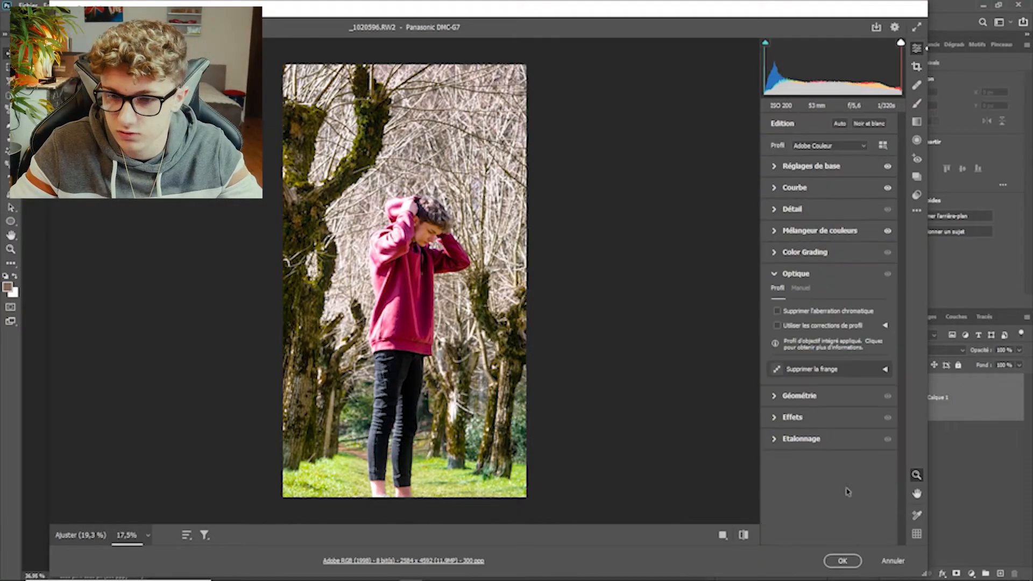
pyautogui.click(802, 396)
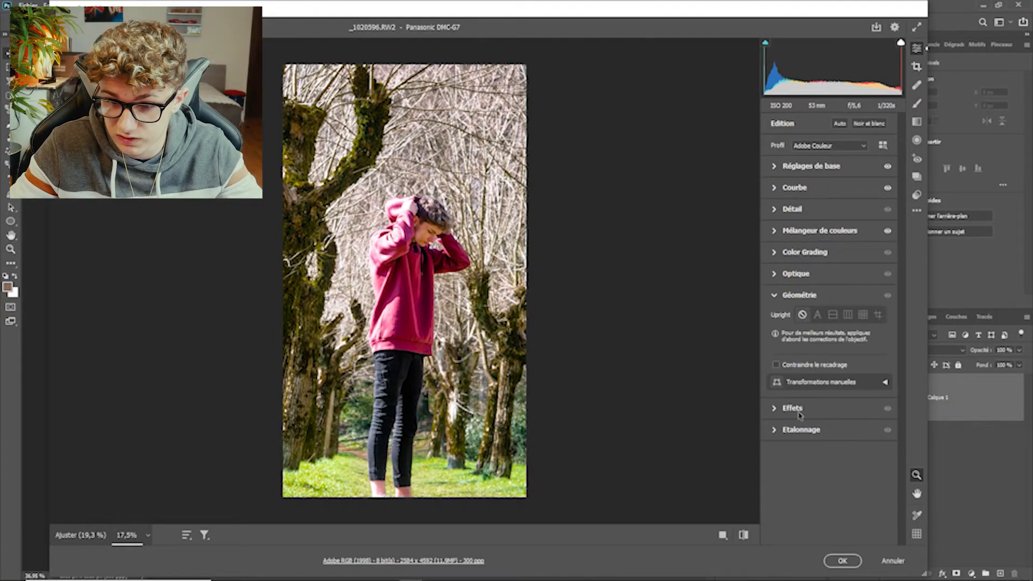
# Try a dark vignette of -41 in the effects and return the vignetting (Vignetage) to 0
pyautogui.click(799, 410)
pyautogui.moveTo(830, 367); pyautogui.dragTo(807, 335)
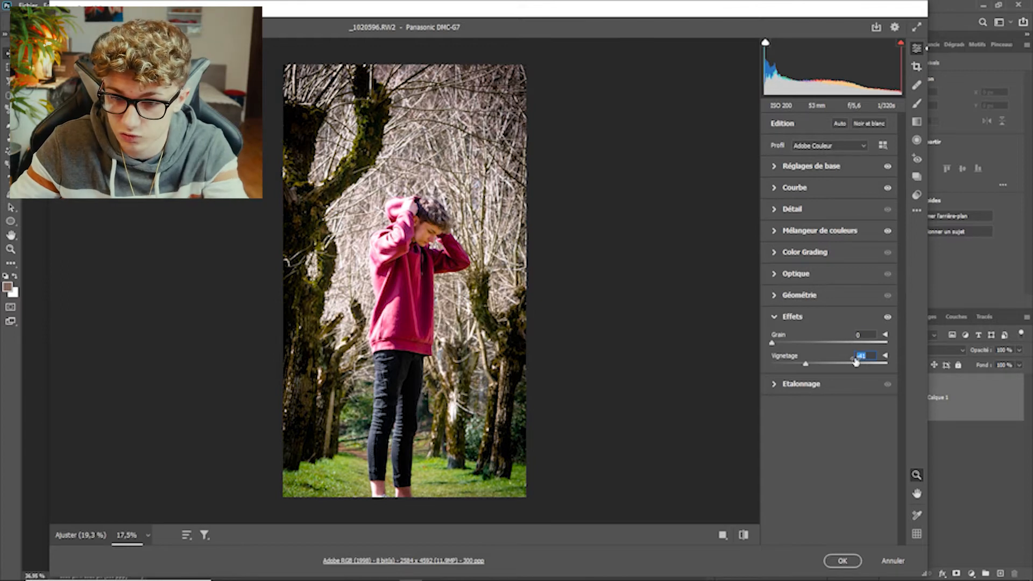
pyautogui.write('0')
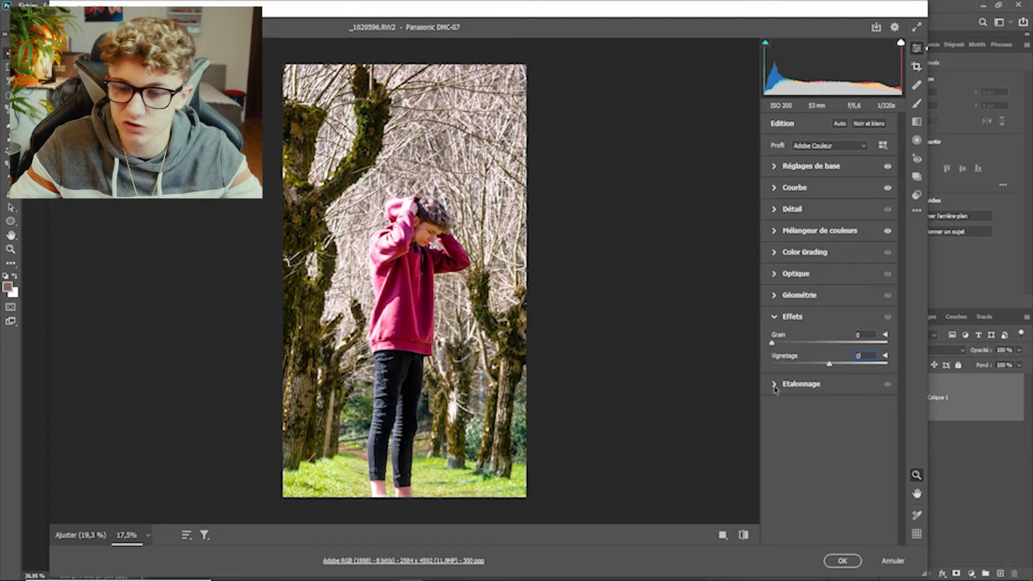
# In the calibration (Etalonnage), set the blue primary hue to -35 and the green primary to hue +50 and saturation +39
pyautogui.click(774, 385)
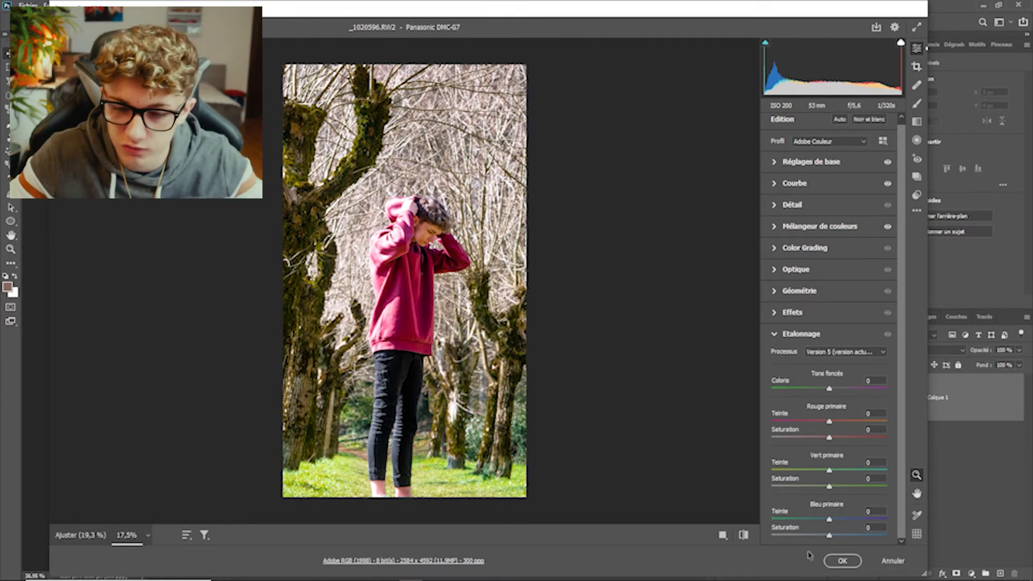
pyautogui.moveTo(831, 522); pyautogui.dragTo(815, 509)
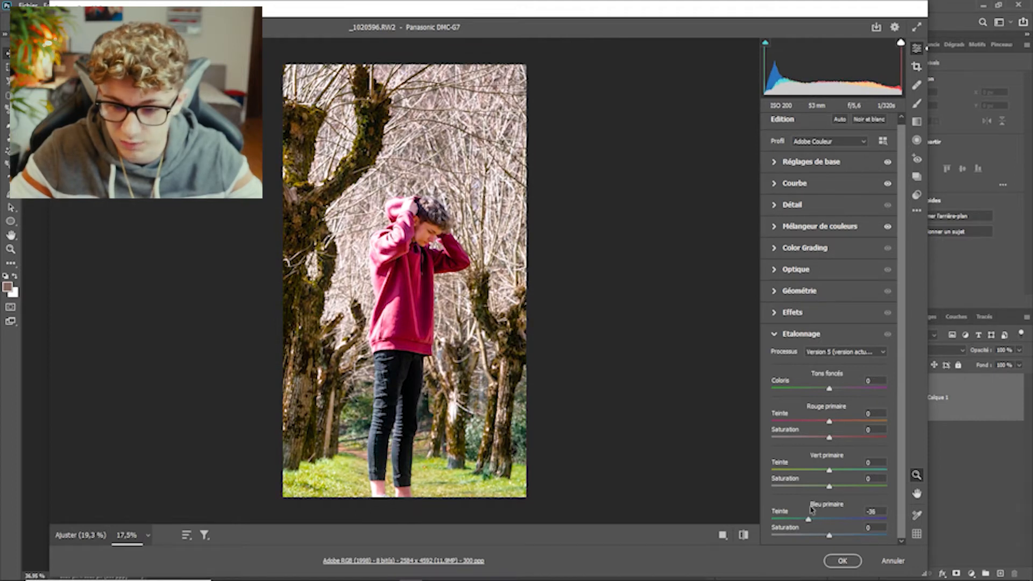
pyautogui.write('5')
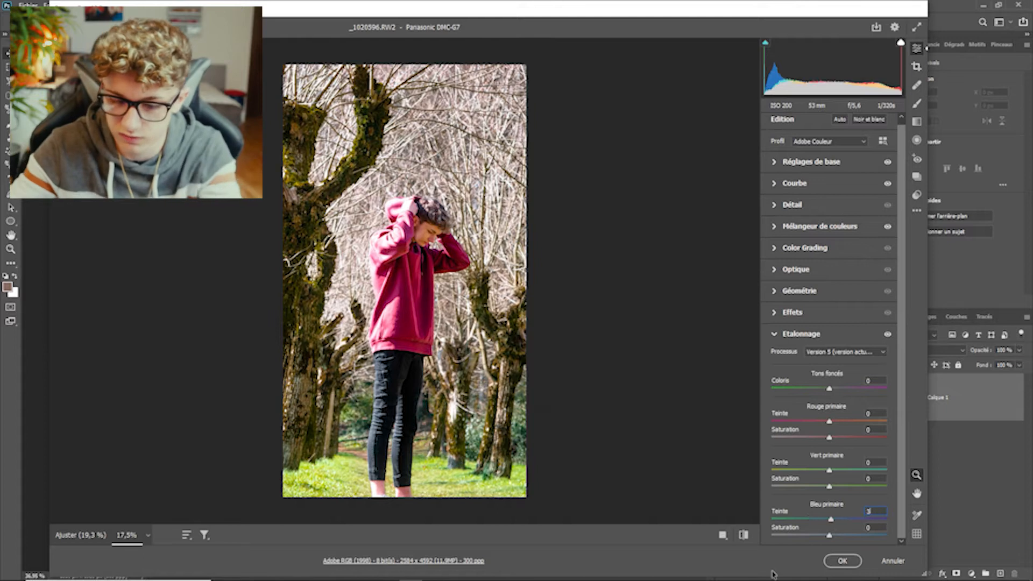
pyautogui.write('-35')
pyautogui.press('Return')
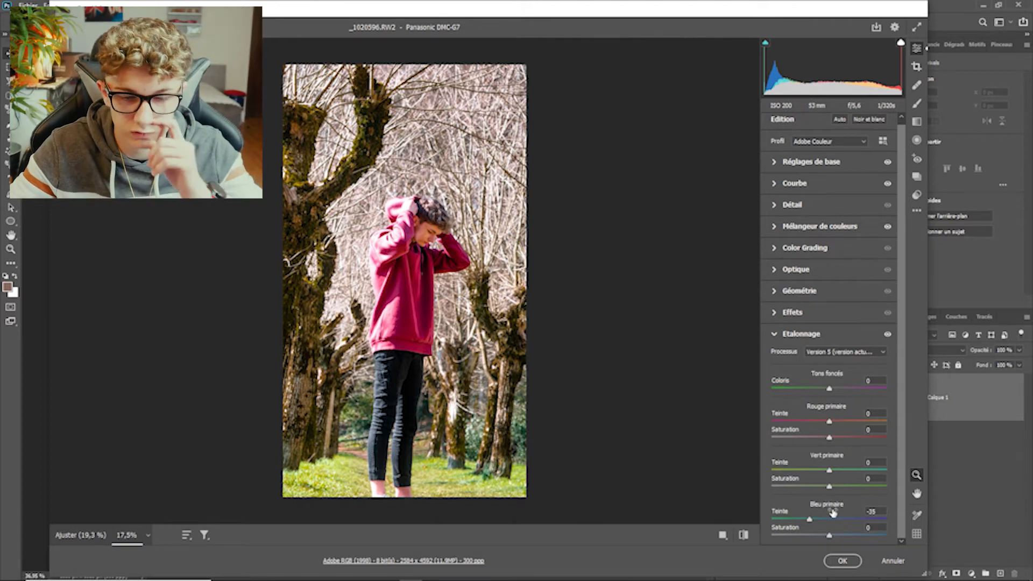
pyautogui.moveTo(830, 489); pyautogui.dragTo(858, 470)
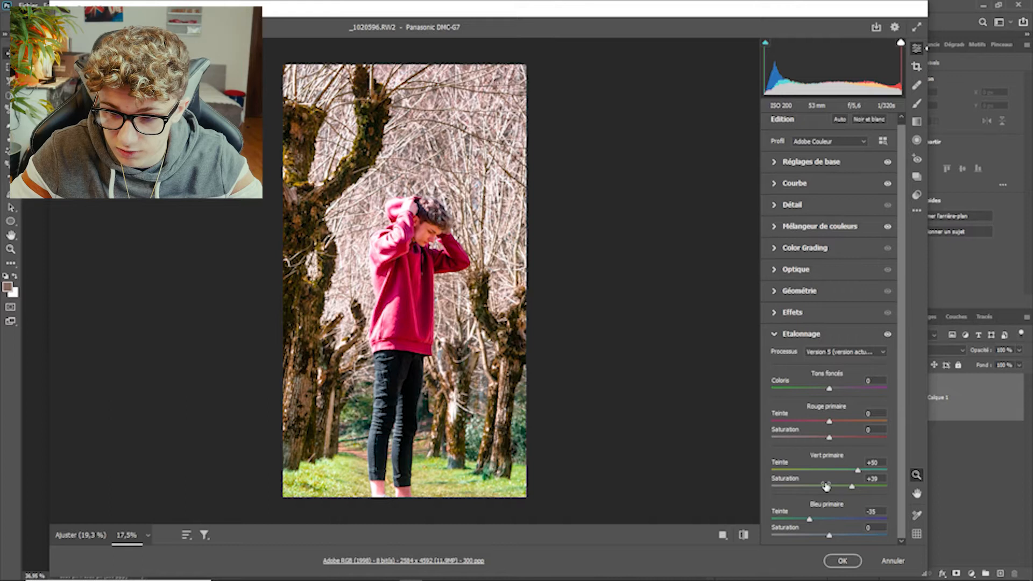
# Set the red primary to saturation +15 and hue +15, and the calibration tint of the dark tones to -10
pyautogui.moveTo(831, 439)
pyautogui.mouseDown()
pyautogui.moveTo(875, 442)
pyautogui.moveTo(842, 443)
pyautogui.mouseUp()
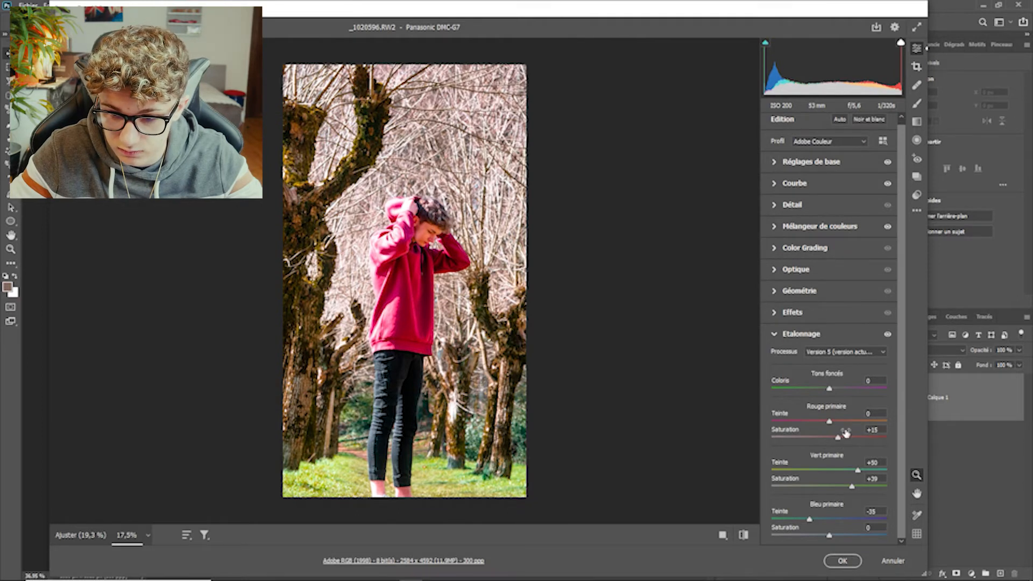
pyautogui.moveTo(831, 426)
pyautogui.mouseDown()
pyautogui.moveTo(853, 423)
pyautogui.moveTo(797, 425)
pyautogui.moveTo(858, 427)
pyautogui.moveTo(843, 428)
pyautogui.mouseUp()
pyautogui.moveTo(832, 391)
pyautogui.mouseDown()
pyautogui.moveTo(814, 391)
pyautogui.moveTo(826, 390)
pyautogui.mouseUp()
pyautogui.scroll(5, 818, 395)
pyautogui.scroll(-4, 818, 395)
pyautogui.scroll(-1, 821, 390)
pyautogui.scroll(-1, 826, 391)
pyautogui.scroll(1, 825, 391)
pyautogui.moveTo(830, 536)
pyautogui.mouseDown()
pyautogui.moveTo(839, 537)
pyautogui.moveTo(831, 537)
pyautogui.mouseUp()
# Refine the calibration to green saturation +50, red hue +18, red saturation +16 and blue hue -70
pyautogui.moveTo(853, 487)
pyautogui.mouseDown()
pyautogui.moveTo(811, 488)
pyautogui.moveTo(861, 487)
pyautogui.mouseUp()
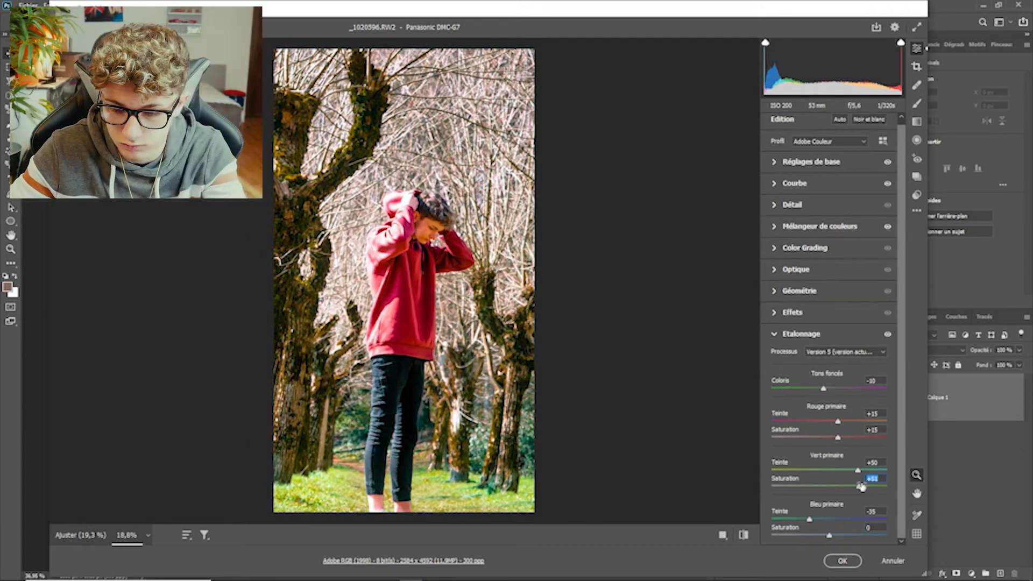
pyautogui.moveTo(841, 426)
pyautogui.mouseDown()
pyautogui.moveTo(826, 425)
pyautogui.moveTo(842, 426)
pyautogui.mouseUp()
pyautogui.scroll(-1, 842, 426)
pyautogui.scroll(3, 842, 425)
pyautogui.scroll(-2, 843, 426)
pyautogui.moveTo(811, 520)
pyautogui.mouseDown()
pyautogui.moveTo(782, 514)
pyautogui.moveTo(793, 513)
pyautogui.mouseUp()
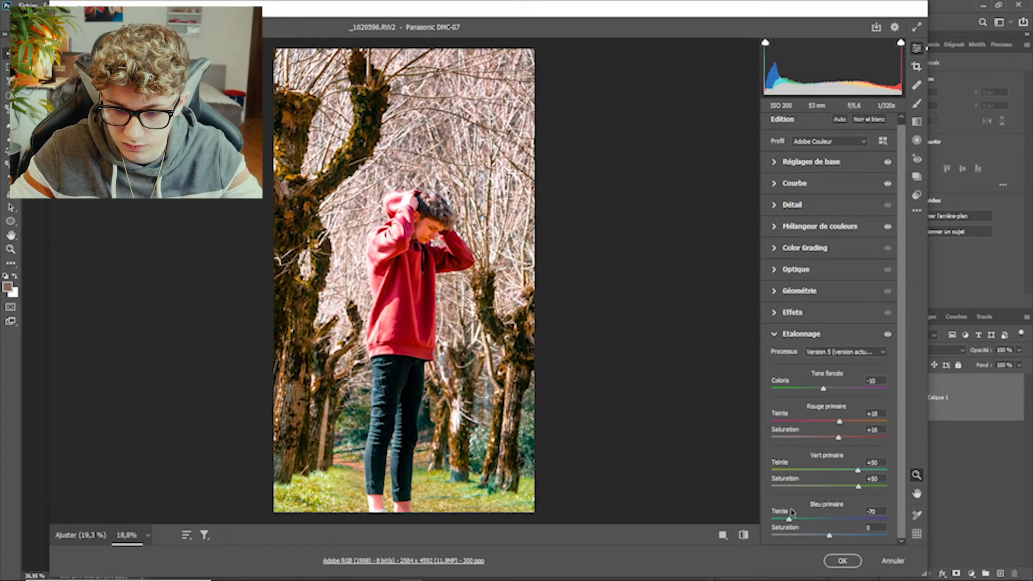
# Compare the retouched photo with the default settings several times and inspect the face, hoodie and whole picture up close
pyautogui.scroll(-1, 796, 513)
pyautogui.scroll(3, 795, 513)
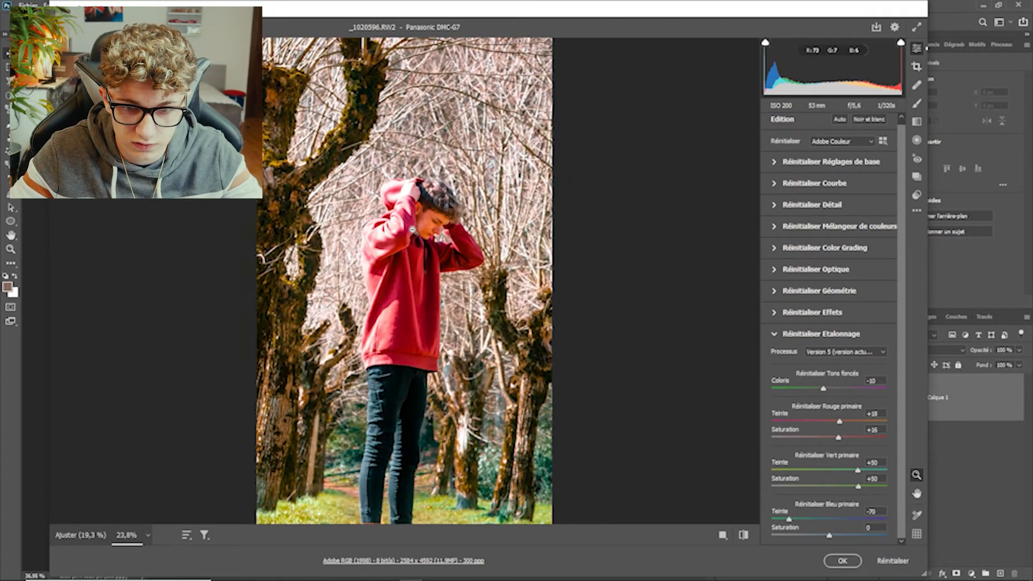
pyautogui.scroll(-2, 429, 171)
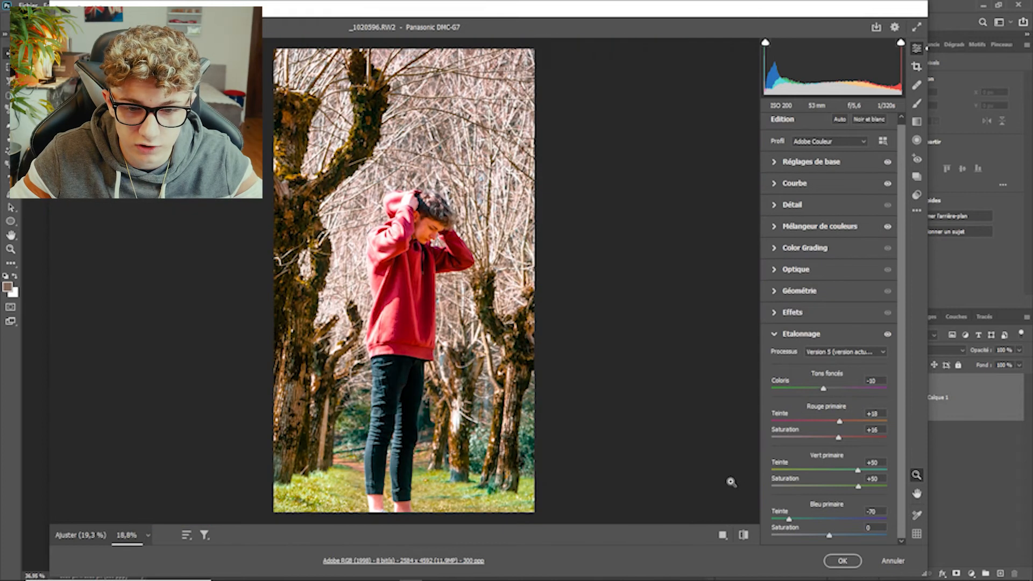
pyautogui.click(744, 535)
pyautogui.click(744, 534)
pyautogui.click(744, 535)
pyautogui.click(745, 535)
pyautogui.click(744, 536)
pyautogui.click(745, 536)
pyautogui.scroll(4, 568, 164)
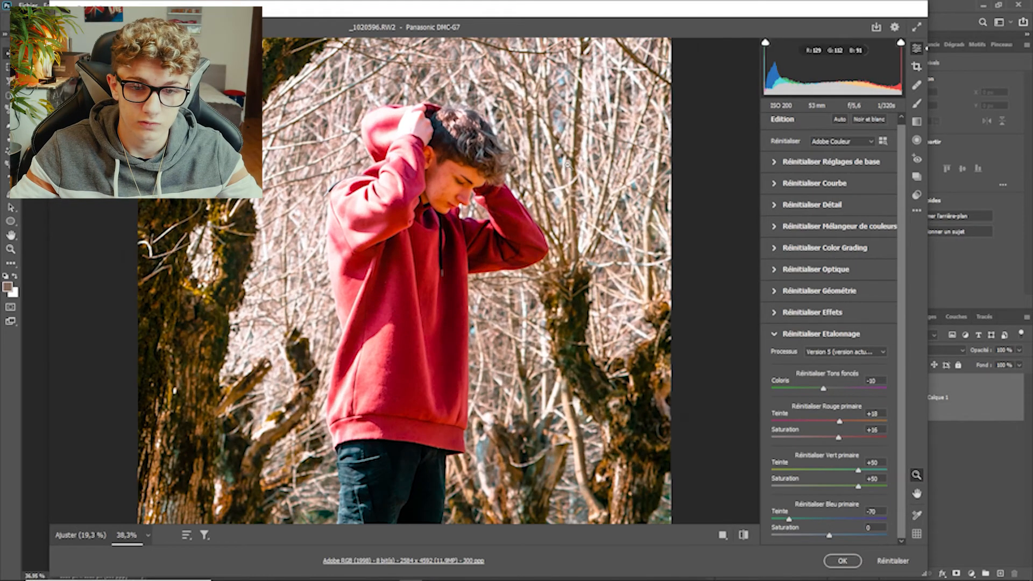
pyautogui.scroll(4, 568, 164)
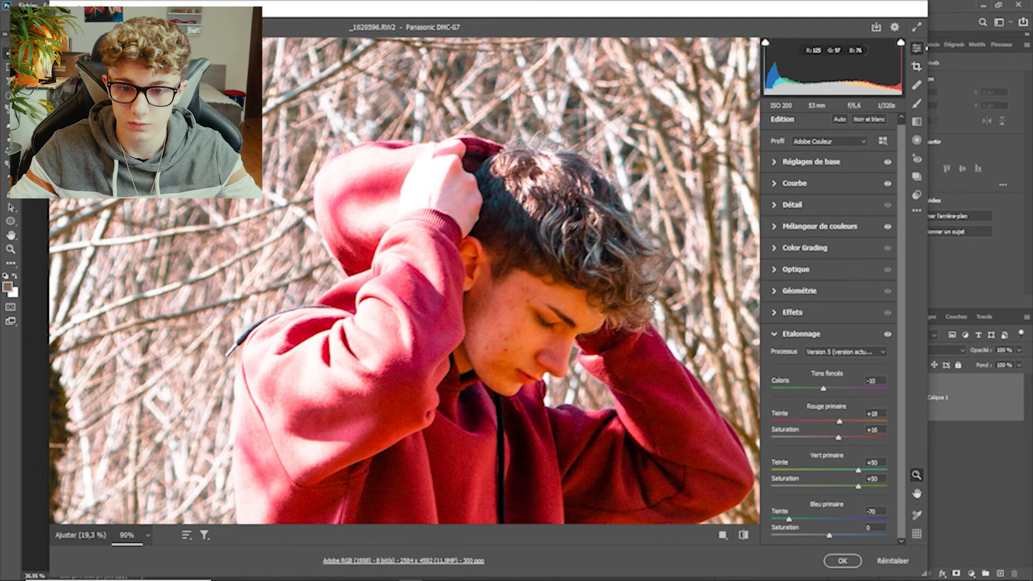
pyautogui.scroll(-1, 650, 299)
pyautogui.scroll(2, 651, 300)
pyautogui.click(744, 535)
pyautogui.click(745, 534)
pyautogui.scroll(-8, 584, 339)
pyautogui.scroll(5, 612, 320)
pyautogui.scroll(-5, 611, 320)
pyautogui.scroll(-2, 677, 337)
pyautogui.scroll(5, 678, 337)
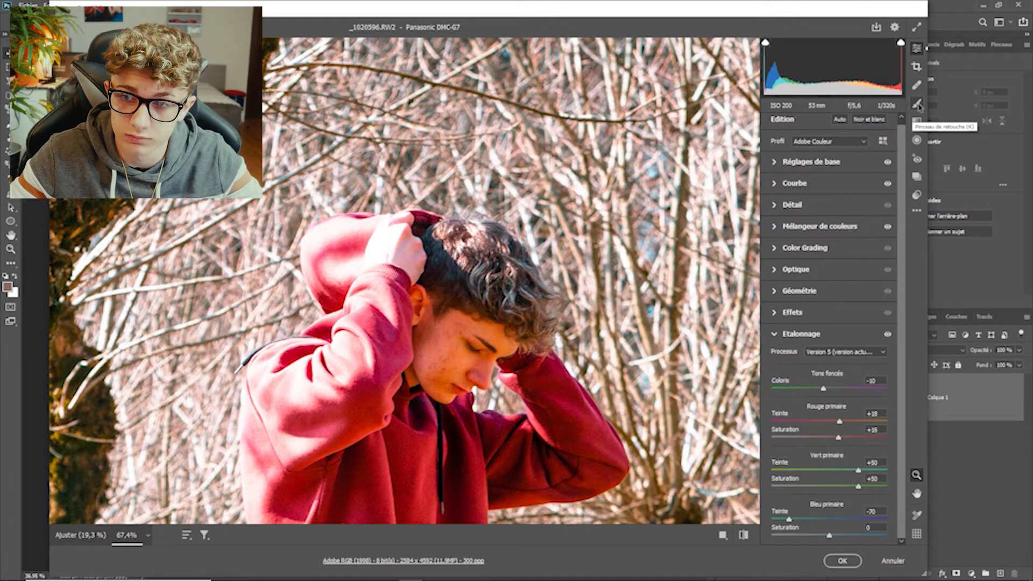
# Activate the adjustment brush and reset its shadows (Tons foncés) to 0
pyautogui.click(917, 104)
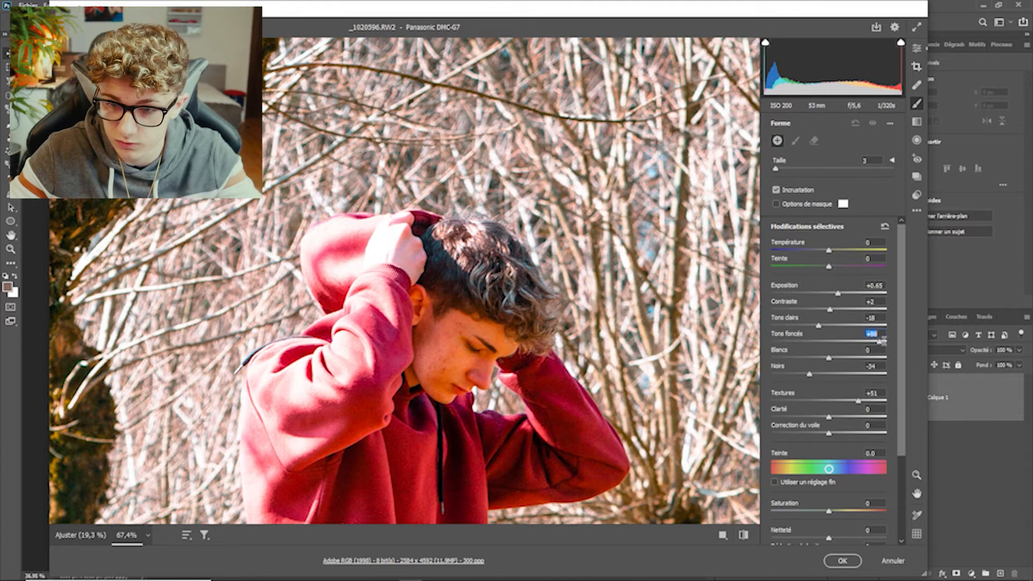
pyautogui.write('0')
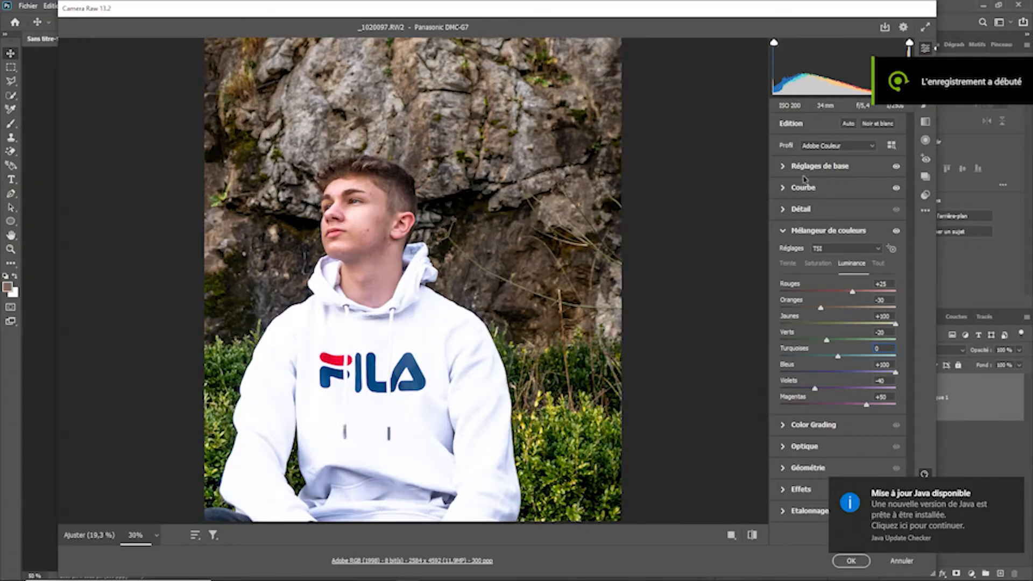
# Review the white-hoodie portrait's basic adjustments, tone curve and color luminance, comparing the photo with its default settings
pyautogui.click(807, 170)
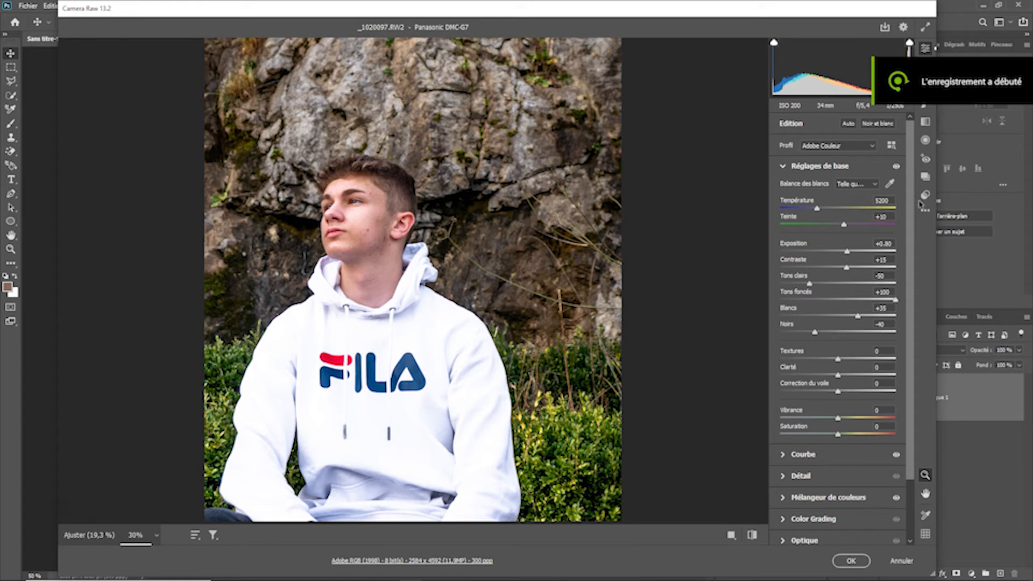
pyautogui.click(750, 534)
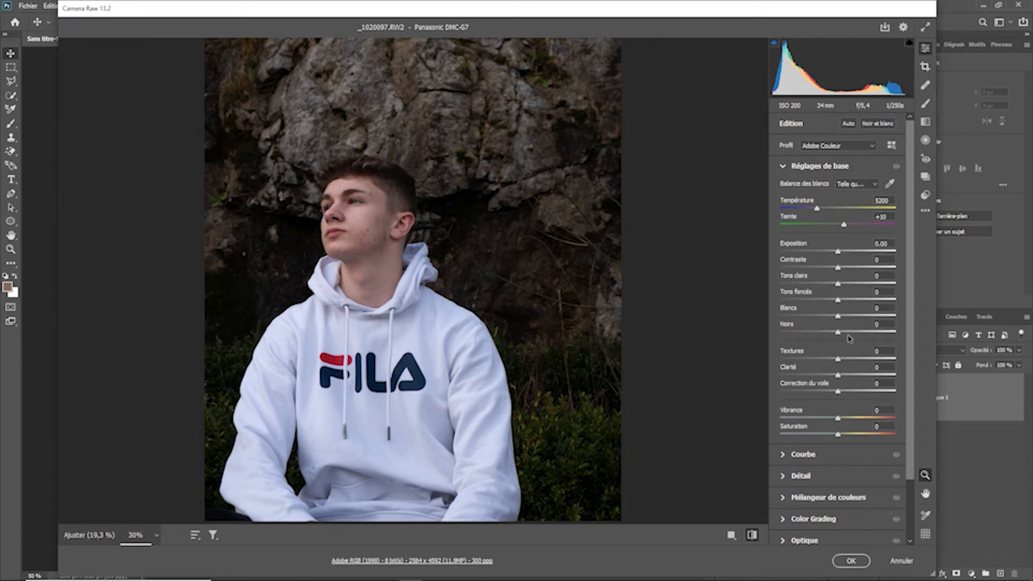
pyautogui.click(753, 535)
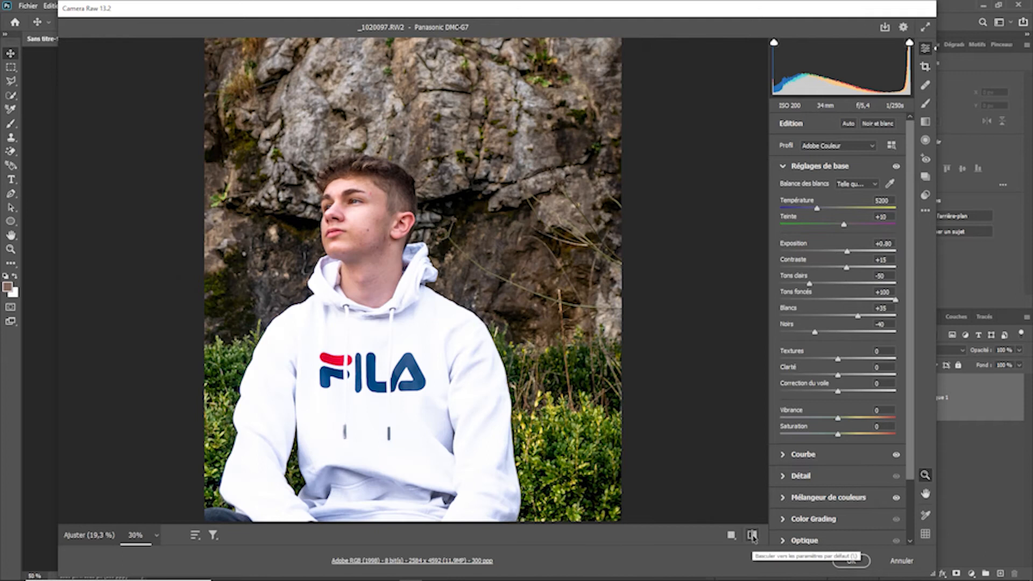
pyautogui.scroll(-2, 829, 452)
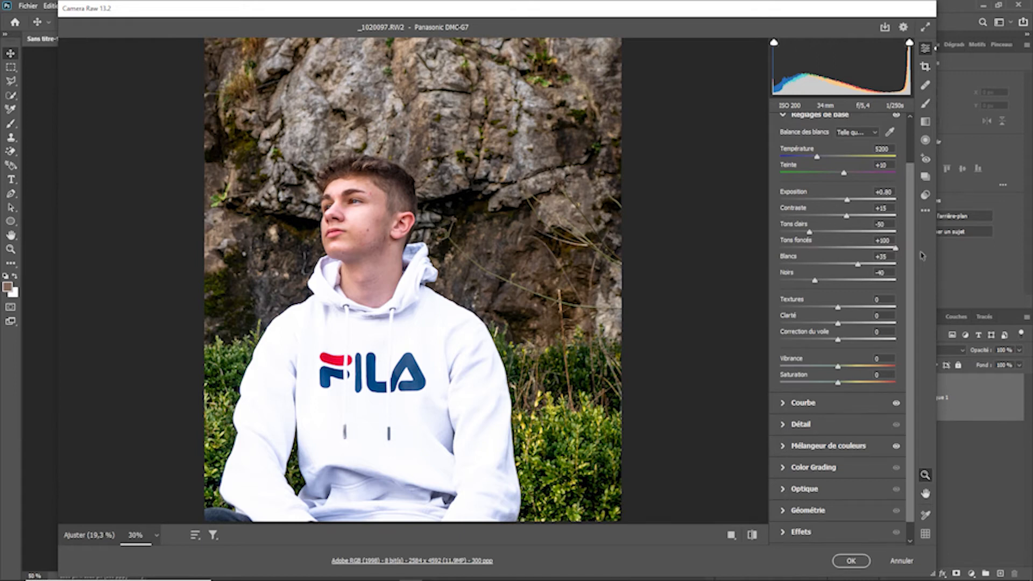
pyautogui.click(804, 403)
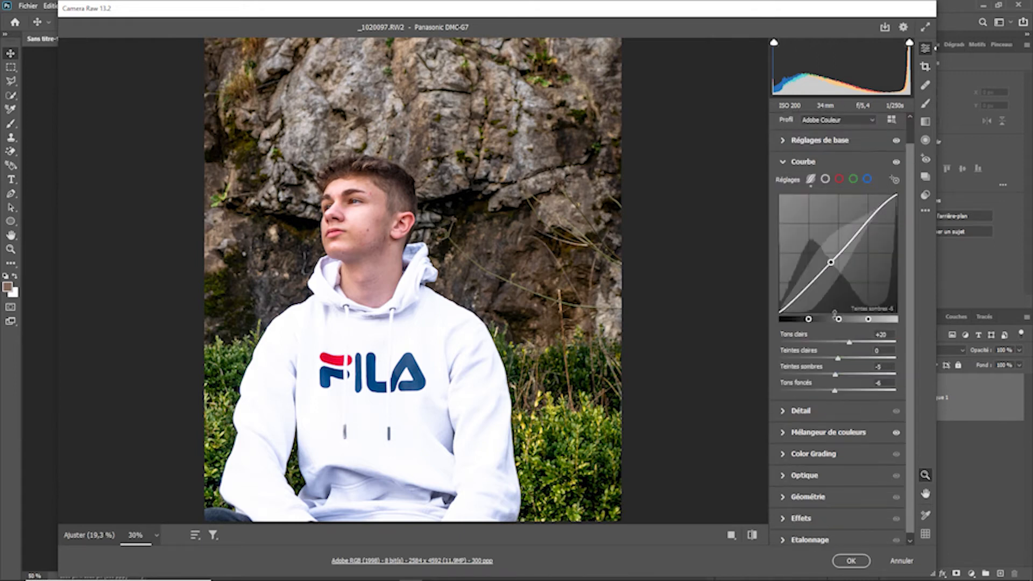
pyautogui.click(829, 412)
pyautogui.click(853, 337)
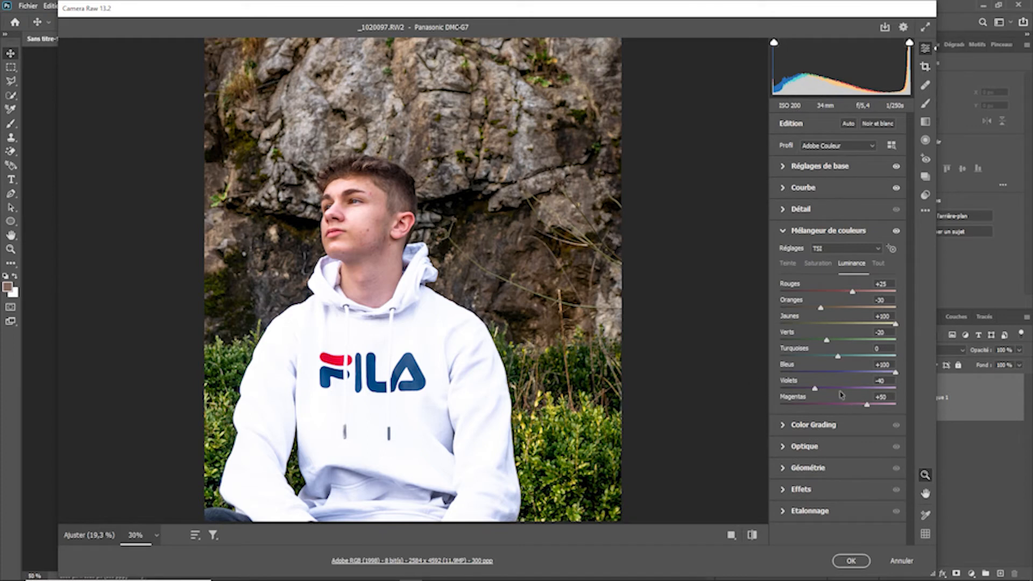
# Calibrate the white-hoodie portrait with blue hue -50, green hue and saturation +25 and red hue +12, and compare with the defaults
pyautogui.click(810, 511)
pyautogui.moveTo(838, 518); pyautogui.dragTo(808, 517)
pyautogui.moveTo(838, 486)
pyautogui.mouseDown()
pyautogui.moveTo(864, 487)
pyautogui.moveTo(751, 473)
pyautogui.moveTo(861, 474)
pyautogui.moveTo(809, 487)
pyautogui.moveTo(852, 487)
pyautogui.mouseUp()
pyautogui.moveTo(838, 421)
pyautogui.mouseDown()
pyautogui.moveTo(802, 422)
pyautogui.moveTo(845, 423)
pyautogui.mouseUp()
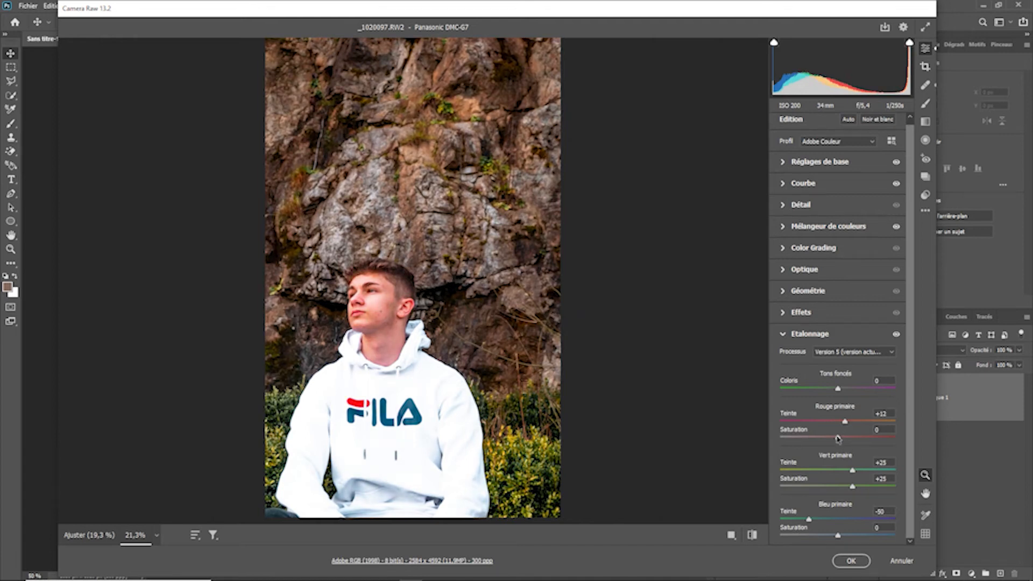
pyautogui.click(753, 537)
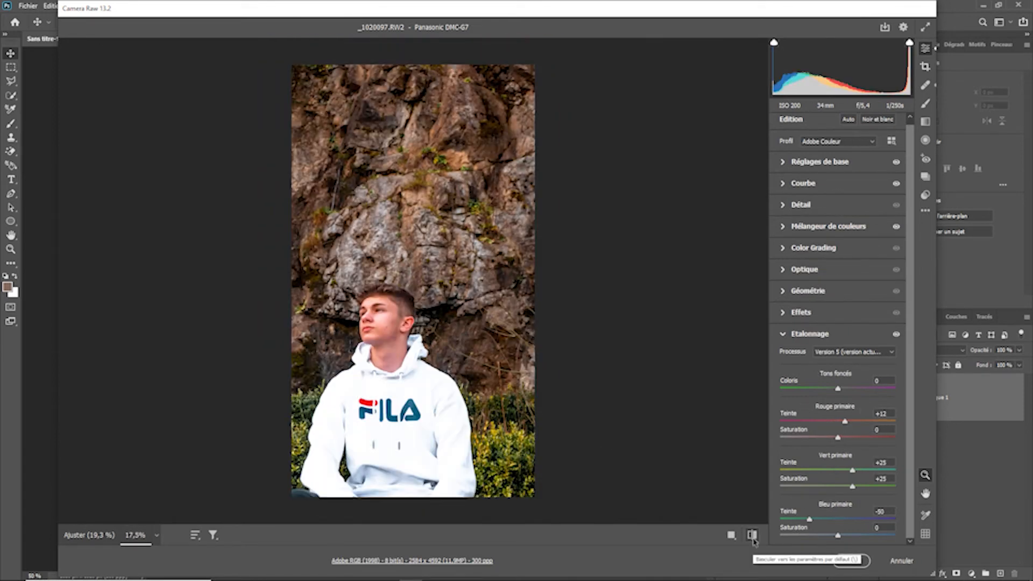
# Set the calibration tint of the dark tones to -12 and the blue primary saturation to +10, and inspect the photo
pyautogui.moveTo(838, 388); pyautogui.dragTo(831, 388)
pyautogui.scroll(-2, 538, 371)
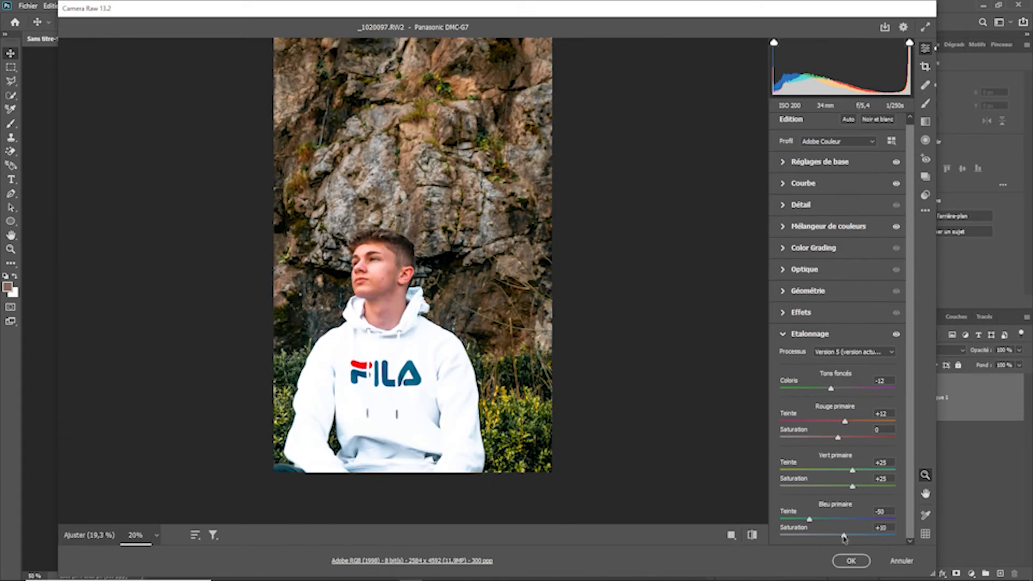
pyautogui.moveTo(844, 537); pyautogui.dragTo(844, 537)
pyautogui.scroll(-1, 657, 394)
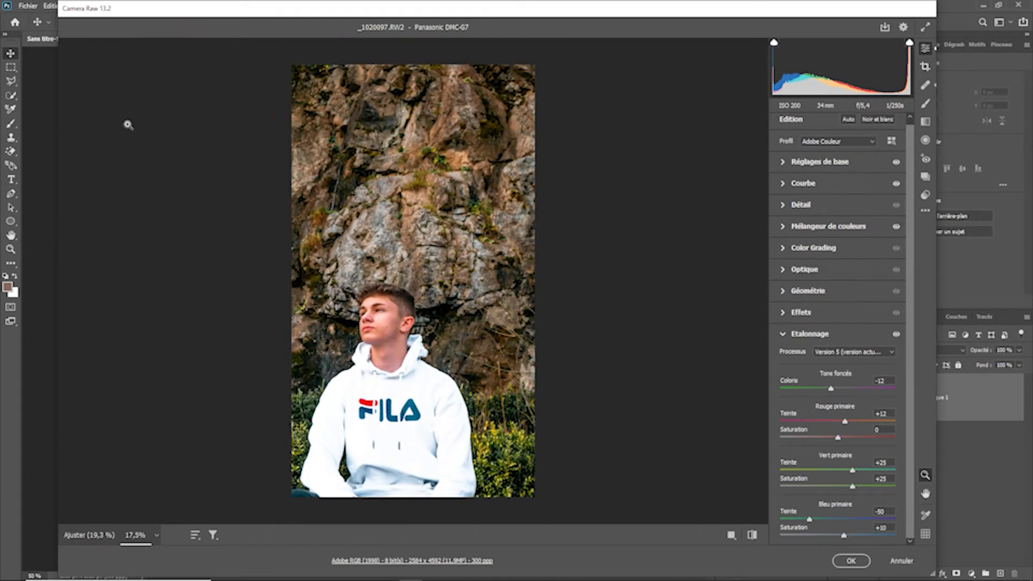
pyautogui.scroll(6, 187, 295)
pyautogui.scroll(-6, 259, 248)
pyautogui.scroll(4, 277, 202)
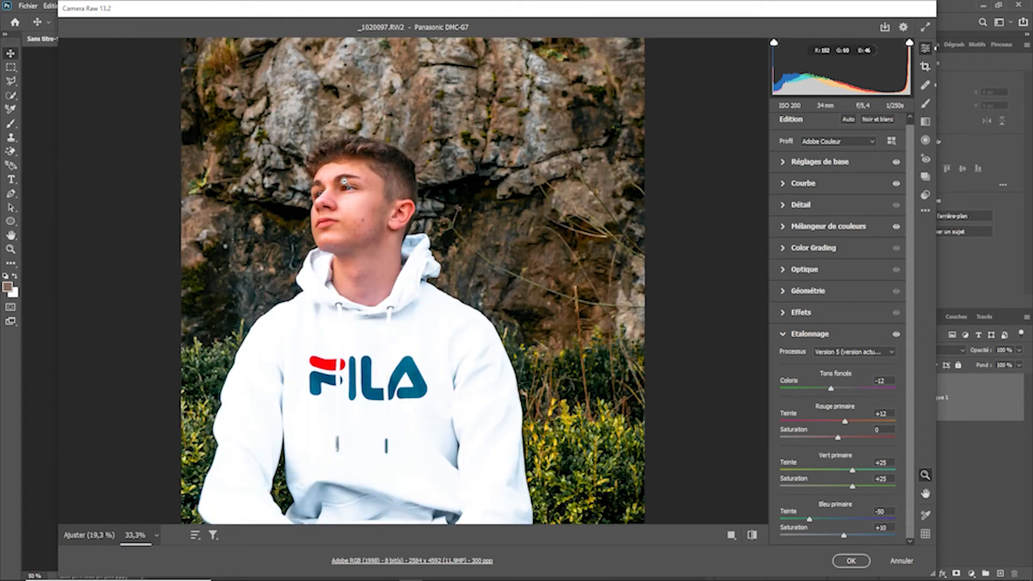
# Review the adjustment brush's selective settings and the white-hoodie portrait's basic adjustments, and examine the whole photo
pyautogui.click(926, 103)
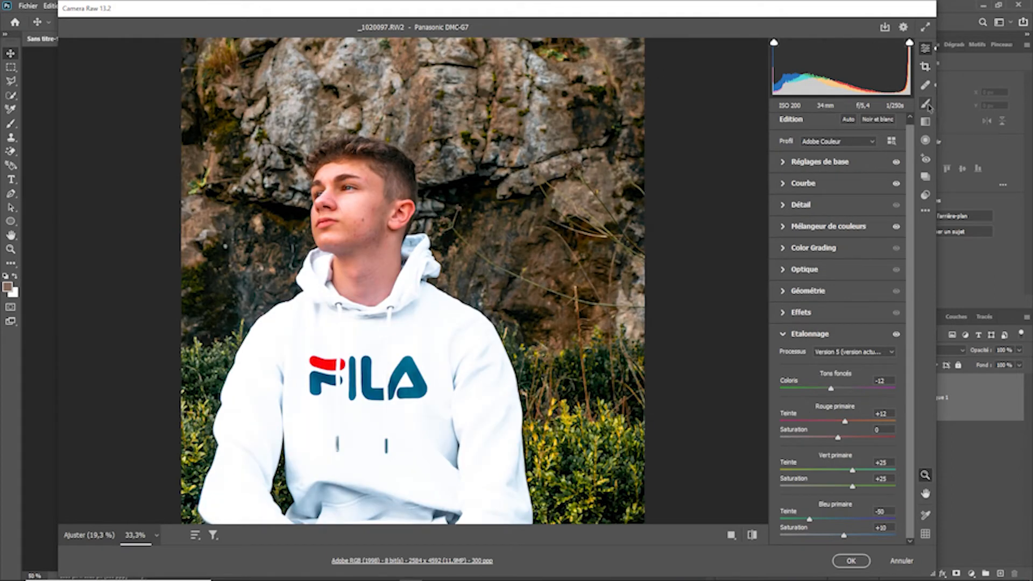
pyautogui.scroll(7, 364, 209)
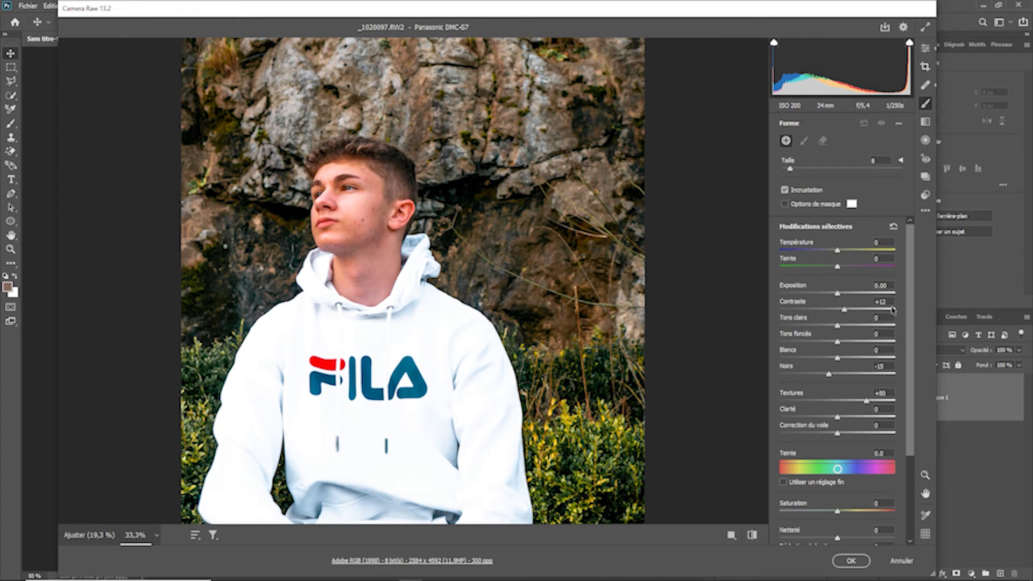
pyautogui.click(925, 48)
pyautogui.click(805, 163)
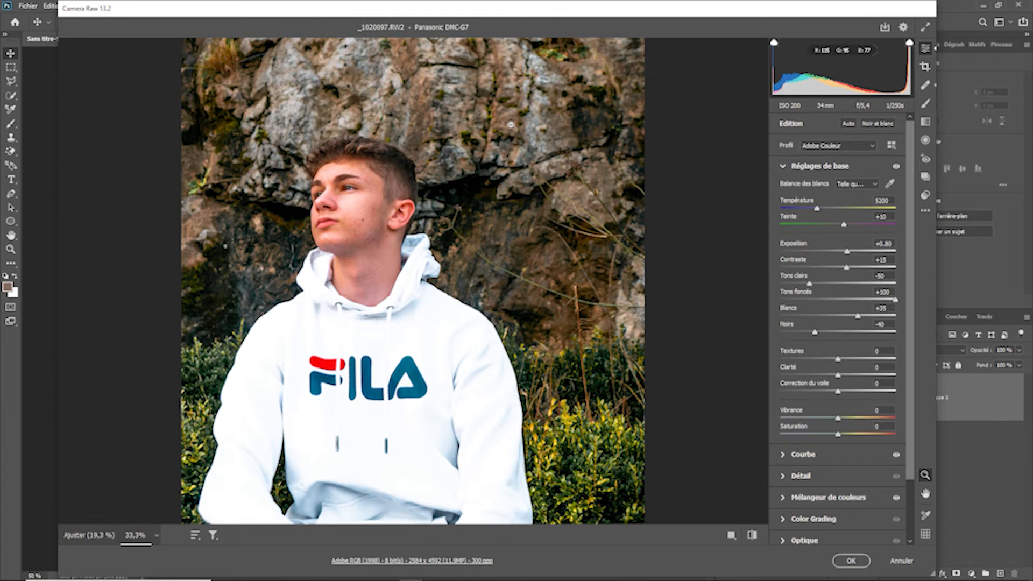
pyautogui.scroll(-3, 500, 150)
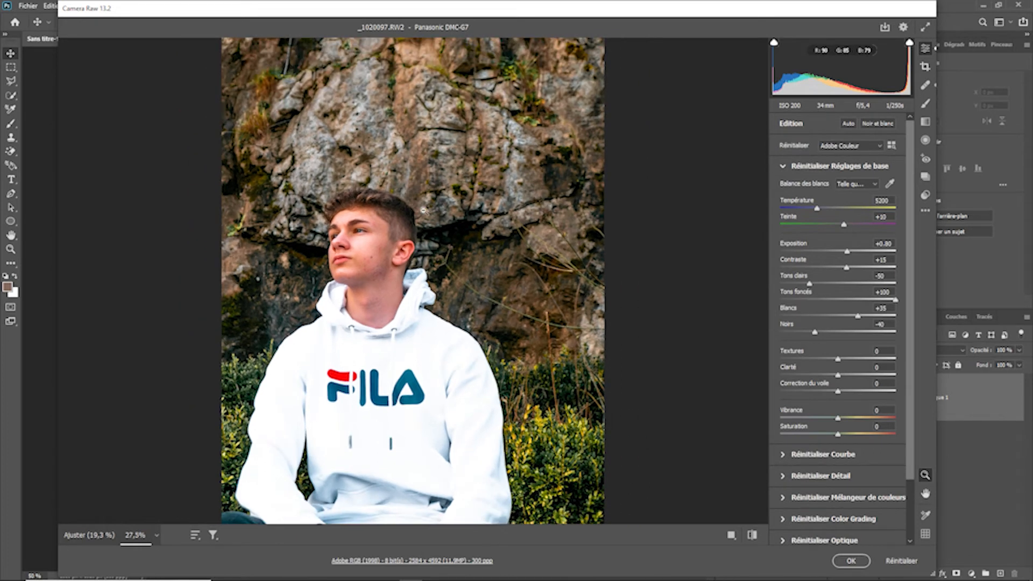
pyautogui.scroll(1, 434, 288)
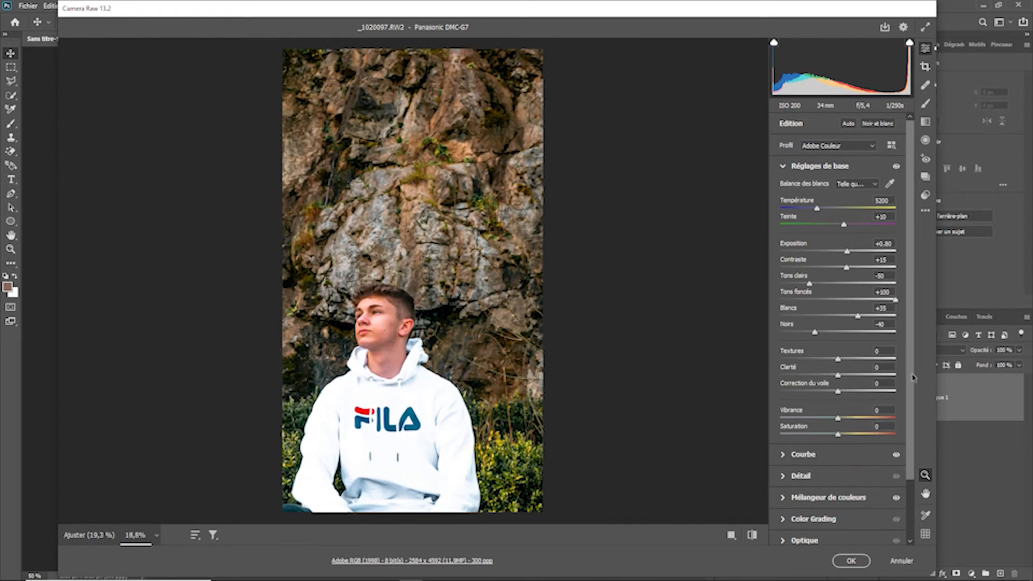
# Browse the Adobe Raw profiles available for the white-hoodie portrait and inspect the photo
pyautogui.click(894, 146)
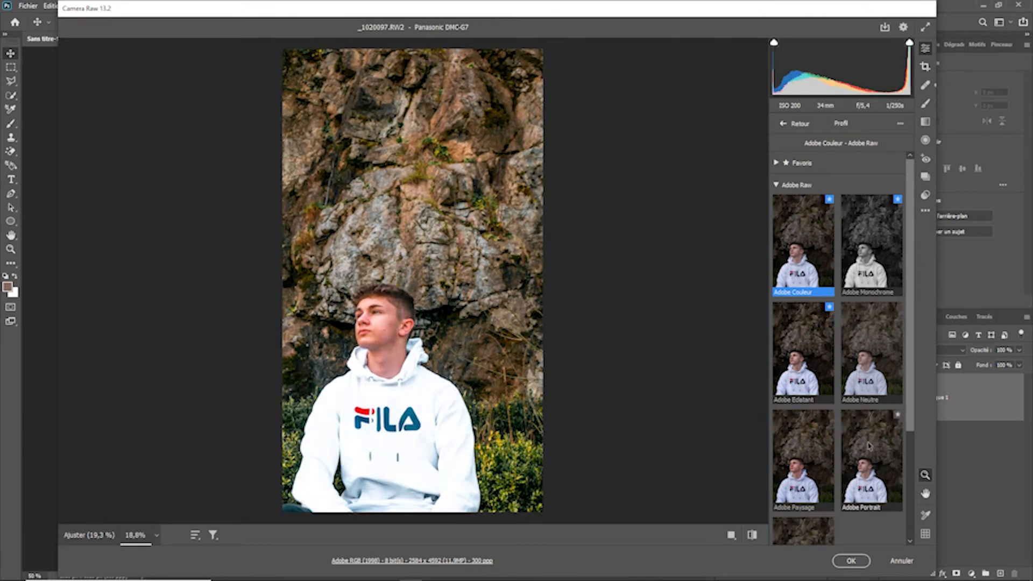
pyautogui.scroll(-2, 683, 231)
pyautogui.scroll(1, 607, 233)
pyautogui.scroll(1, 608, 233)
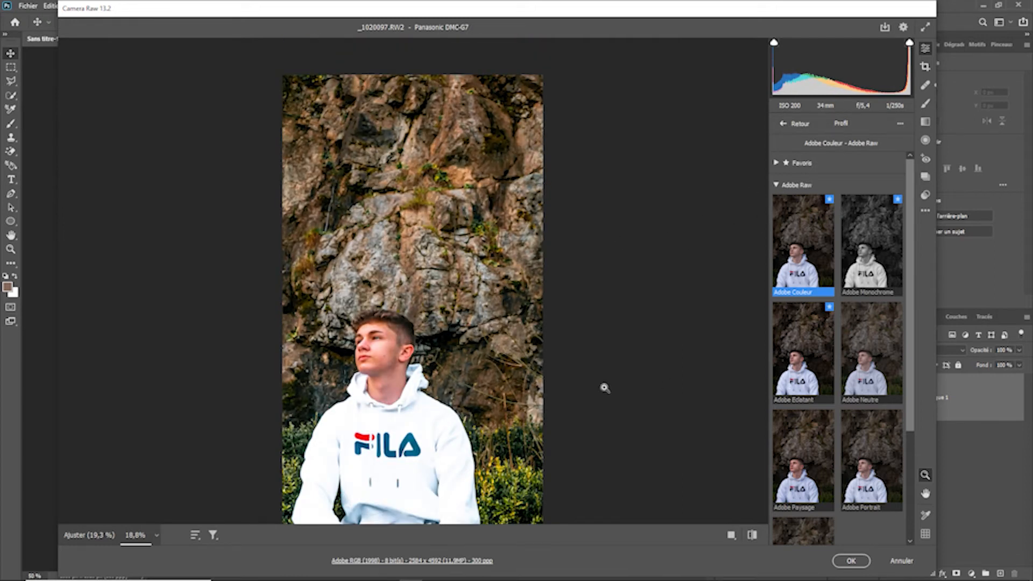
pyautogui.scroll(-3, 604, 387)
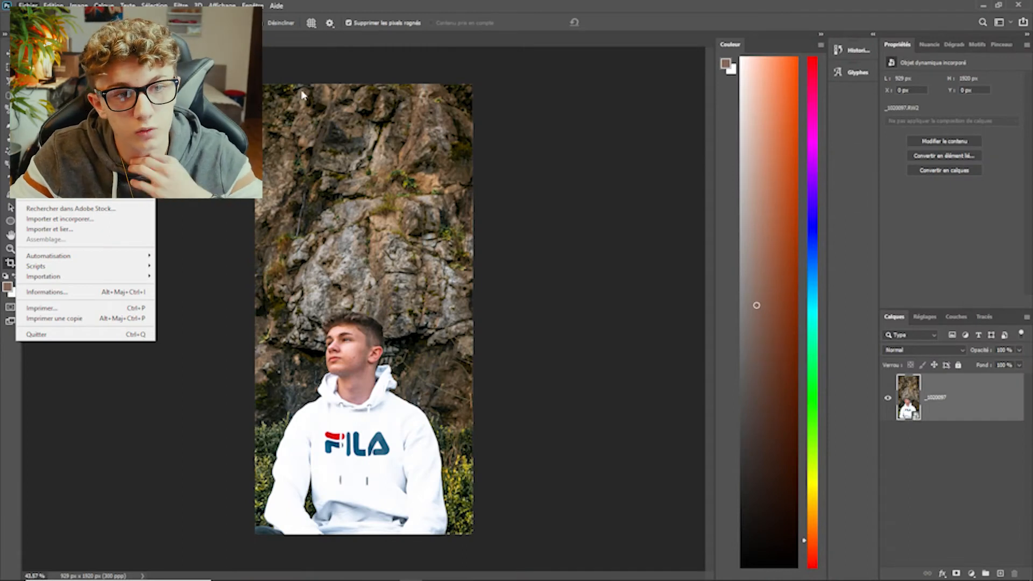
# Create a new 1080 x 1920 pixel document in portrait orientation at 300 pixels per inch with transparent background
pyautogui.click(41, 17)
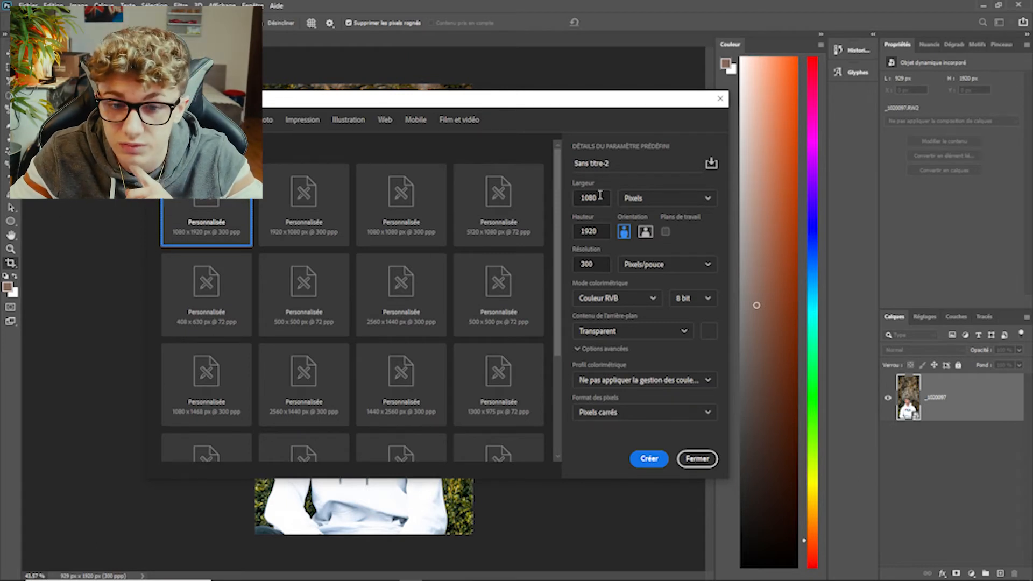
pyautogui.click(646, 234)
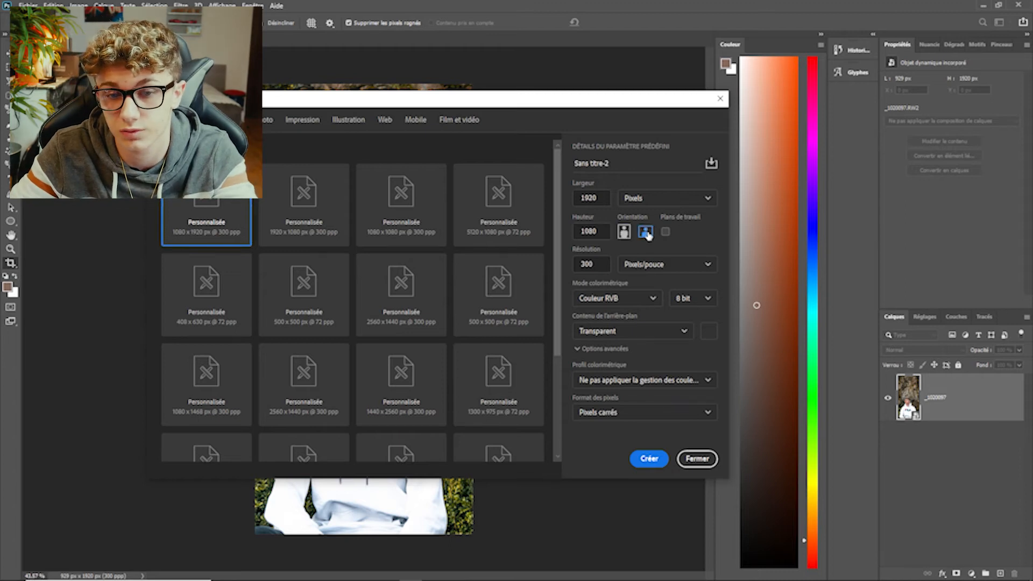
pyautogui.click(624, 232)
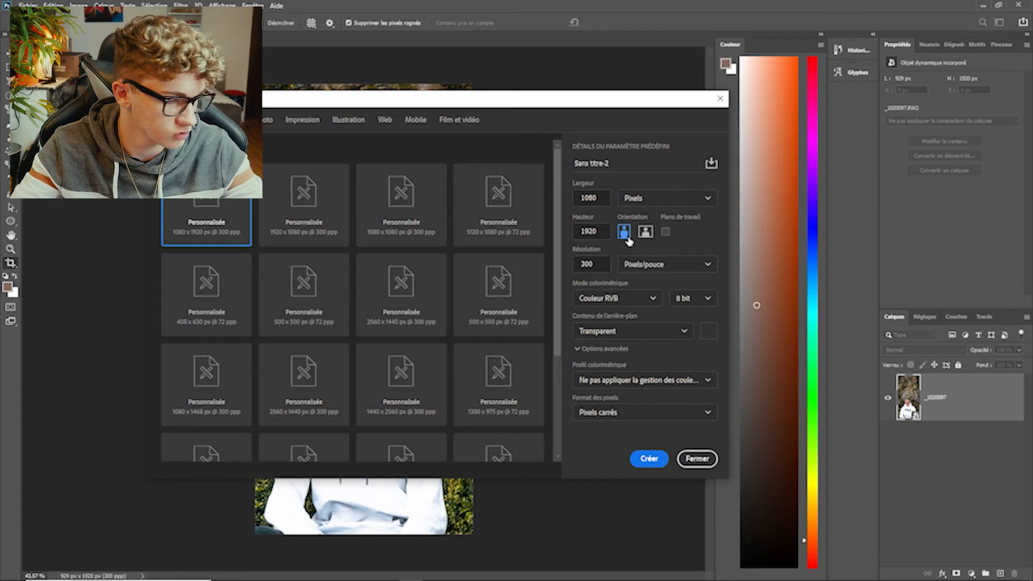
pyautogui.click(650, 459)
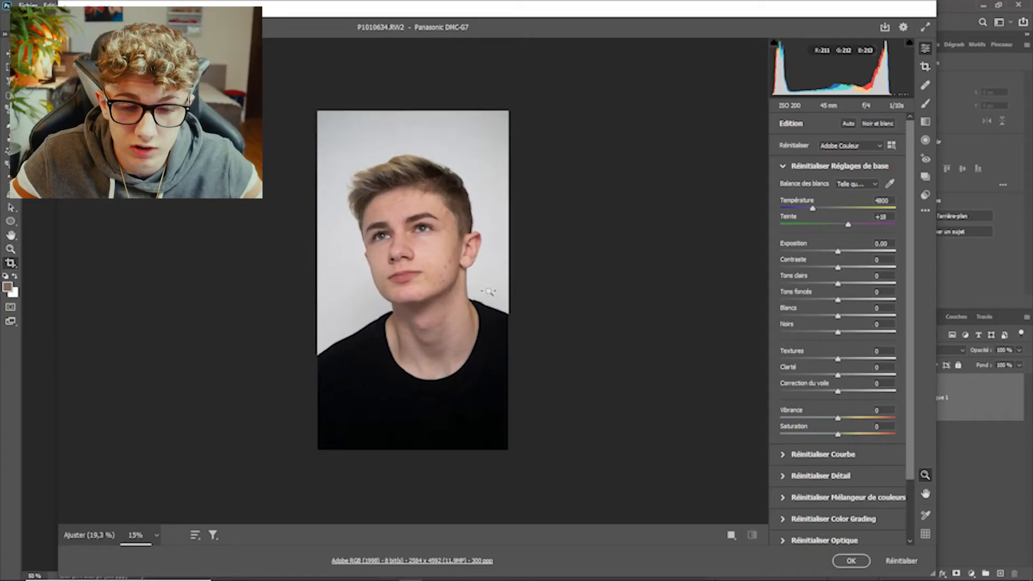
# Raise the exposure of the black-shirt portrait P1010634.RW2 to +0.65
pyautogui.scroll(3, 488, 291)
pyautogui.scroll(-3, 382, 279)
pyautogui.scroll(1, 384, 394)
pyautogui.moveTo(840, 253)
pyautogui.mouseDown()
pyautogui.moveTo(849, 257)
pyautogui.moveTo(823, 256)
pyautogui.moveTo(847, 254)
pyautogui.mouseUp()
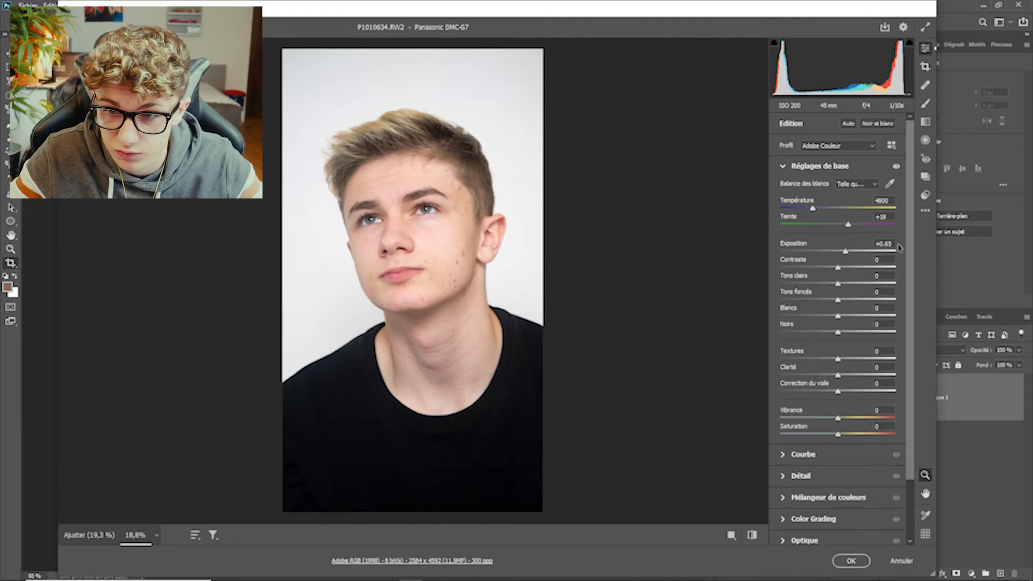
# Lower the highlights (Tons clairs) of the black-shirt portrait to -26 and inspect the face
pyautogui.scroll(-3, 407, 309)
pyautogui.scroll(5, 404, 291)
pyautogui.scroll(-3, 404, 274)
pyautogui.scroll(1, 404, 274)
pyautogui.scroll(-1, 405, 274)
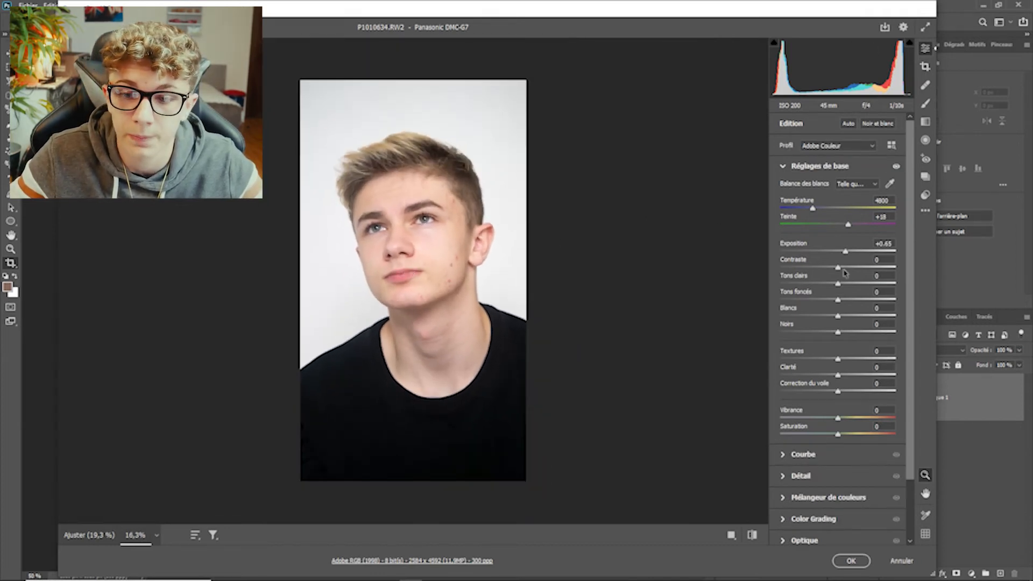
pyautogui.moveTo(835, 284)
pyautogui.mouseDown()
pyautogui.moveTo(809, 284)
pyautogui.moveTo(826, 283)
pyautogui.moveTo(822, 275)
pyautogui.mouseUp()
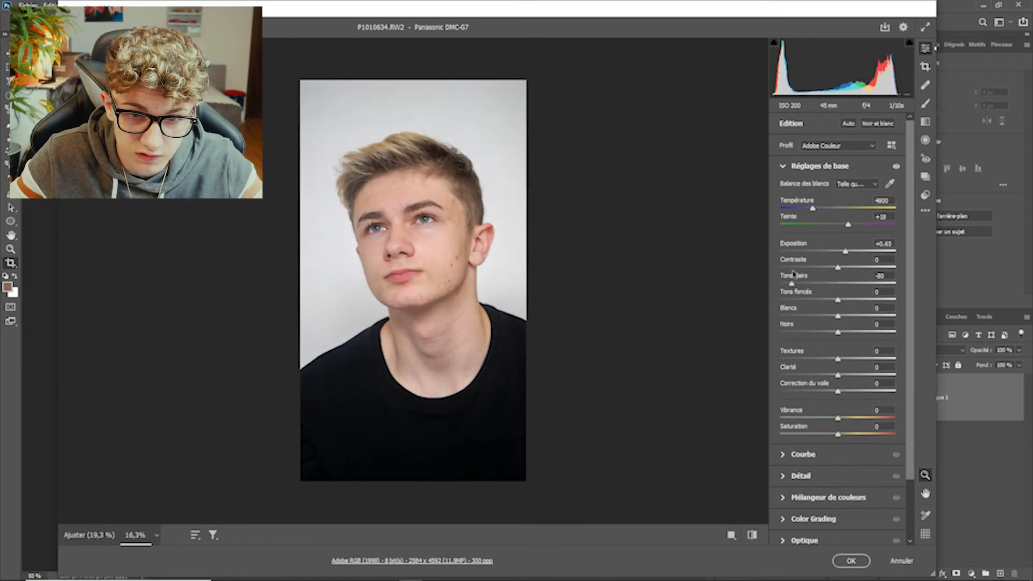
pyautogui.scroll(3, 478, 315)
pyautogui.scroll(-3, 477, 315)
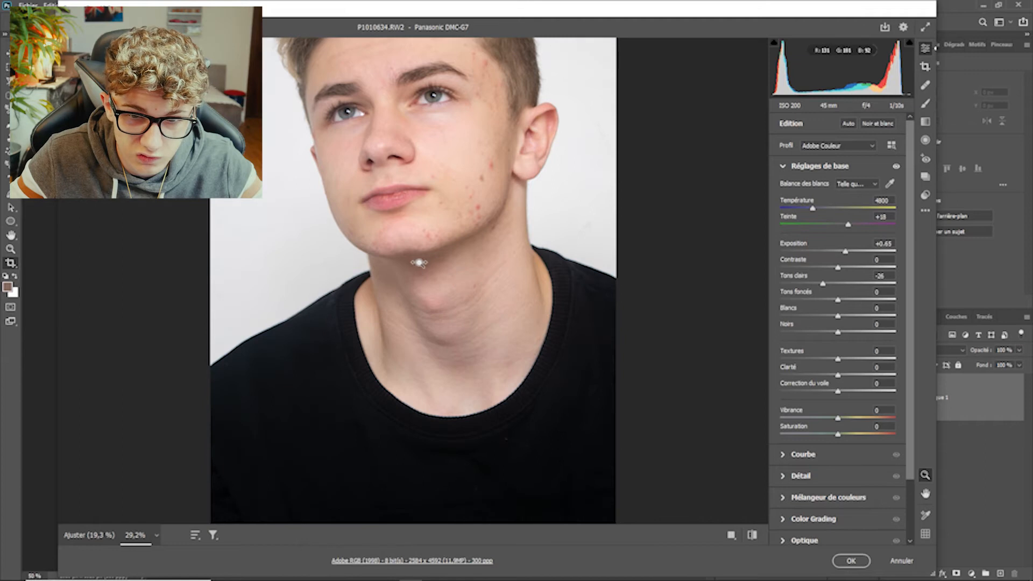
pyautogui.scroll(1, 441, 275)
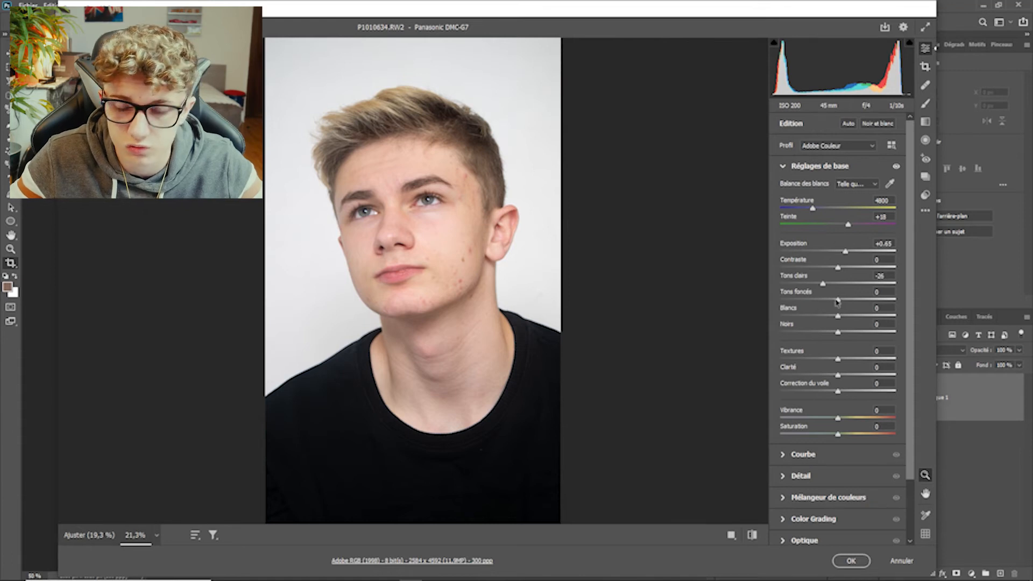
# Compare shadow (Tons foncés) levels of +51 and +100 on the black-shirt portrait, and settle on +40
pyautogui.moveTo(838, 299); pyautogui.dragTo(867, 294)
pyautogui.scroll(-3, 457, 328)
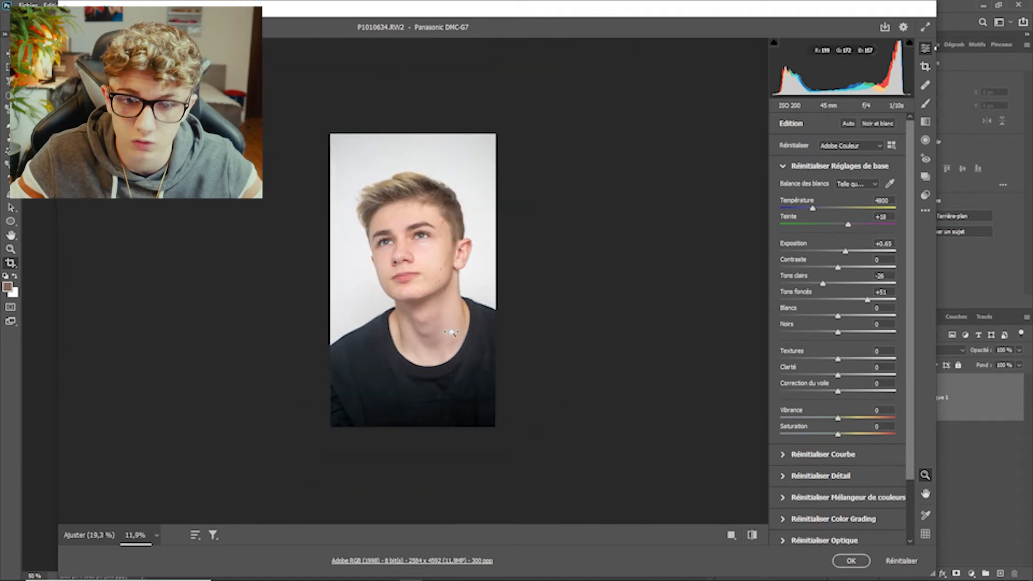
pyautogui.scroll(3, 457, 329)
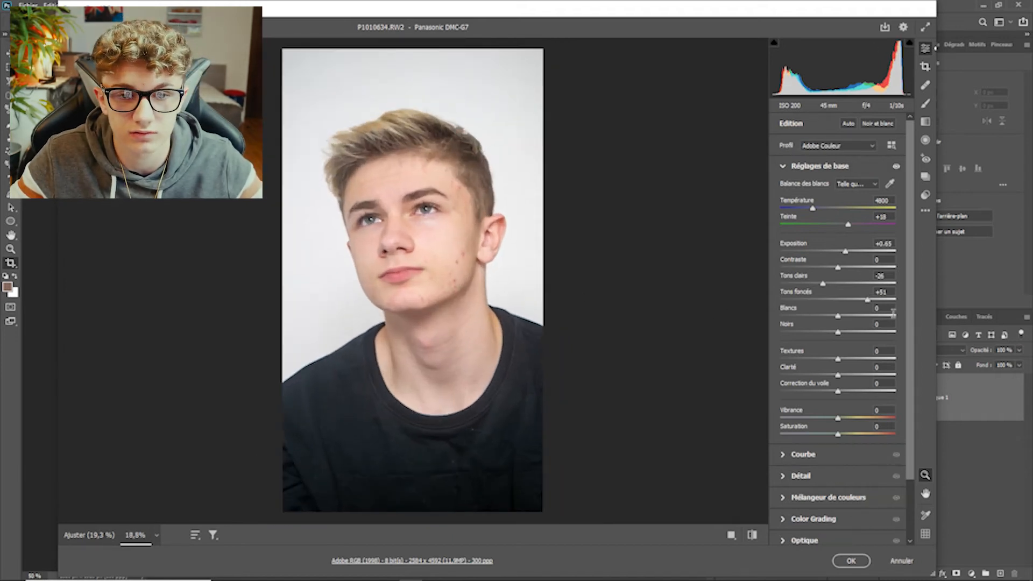
pyautogui.moveTo(866, 301); pyautogui.dragTo(780, 300)
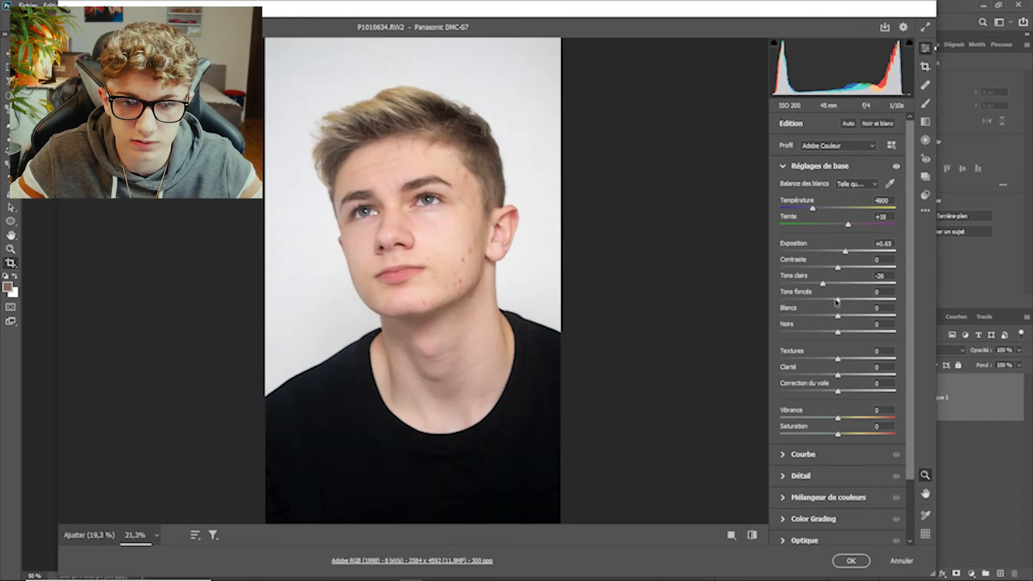
pyautogui.moveTo(838, 302); pyautogui.dragTo(904, 295)
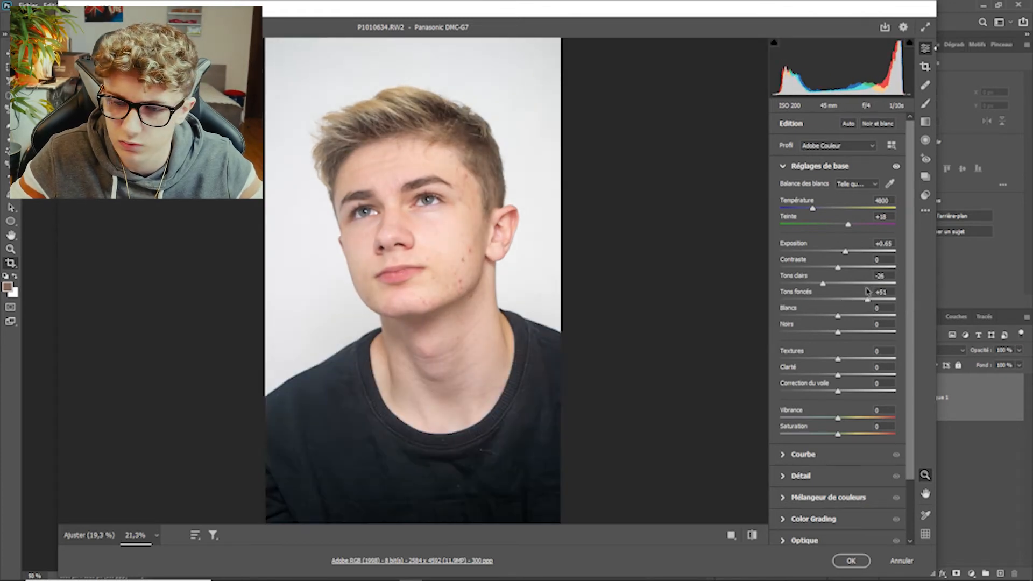
pyautogui.press('alt')
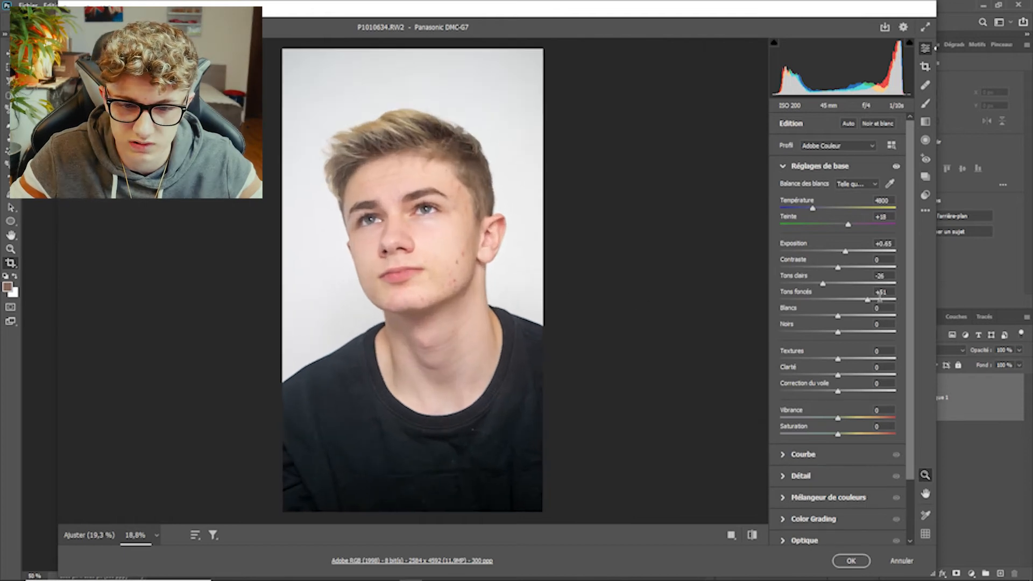
pyautogui.moveTo(870, 303); pyautogui.dragTo(912, 301)
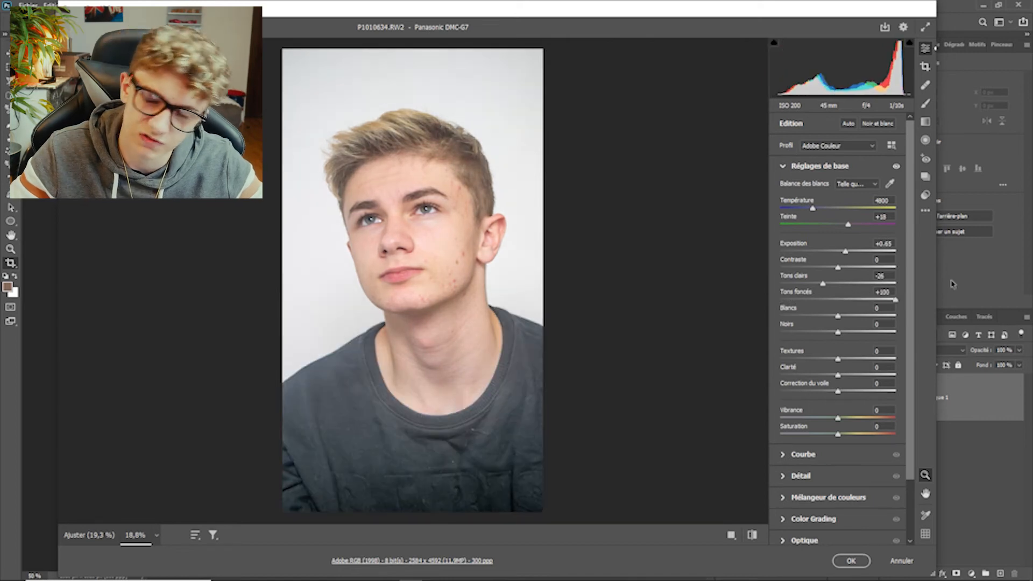
pyautogui.moveTo(895, 299); pyautogui.dragTo(860, 308)
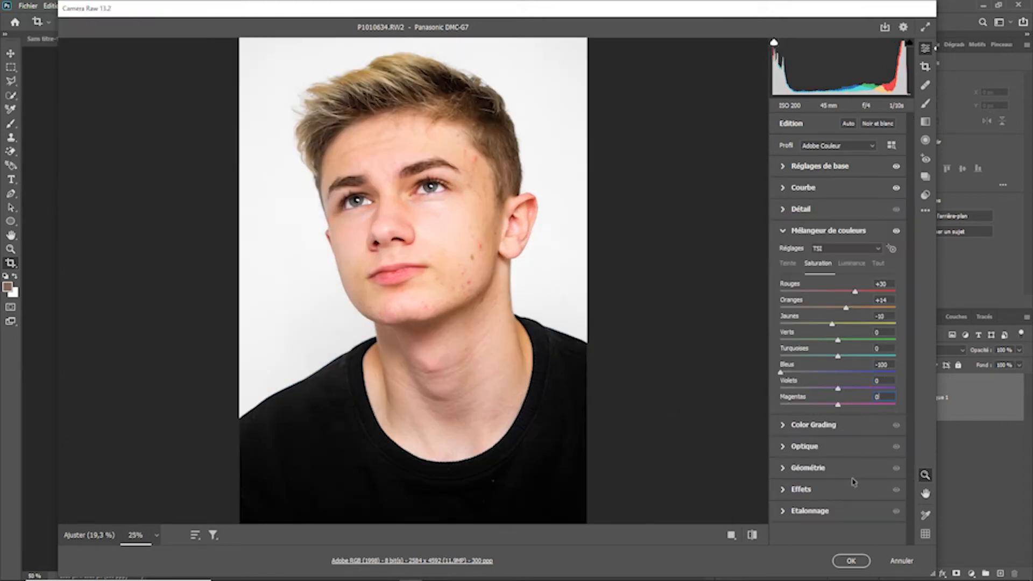
# Open the calibration settings (Etalonnage) and set the blue primary hue to -20
pyautogui.click(813, 425)
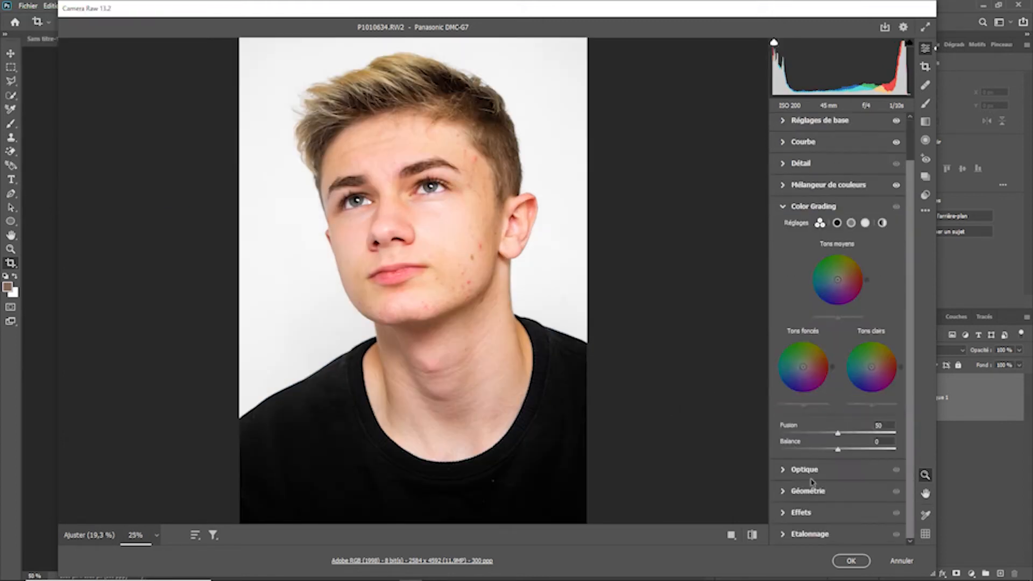
pyautogui.click(811, 534)
pyautogui.click(854, 352)
pyautogui.click(840, 399)
pyautogui.click(855, 351)
pyautogui.click(850, 362)
pyautogui.moveTo(838, 519); pyautogui.dragTo(827, 499)
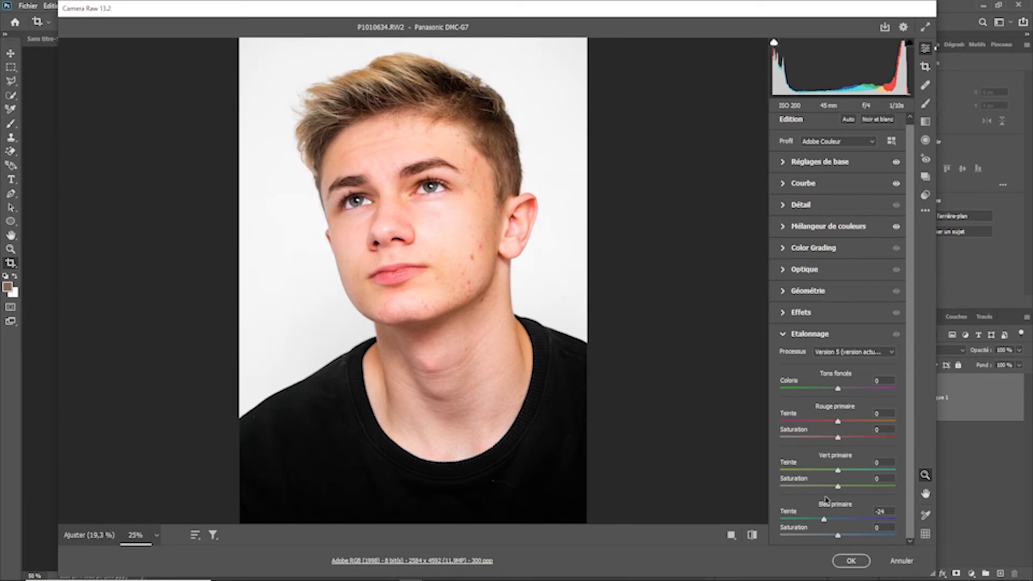
# Try shifts of the primary colors and dark tones in the calibration, and reset dark-tone tint and red hue to 0
pyautogui.moveTo(837, 535); pyautogui.dragTo(839, 535)
pyautogui.moveTo(798, 481); pyautogui.dragTo(843, 471)
pyautogui.moveTo(839, 421)
pyautogui.mouseDown()
pyautogui.moveTo(876, 423)
pyautogui.moveTo(842, 423)
pyautogui.mouseUp()
pyautogui.moveTo(837, 437); pyautogui.dragTo(831, 439)
pyautogui.moveTo(838, 388); pyautogui.dragTo(834, 388)
pyautogui.click(888, 382)
pyautogui.write('0')
pyautogui.click(887, 413)
pyautogui.write('0')
# Calibrate the portrait with red primary saturation +64, green primary hue -12 and green primary saturation -80
pyautogui.moveTo(843, 470); pyautogui.dragTo(867, 488)
pyautogui.moveTo(830, 437); pyautogui.dragTo(873, 438)
pyautogui.moveTo(867, 487)
pyautogui.mouseDown()
pyautogui.moveTo(816, 477)
pyautogui.moveTo(792, 488)
pyautogui.mouseUp()
pyautogui.moveTo(872, 438); pyautogui.dragTo(877, 439)
pyautogui.moveTo(484, 121); pyautogui.dragTo(544, 123)
# Retouch several spots on the black-shirt portrait with the spot healing tool and inspect the photo
pyautogui.click(925, 85)
pyautogui.moveTo(529, 188); pyautogui.dragTo(523, 185)
pyautogui.click(539, 353)
pyautogui.click(517, 420)
pyautogui.click(516, 447)
pyautogui.click(536, 239)
pyautogui.click(925, 475)
pyautogui.moveTo(473, 293)
pyautogui.mouseDown()
pyautogui.moveTo(422, 293)
pyautogui.moveTo(436, 293)
pyautogui.mouseUp()
pyautogui.scroll(-3, 678, 334)
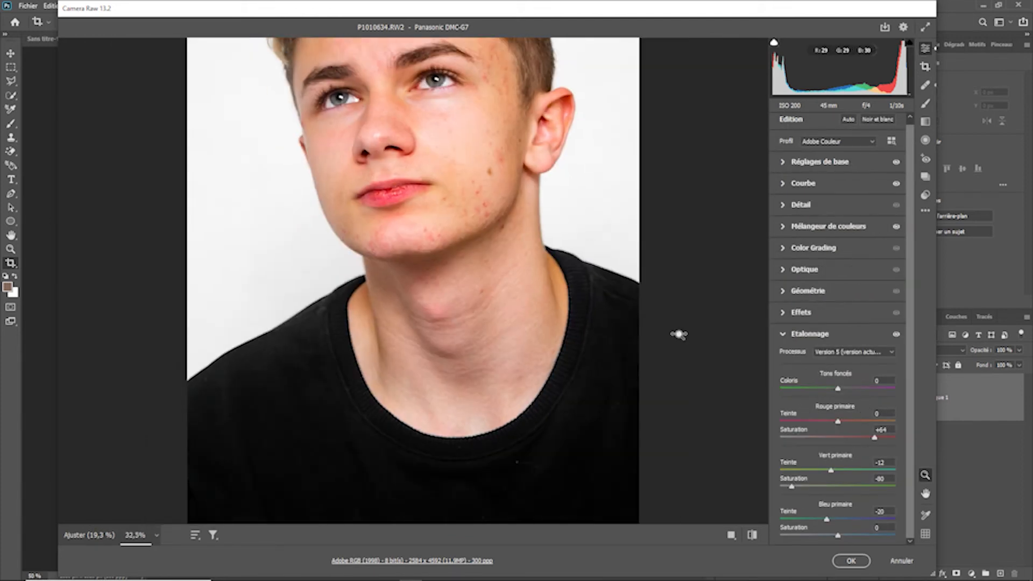
# Try a negative tint for the dark tones in the calibration and reset it to 0
pyautogui.scroll(3, 678, 334)
pyautogui.moveTo(838, 389); pyautogui.dragTo(824, 392)
pyautogui.moveTo(484, 290); pyautogui.dragTo(423, 290)
pyautogui.moveTo(824, 389)
pyautogui.mouseDown()
pyautogui.moveTo(856, 392)
pyautogui.moveTo(815, 395)
pyautogui.moveTo(836, 395)
pyautogui.mouseUp()
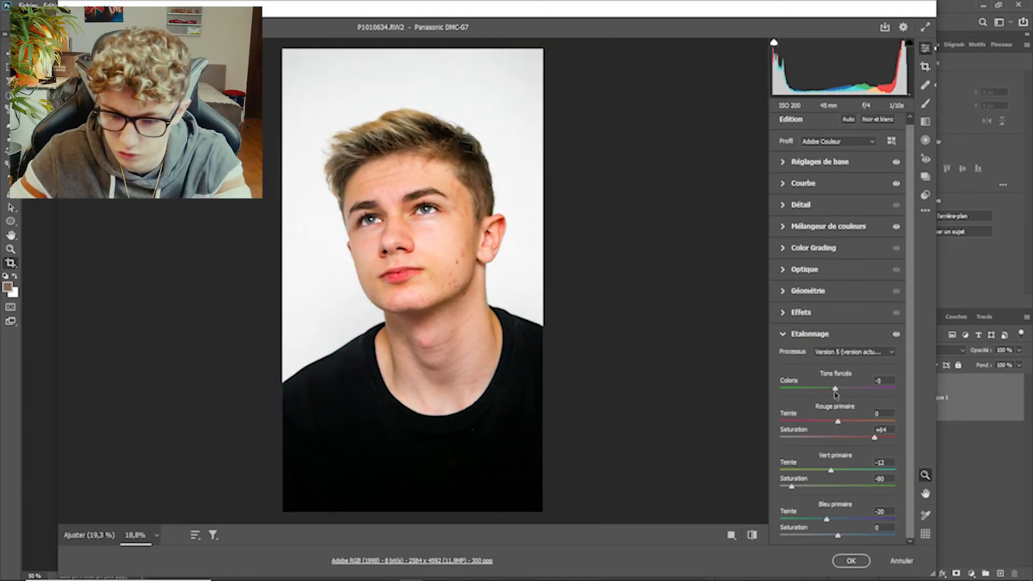
pyautogui.click(883, 381)
pyautogui.write('0')
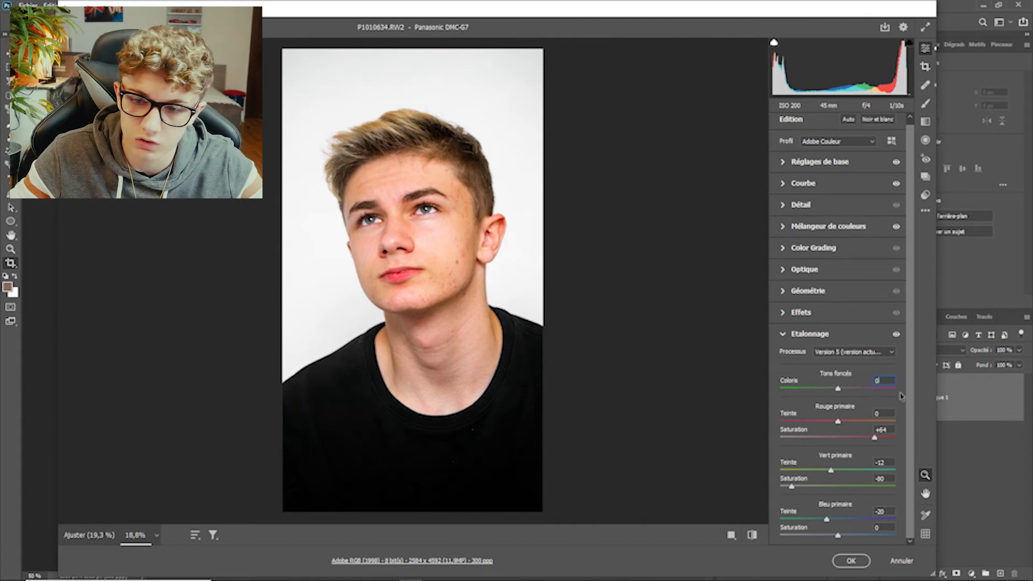
# Review the black-shirt portrait's basic adjustments and examine the skin and eyes up close
pyautogui.click(784, 335)
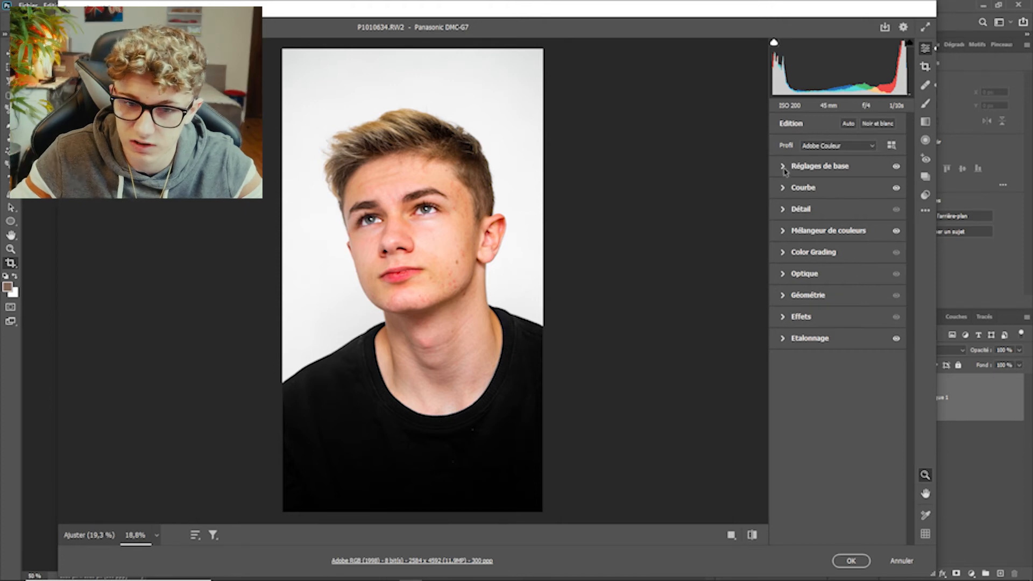
pyautogui.click(871, 172)
pyautogui.scroll(6, 413, 232)
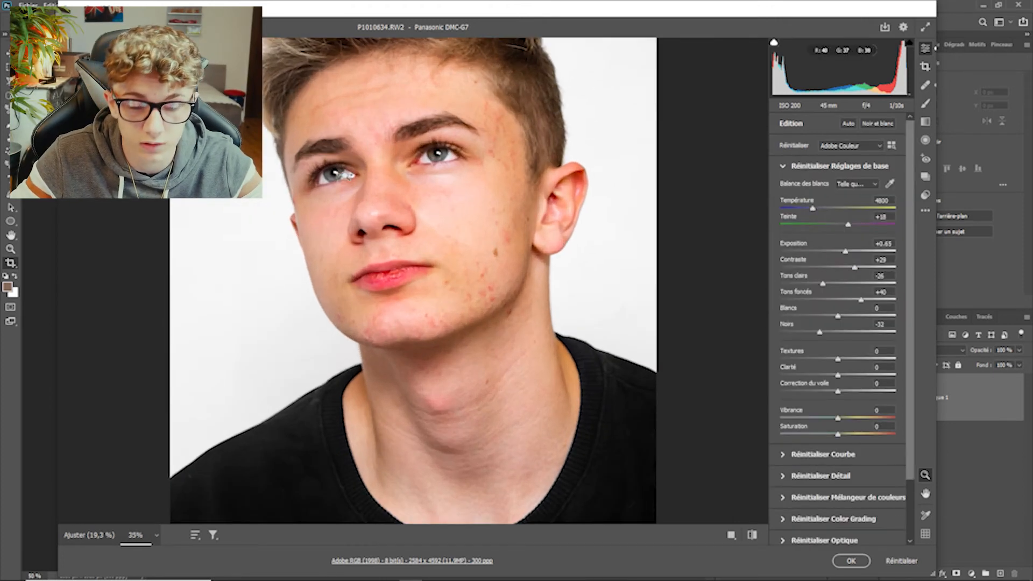
pyautogui.scroll(6, 412, 232)
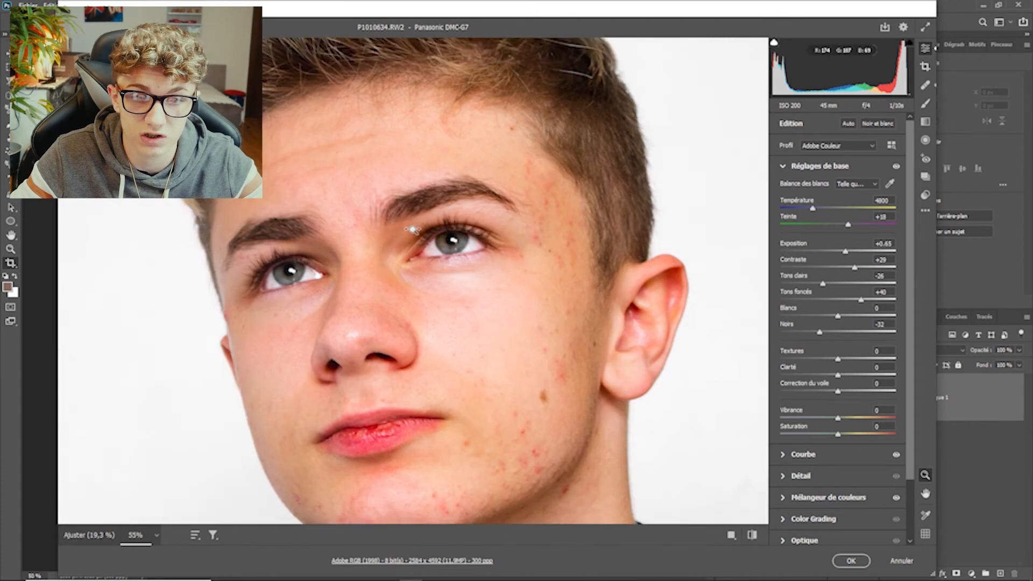
# Activate the adjustment brush and reset its contrast, textures and blacks (Noirs) to 0
pyautogui.click(925, 103)
pyautogui.click(892, 305)
pyautogui.write('0')
pyautogui.click(891, 396)
pyautogui.write('0')
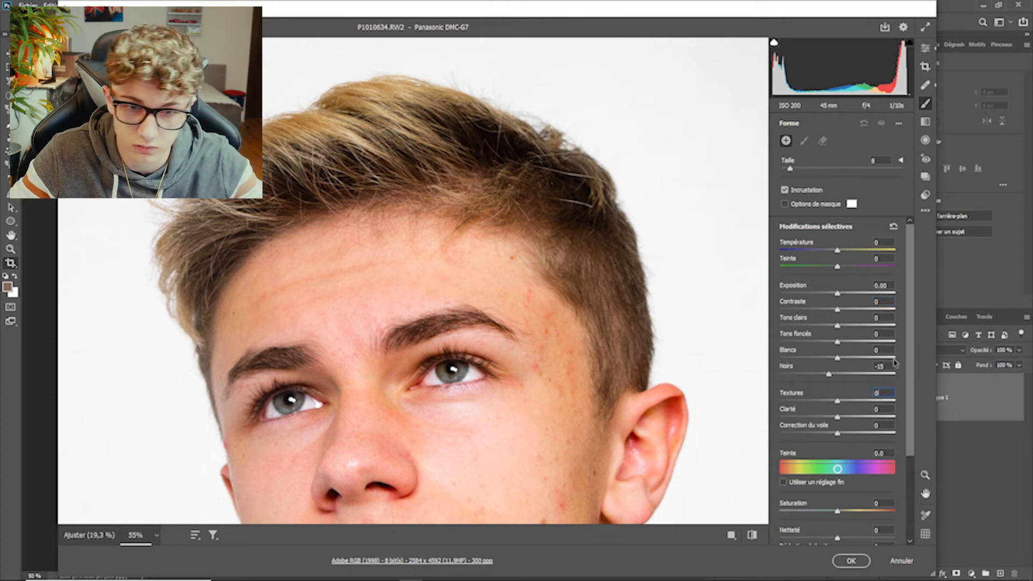
pyautogui.click(893, 365)
pyautogui.write('0')
# Paint a selective adjustment over the hair with a brush size of 6
pyautogui.scroll(-2, 244, 255)
pyautogui.moveTo(235, 252)
pyautogui.mouseDown()
pyautogui.moveTo(213, 277)
pyautogui.moveTo(211, 324)
pyautogui.moveTo(218, 229)
pyautogui.mouseUp()
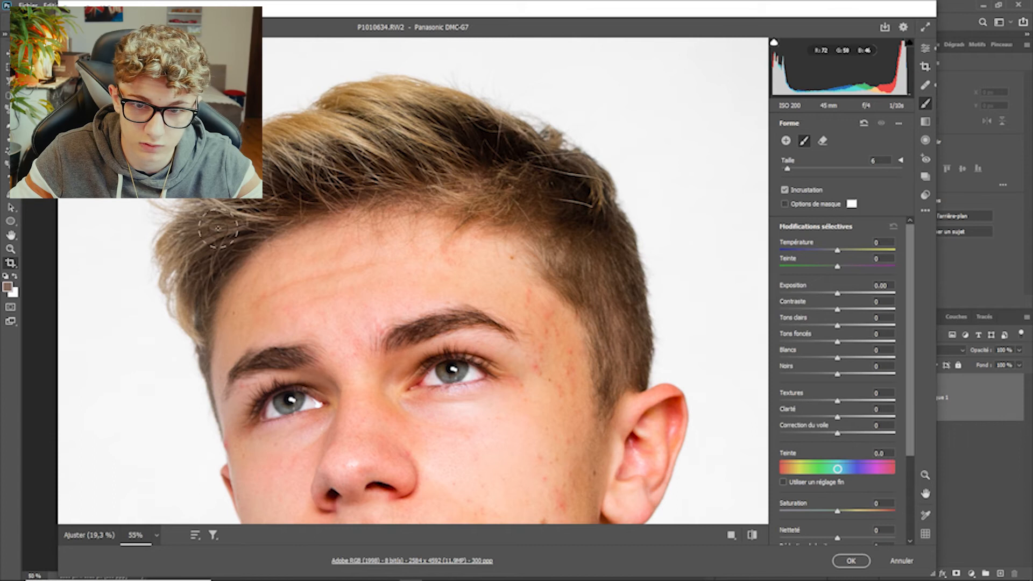
pyautogui.moveTo(301, 177)
pyautogui.mouseDown()
pyautogui.moveTo(400, 119)
pyautogui.moveTo(596, 190)
pyautogui.moveTo(539, 214)
pyautogui.moveTo(293, 176)
pyautogui.moveTo(512, 148)
pyautogui.moveTo(626, 232)
pyautogui.moveTo(540, 246)
pyautogui.moveTo(607, 243)
pyautogui.mouseUp()
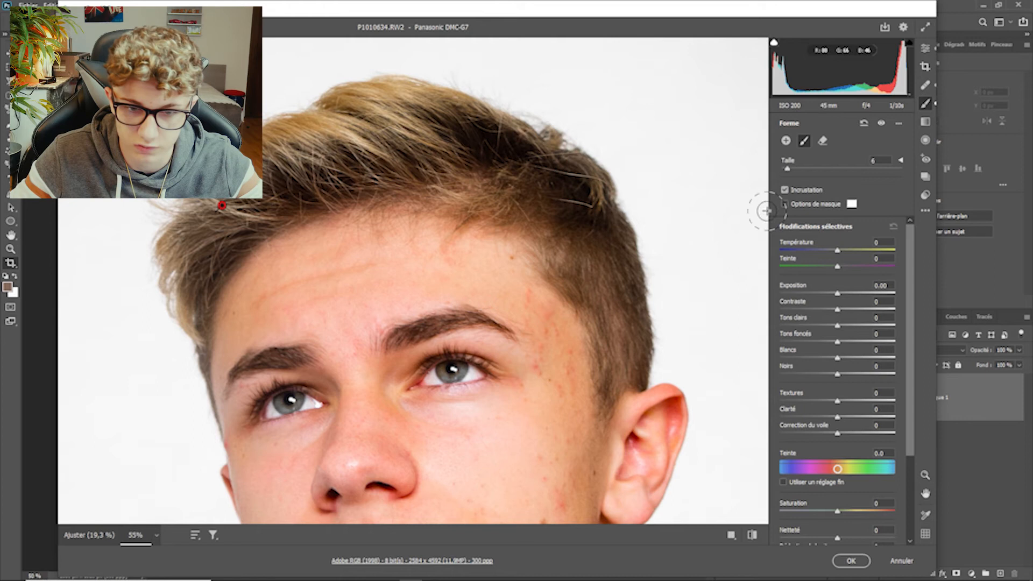
# Set the hair adjustment's textures to +50, contrast to +54, dark tones (Tons foncés) to +80 and blacks (Noirs) to -31
pyautogui.click(925, 48)
pyautogui.scroll(-5, 406, 286)
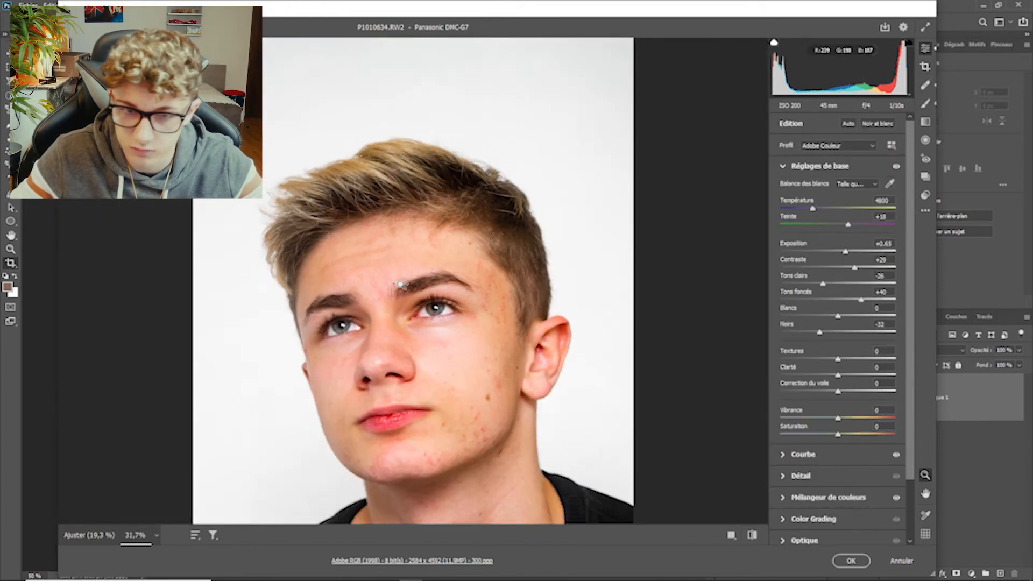
pyautogui.click(925, 102)
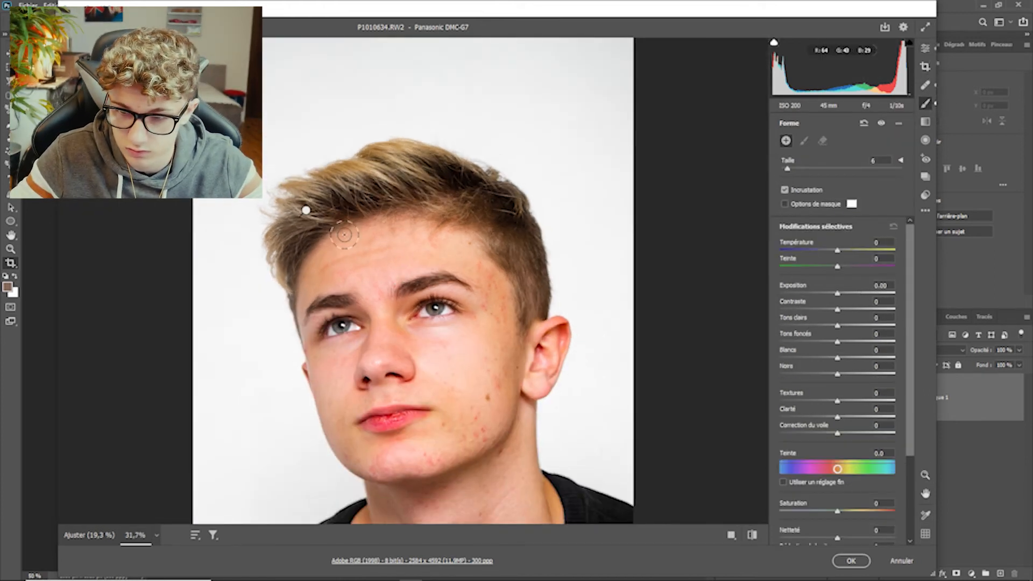
pyautogui.moveTo(838, 401); pyautogui.dragTo(867, 413)
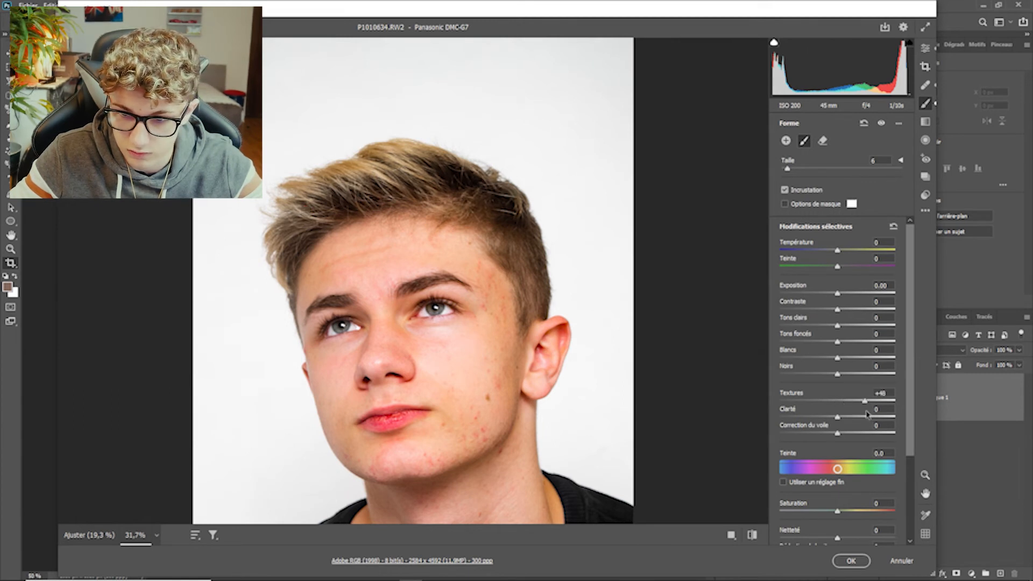
pyautogui.moveTo(842, 295)
pyautogui.mouseDown()
pyautogui.moveTo(834, 297)
pyautogui.moveTo(866, 292)
pyautogui.moveTo(856, 311)
pyautogui.moveTo(868, 310)
pyautogui.mouseUp()
pyautogui.write('0')
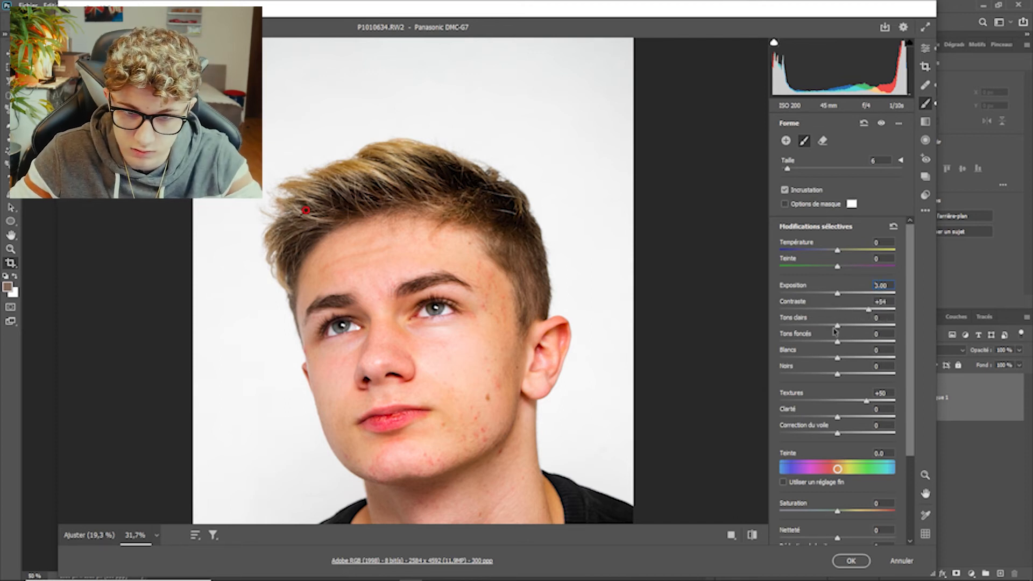
pyautogui.moveTo(838, 342); pyautogui.dragTo(886, 338)
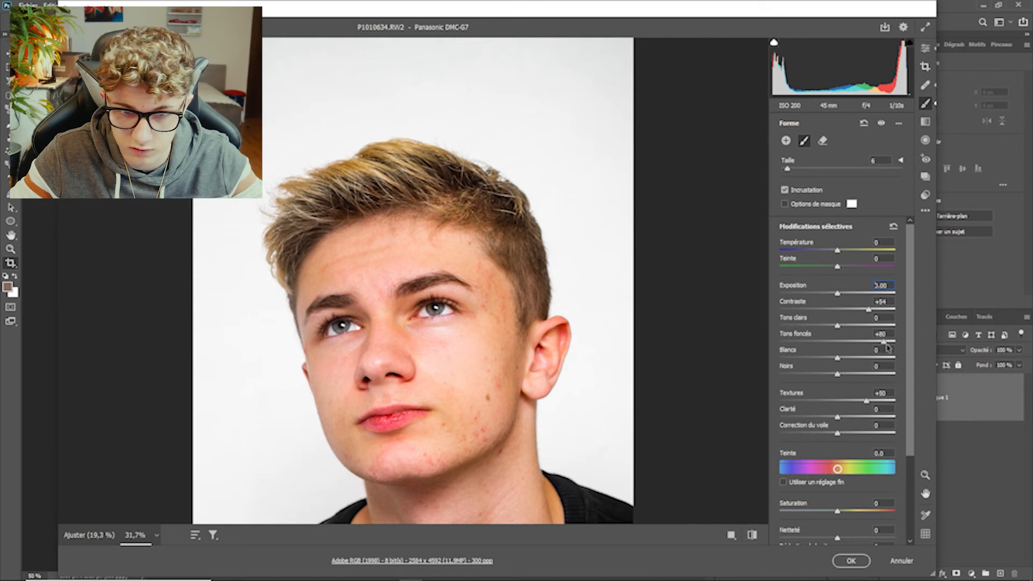
pyautogui.moveTo(838, 376); pyautogui.dragTo(820, 375)
# Refine the hair adjustment with textures at +20, saturation at -40 and light tones (Tons clairs) at +7
pyautogui.click(926, 48)
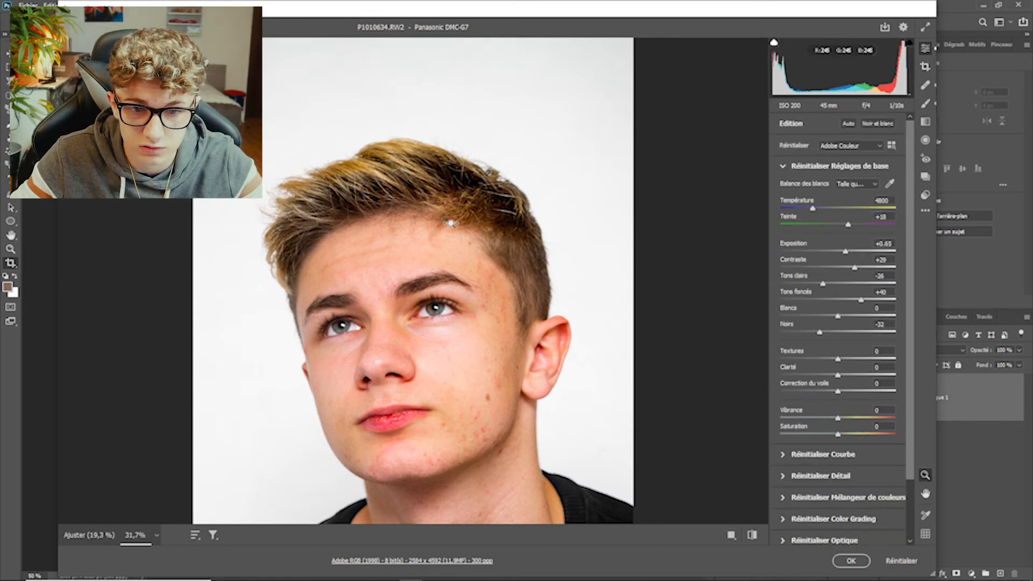
pyautogui.click(405, 172)
pyautogui.scroll(3, 405, 173)
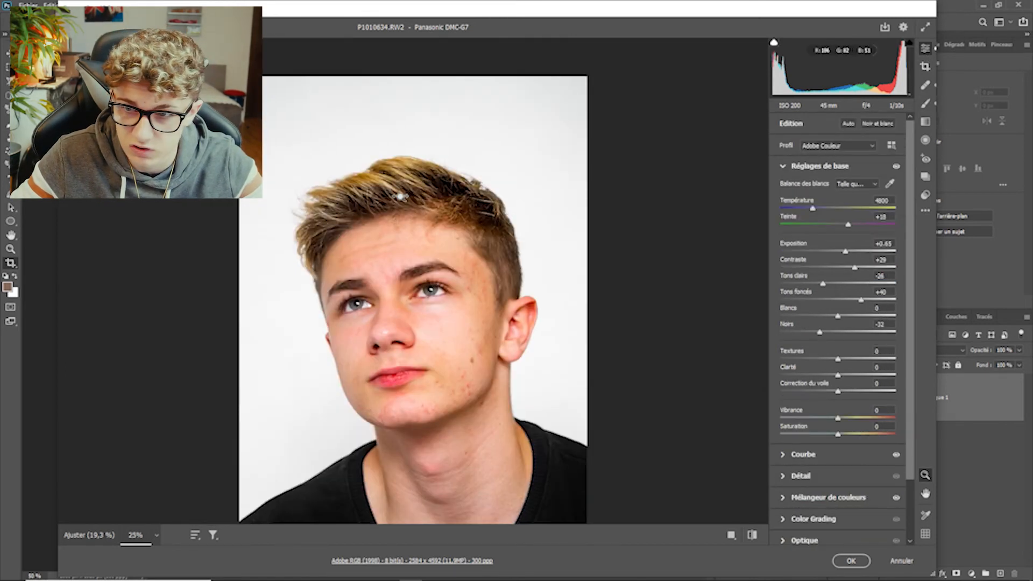
pyautogui.scroll(2, 405, 183)
pyautogui.click(925, 103)
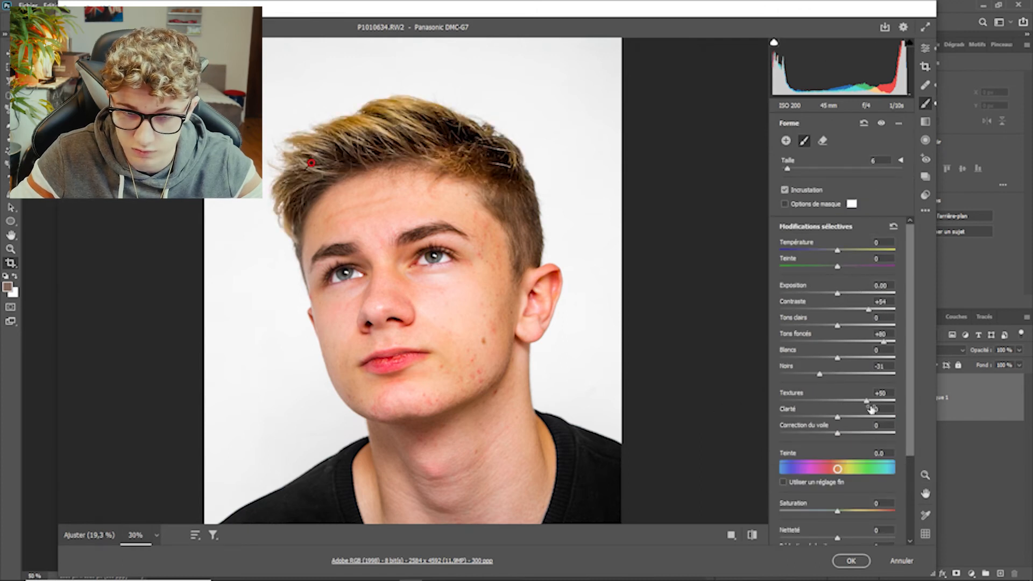
pyautogui.moveTo(866, 403); pyautogui.dragTo(850, 402)
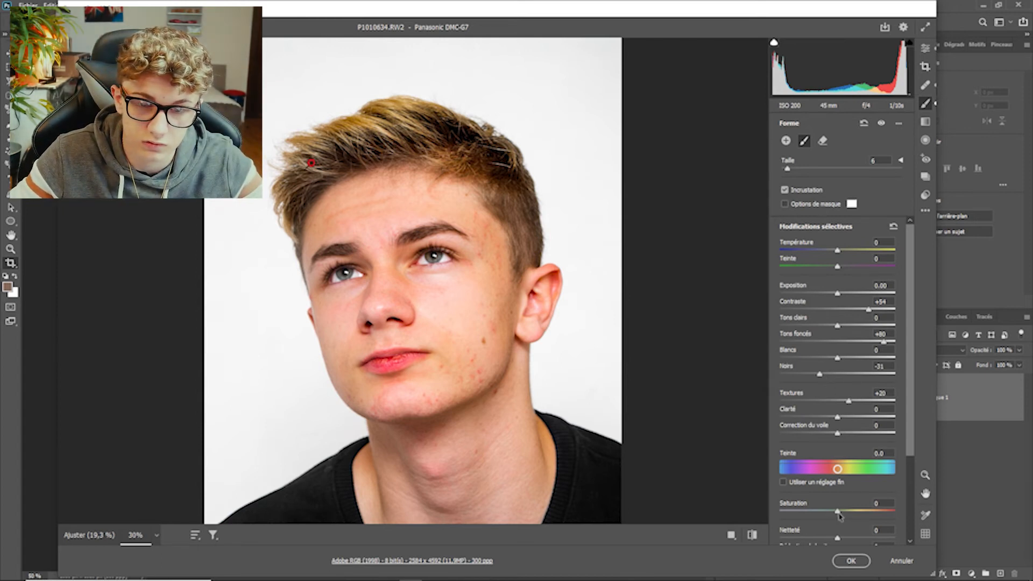
pyautogui.moveTo(837, 513); pyautogui.dragTo(814, 502)
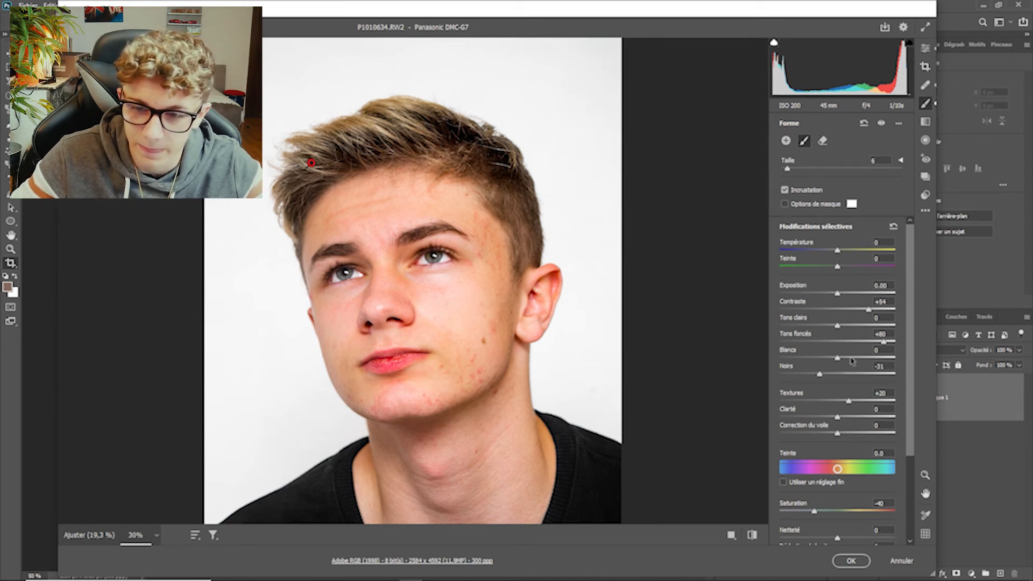
pyautogui.moveTo(837, 325); pyautogui.dragTo(840, 326)
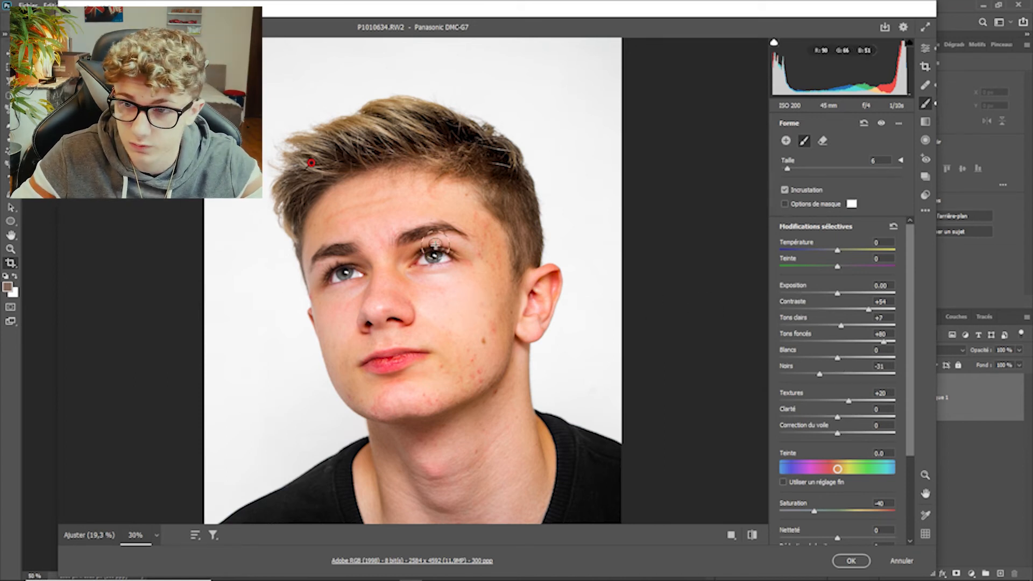
# Start a new brush adjustment for the eyes and reset its contrast and exposure to 0
pyautogui.click(925, 48)
pyautogui.scroll(8, 313, 237)
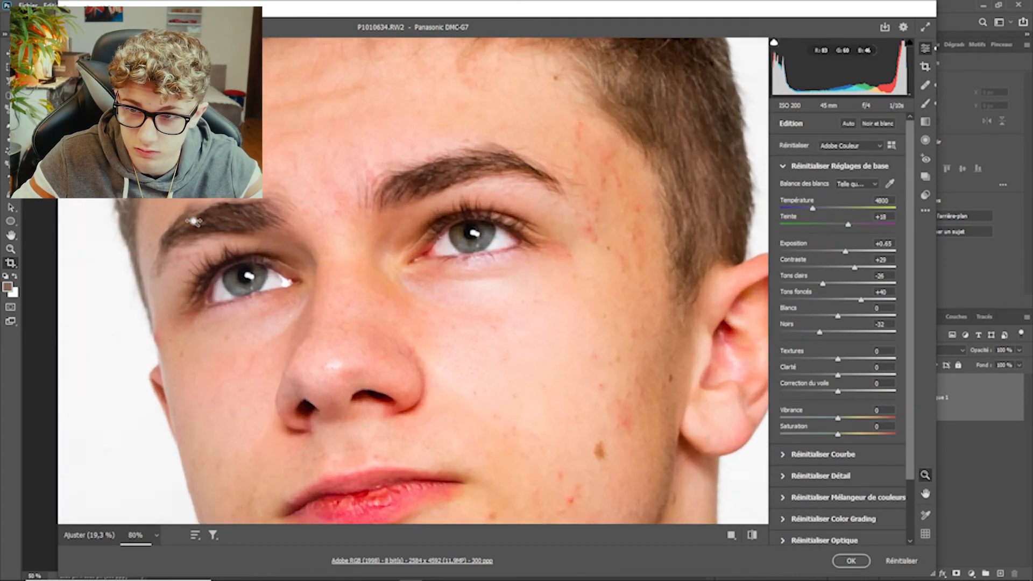
pyautogui.scroll(1, 388, 277)
pyautogui.click(925, 103)
pyautogui.scroll(1, 501, 261)
pyautogui.click(882, 294)
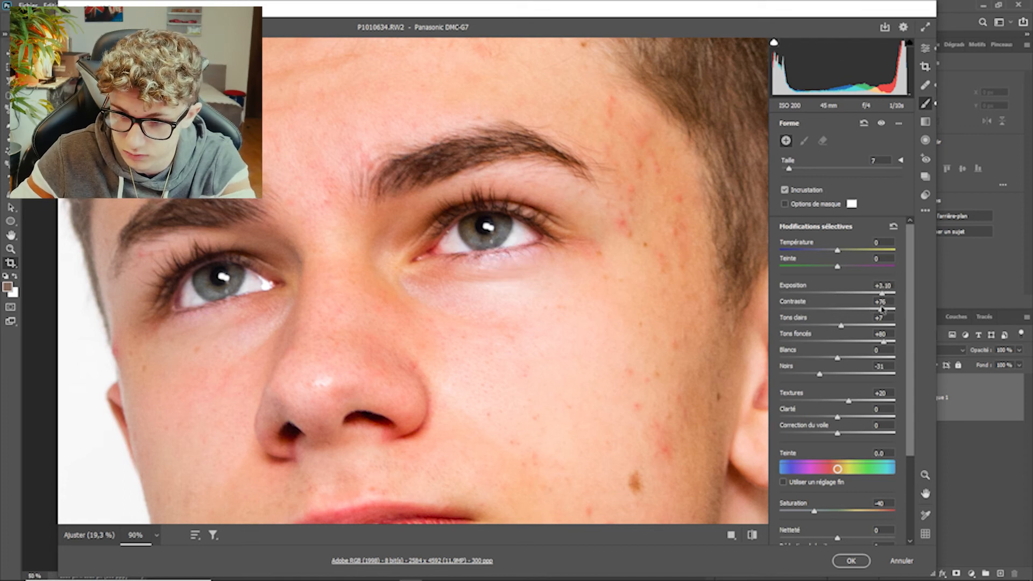
pyautogui.write('0')
pyautogui.click(894, 286)
pyautogui.write('0')
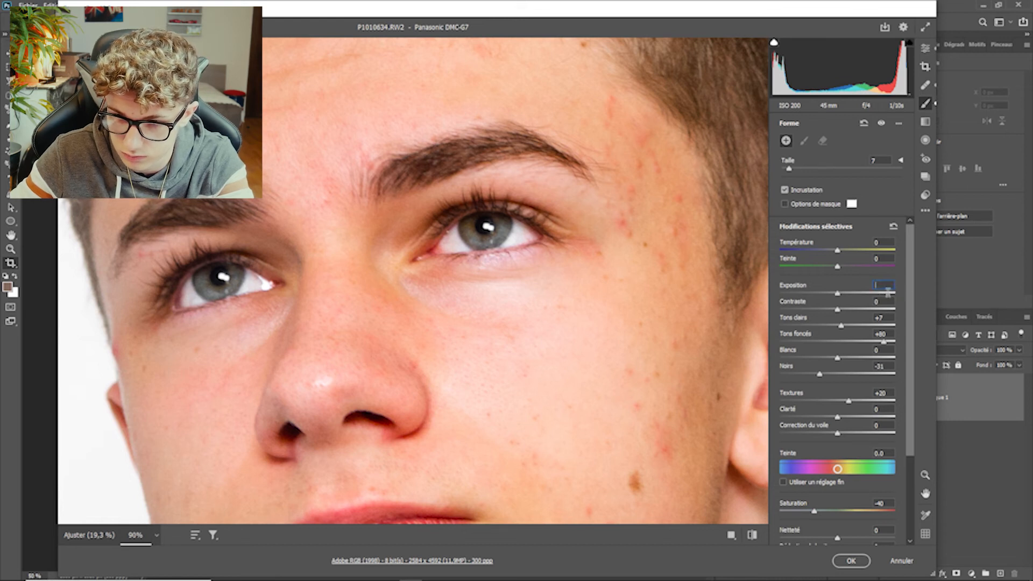
# Reset the new brush's dark tones, blacks, textures and light tones to 0
pyautogui.click(881, 334)
pyautogui.write('0')
pyautogui.click(875, 366)
pyautogui.click(882, 394)
pyautogui.write('0')
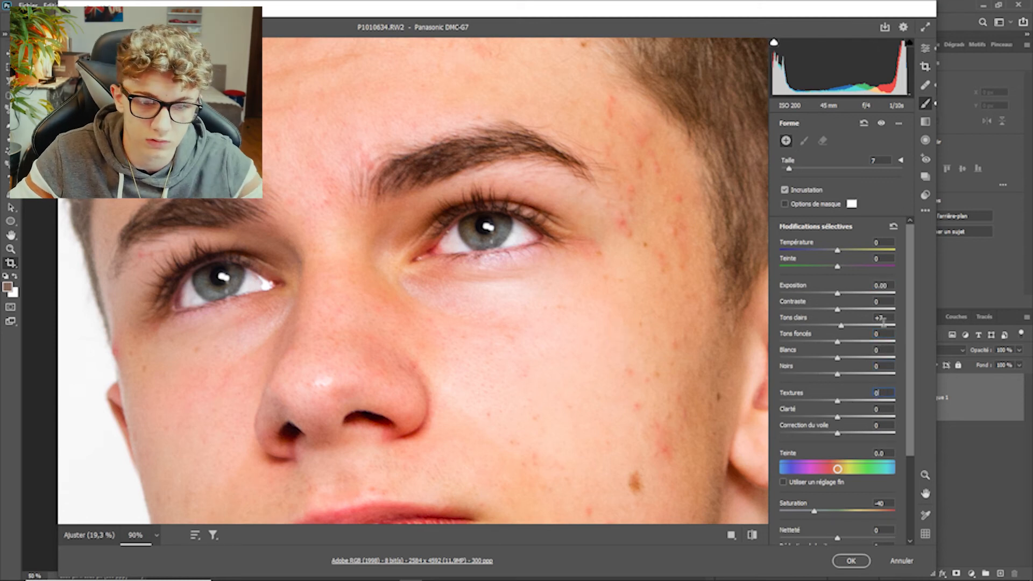
pyautogui.click(881, 318)
pyautogui.write('0')
# Paint the selective adjustment over both irises with a brush size of 4
pyautogui.scroll(-4, 506, 266)
pyautogui.moveTo(493, 248)
pyautogui.mouseDown()
pyautogui.moveTo(509, 242)
pyautogui.moveTo(484, 245)
pyautogui.mouseUp()
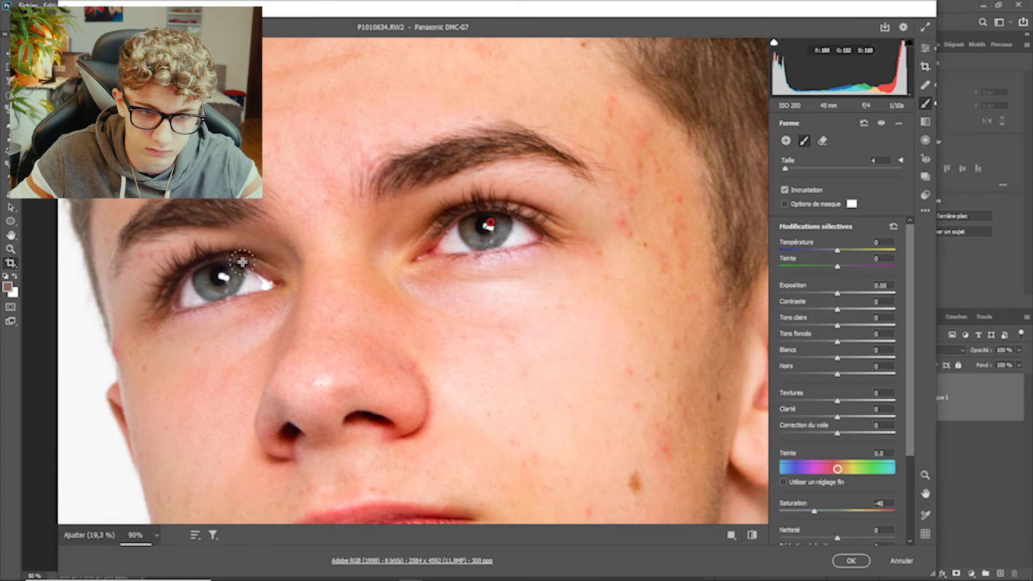
pyautogui.moveTo(244, 292)
pyautogui.mouseDown()
pyautogui.moveTo(221, 295)
pyautogui.moveTo(247, 291)
pyautogui.mouseUp()
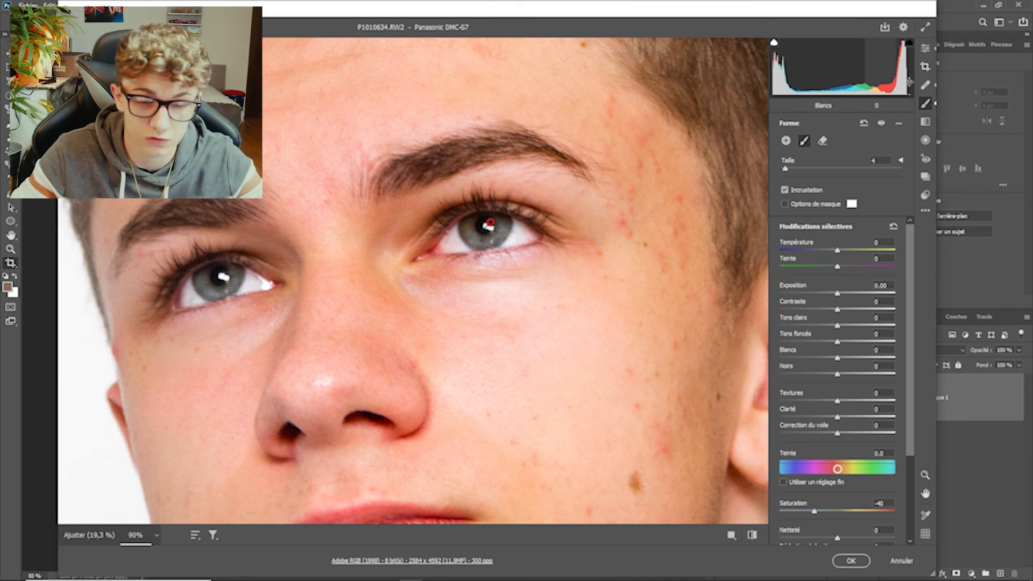
pyautogui.click(925, 49)
pyautogui.scroll(-6, 383, 215)
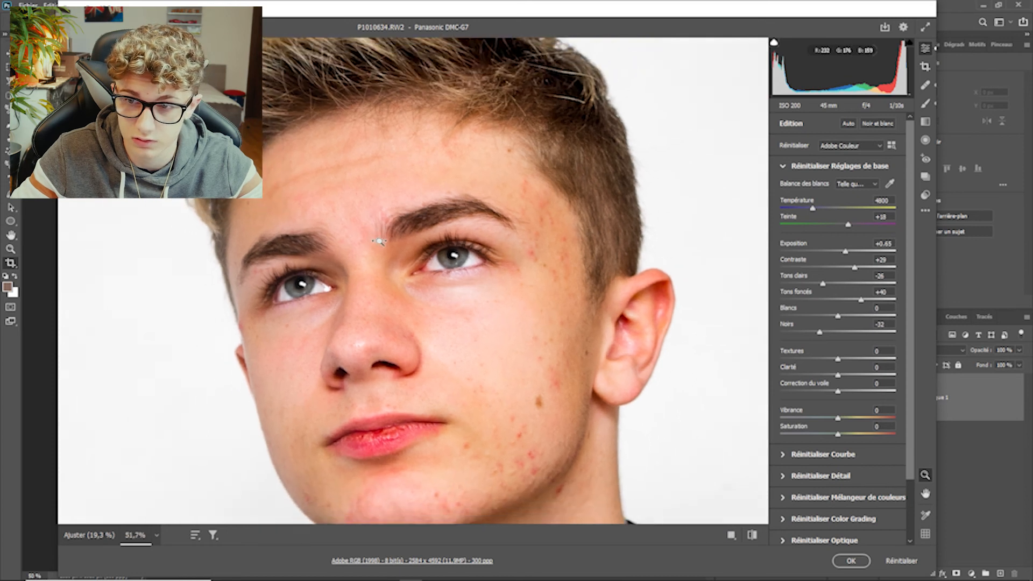
pyautogui.scroll(-2, 379, 241)
# Brighten the irises by setting the eye adjustment's exposure to +0.30
pyautogui.click(925, 103)
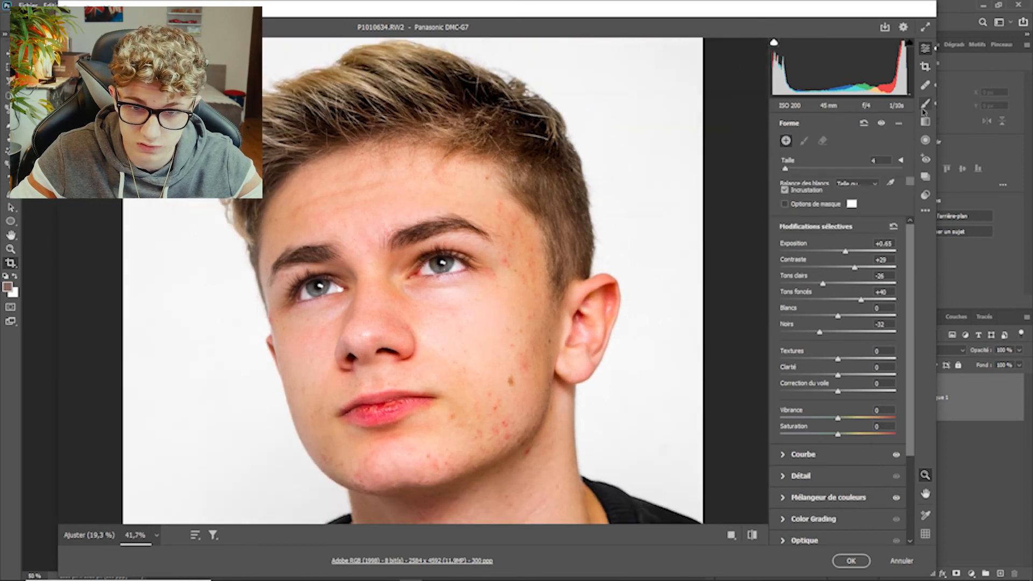
pyautogui.moveTo(838, 293)
pyautogui.mouseDown()
pyautogui.moveTo(865, 298)
pyautogui.moveTo(846, 295)
pyautogui.mouseUp()
pyautogui.click(448, 257)
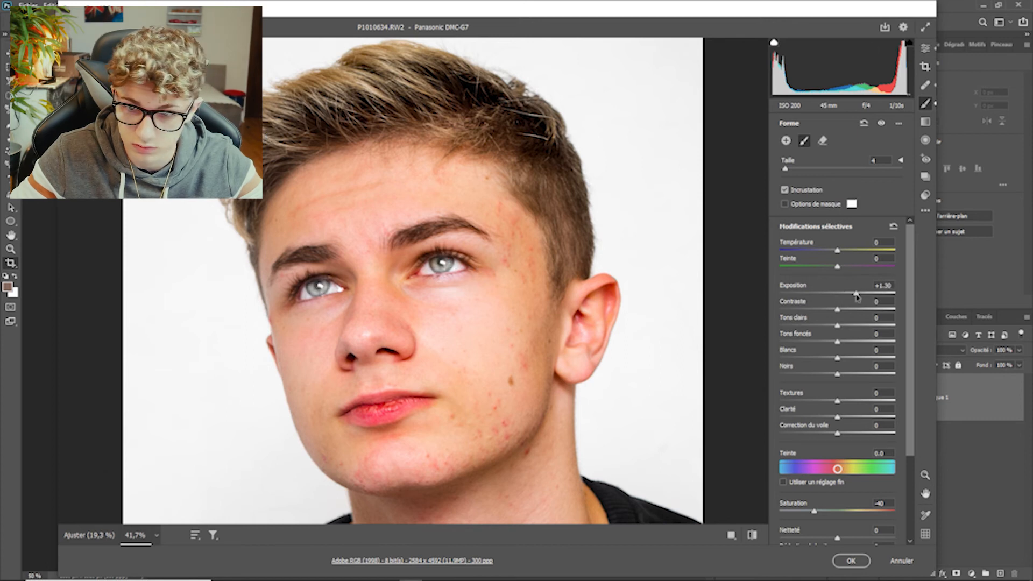
pyautogui.moveTo(848, 300); pyautogui.dragTo(844, 297)
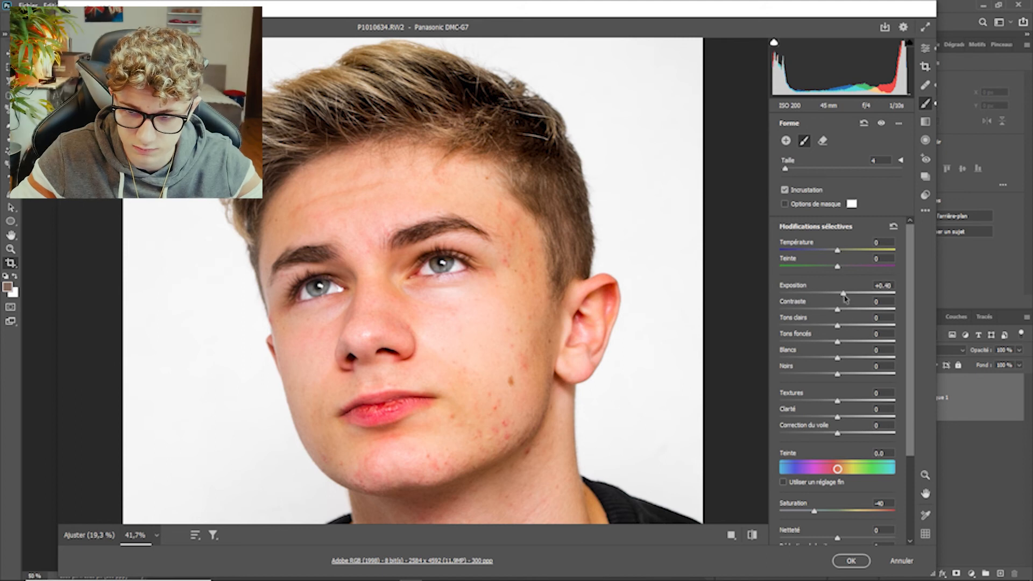
pyautogui.moveTo(842, 298); pyautogui.dragTo(844, 297)
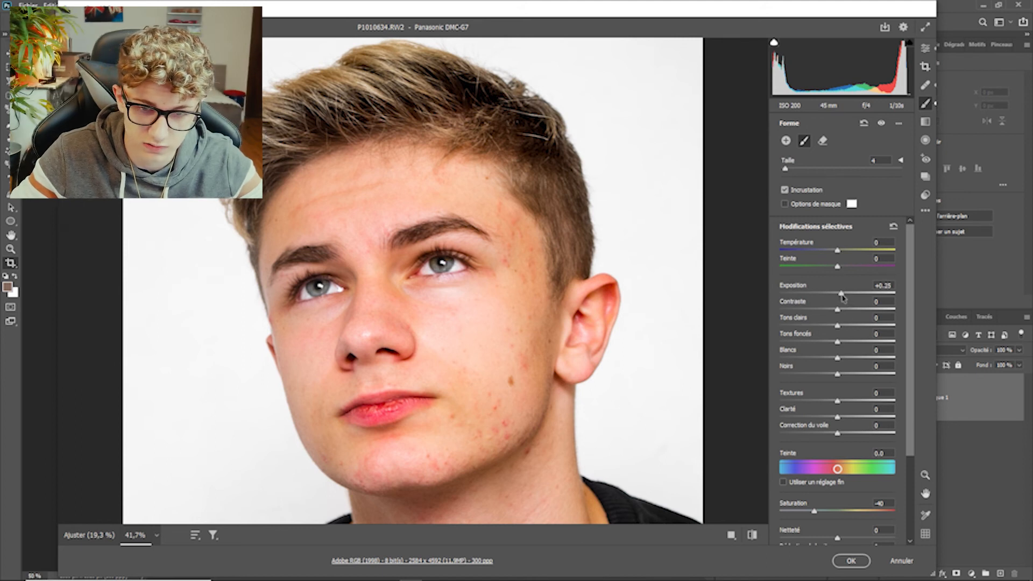
# Set the eye adjustment's textures to +40, blacks to -20, dark tones to +100 and whites to +7, and raise its contrast
pyautogui.moveTo(839, 407); pyautogui.dragTo(826, 375)
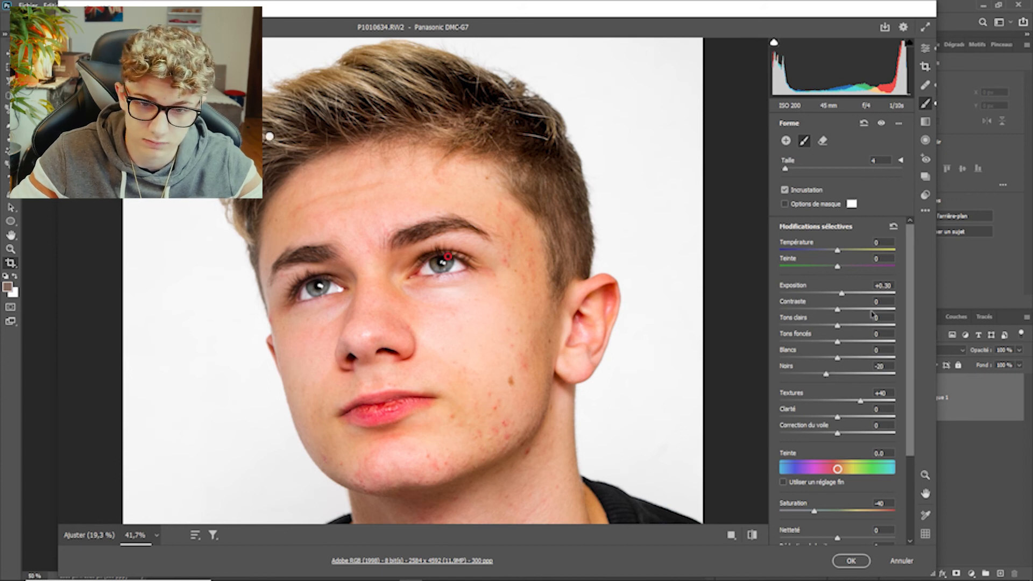
pyautogui.moveTo(838, 310); pyautogui.dragTo(915, 347)
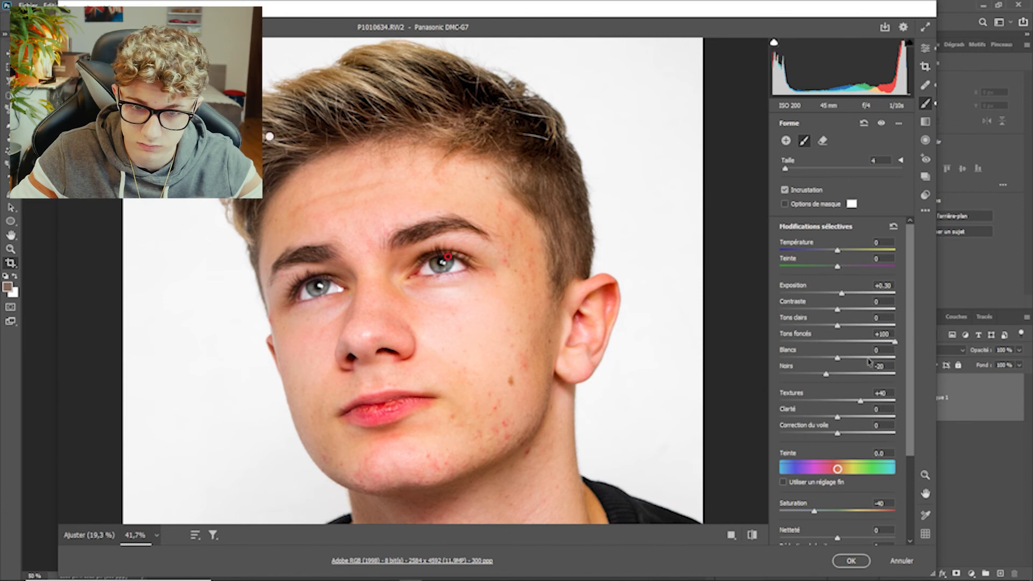
pyautogui.moveTo(827, 362)
pyautogui.mouseDown()
pyautogui.moveTo(862, 360)
pyautogui.moveTo(842, 359)
pyautogui.mouseUp()
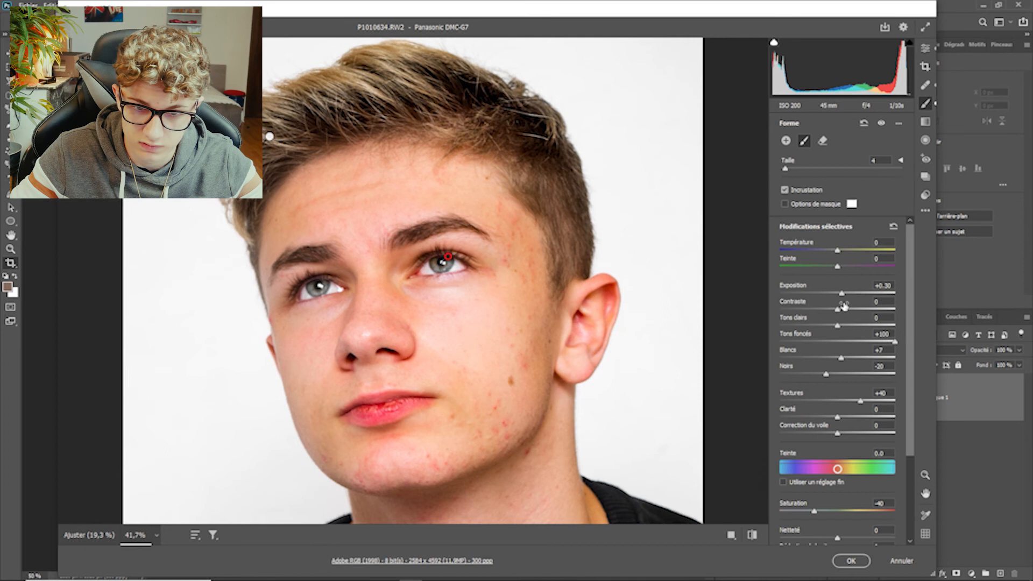
pyautogui.moveTo(838, 312); pyautogui.dragTo(863, 311)
# Browse the creative profiles and apply the Vintage 02 profile to the whole portrait
pyautogui.click(925, 48)
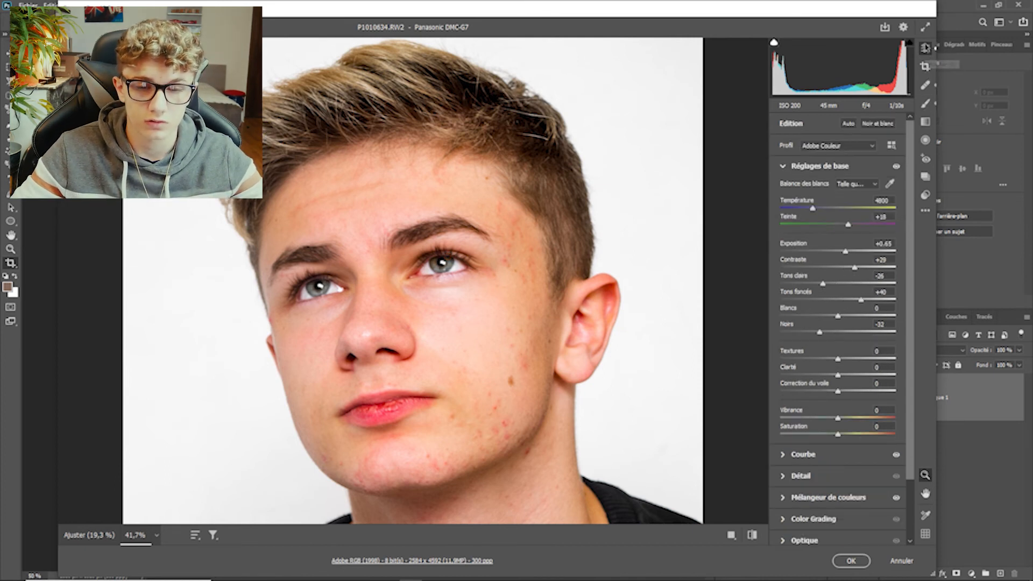
pyautogui.scroll(-5, 417, 304)
pyautogui.scroll(4, 416, 305)
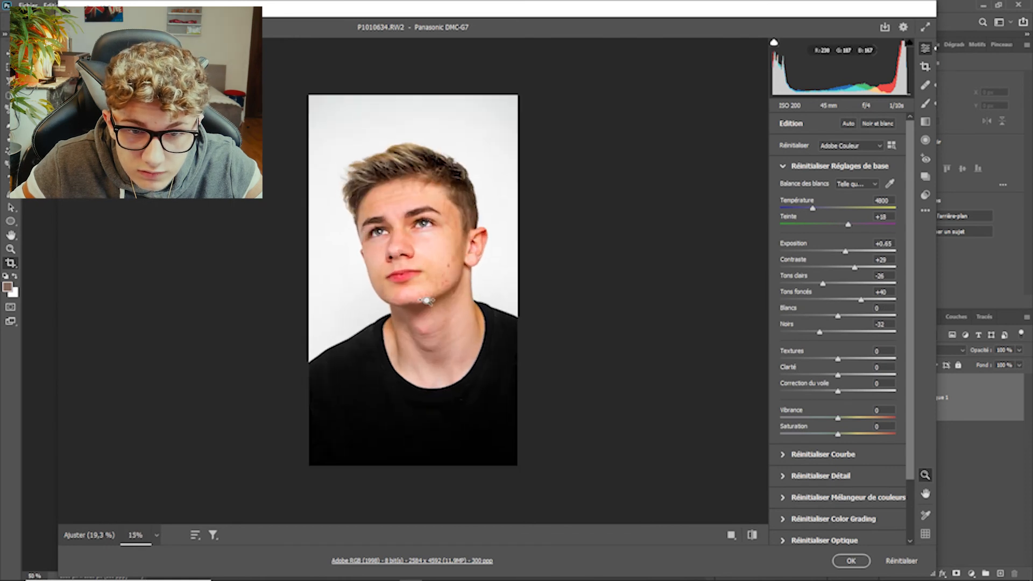
pyautogui.scroll(-1, 417, 304)
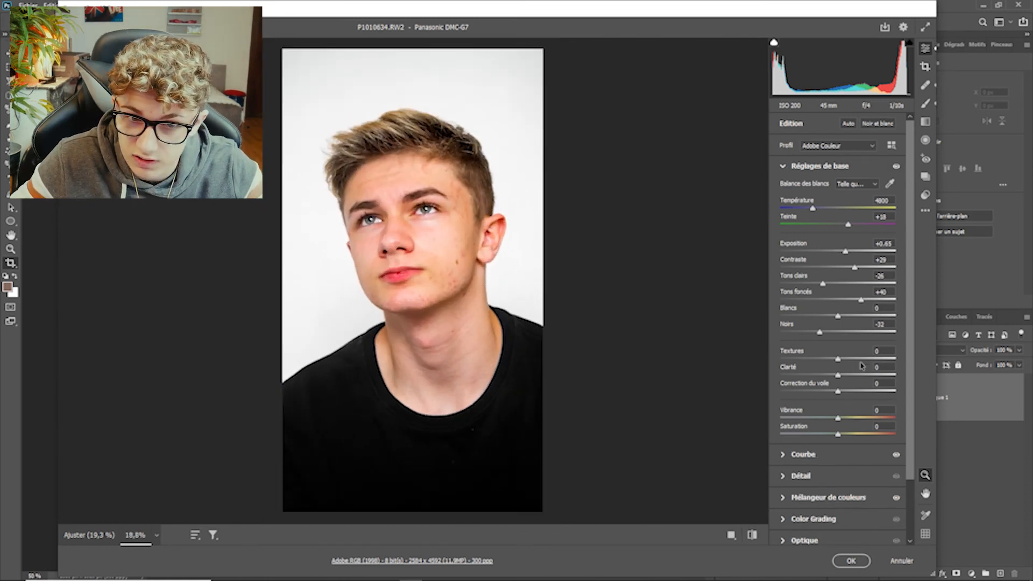
pyautogui.click(892, 145)
pyautogui.click(803, 164)
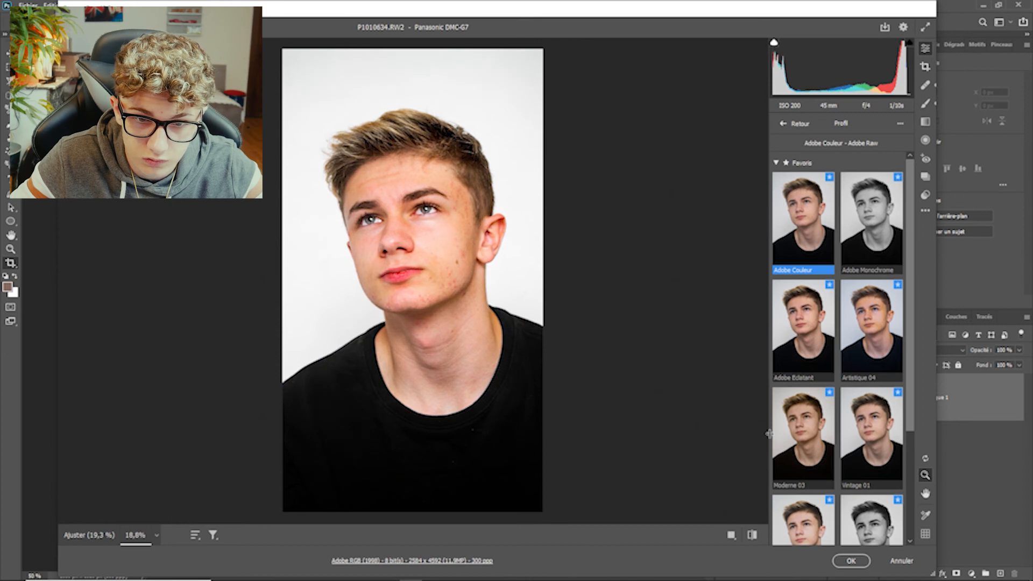
pyautogui.scroll(-5, 816, 439)
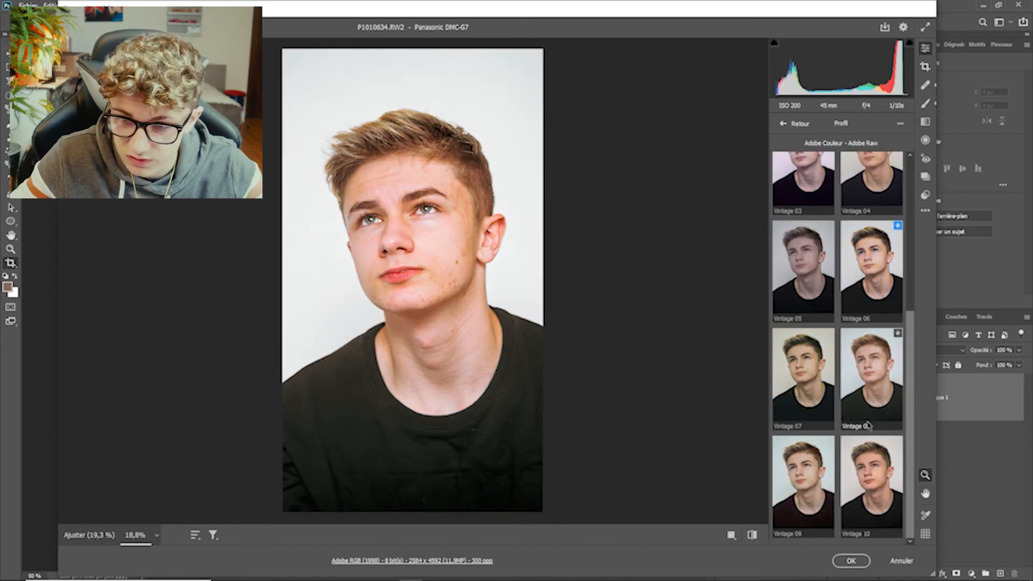
pyautogui.scroll(2, 805, 414)
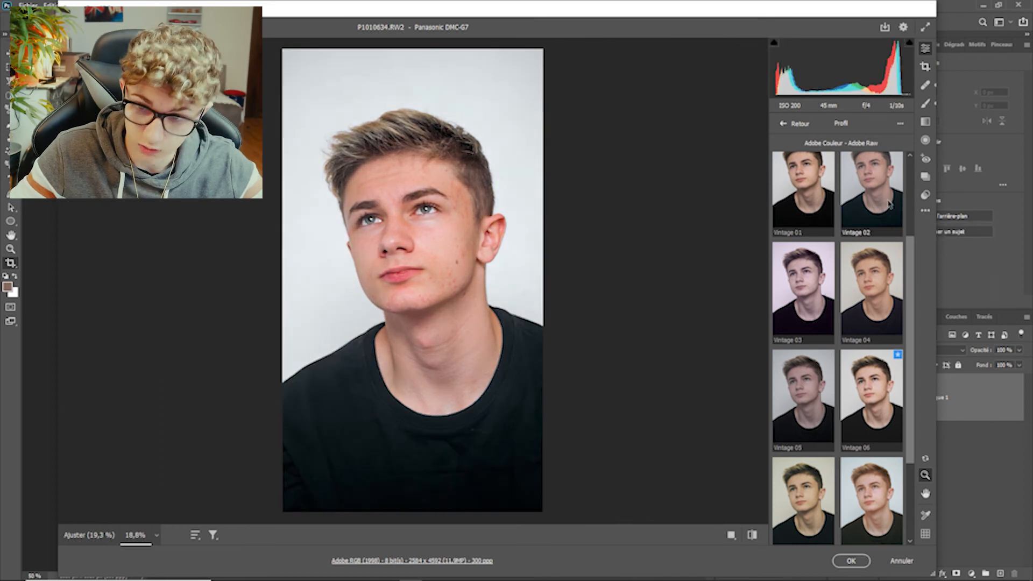
pyautogui.click(868, 212)
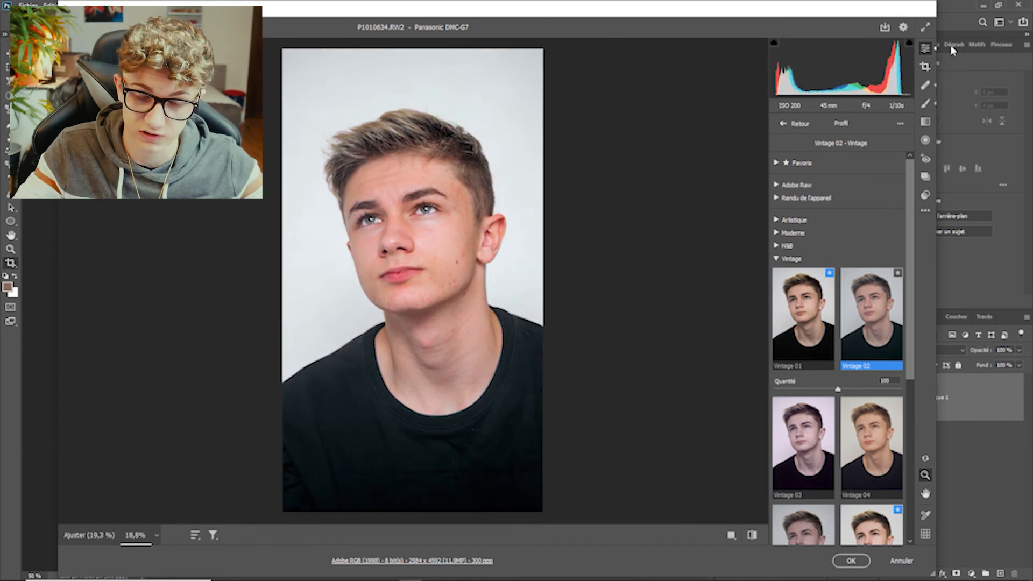
# Check the portrait with the new profile, accept the raw edits and commit the placed image in the document
pyautogui.scroll(3, 371, 136)
pyautogui.scroll(-2, 363, 134)
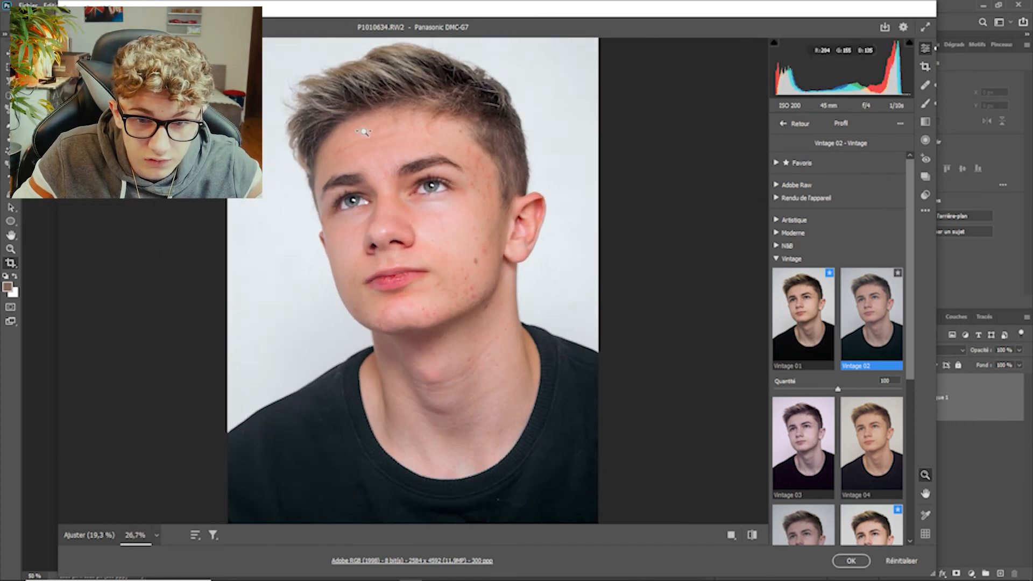
pyautogui.scroll(-1, 394, 138)
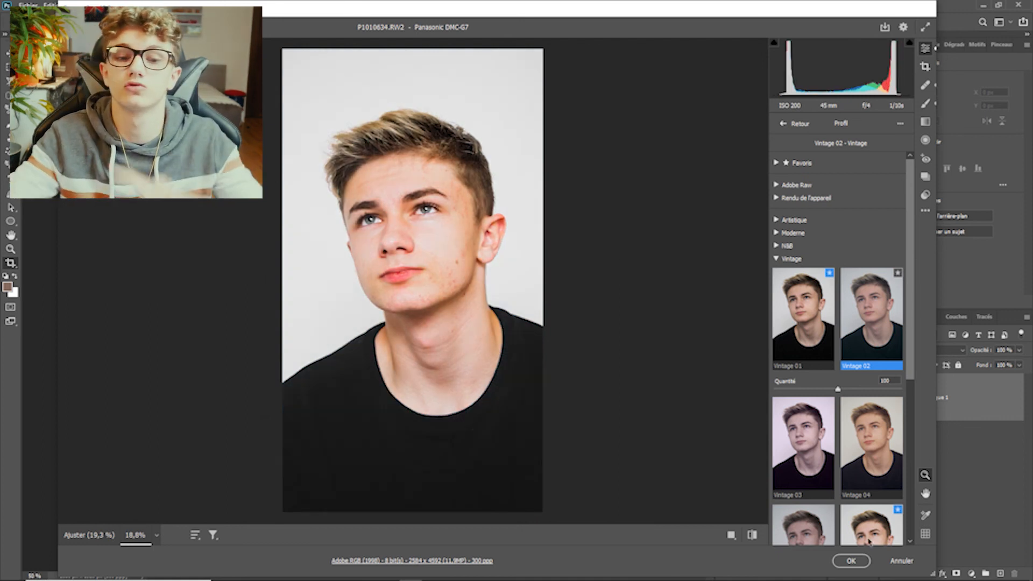
pyautogui.click(852, 561)
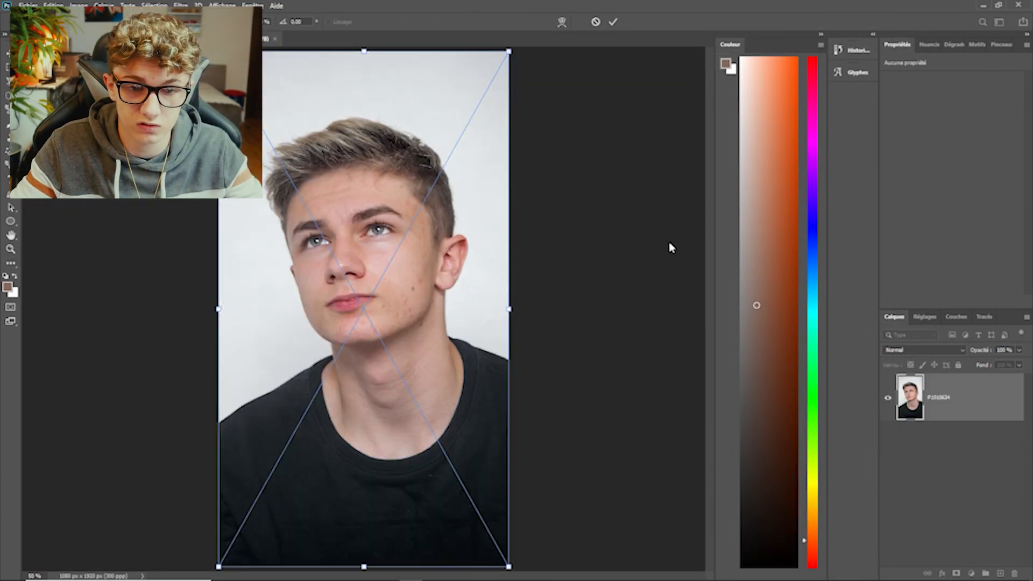
pyautogui.click(613, 22)
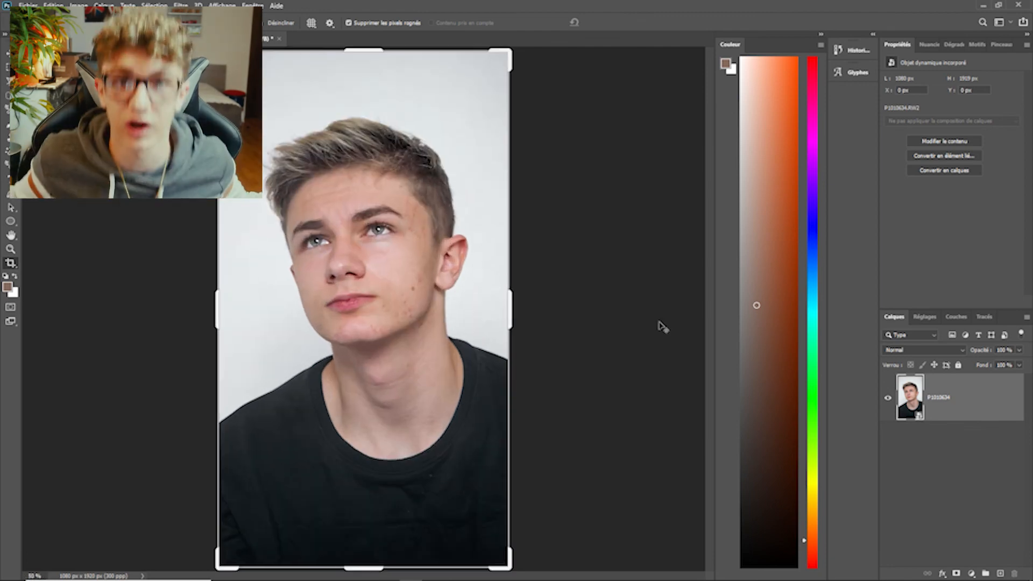